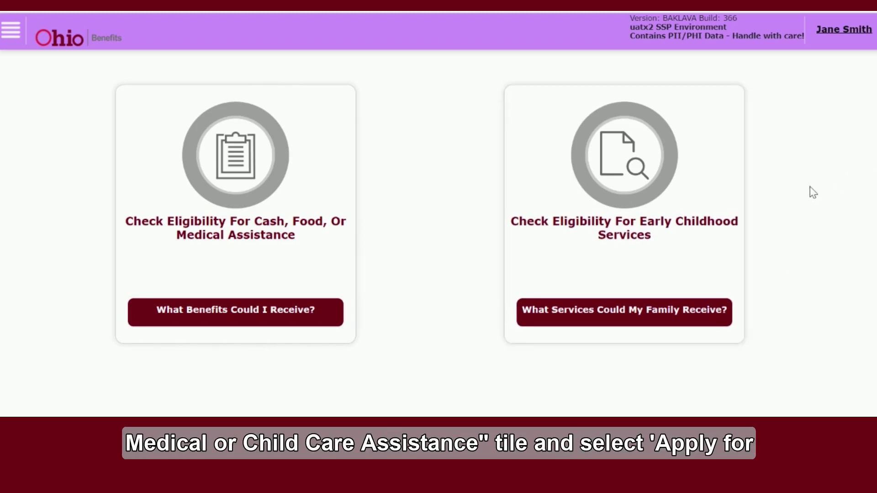
Step: Choose Apply for assistance and answer Yes that someone is applying for Medicaid, SNAP, Cash or Child Care
scroll(813, 192, down, 2)
scroll(813, 192, down, 2)
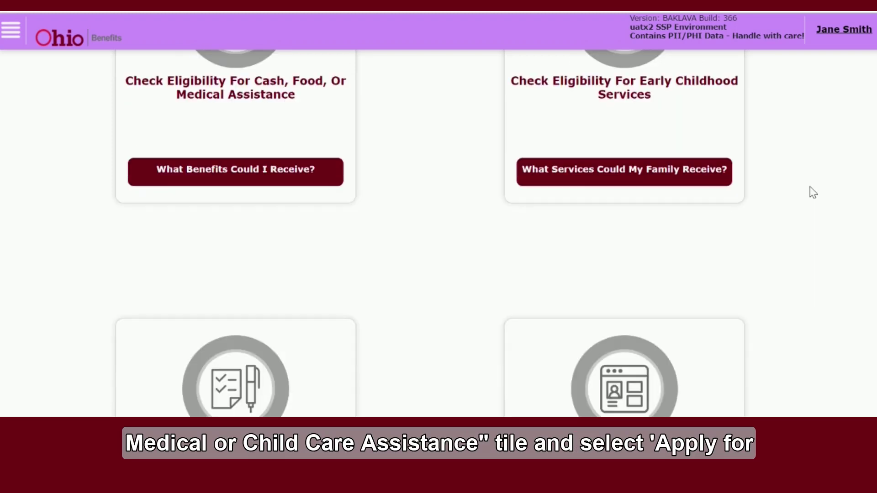
scroll(811, 192, down, 8)
mouse_move(155, 278)
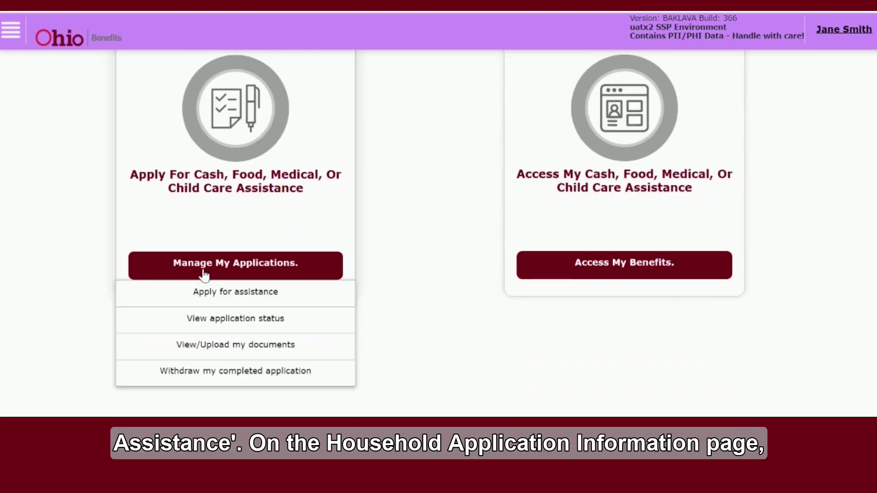
click(234, 294)
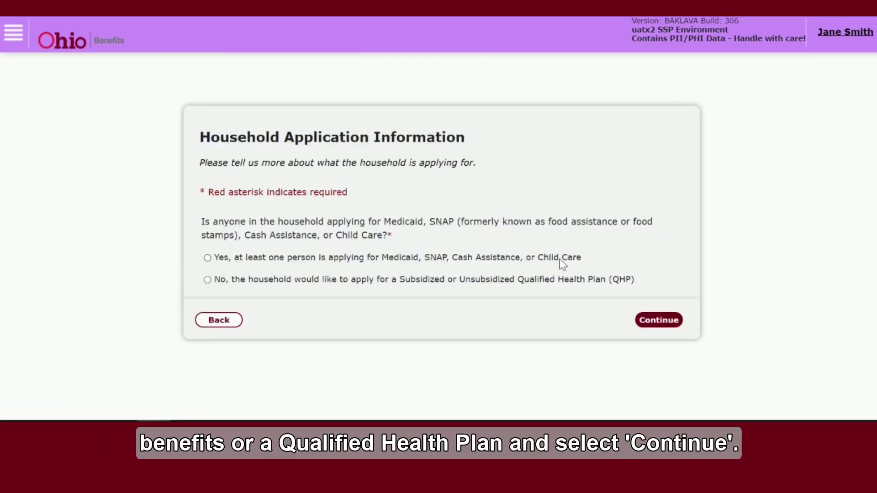
click(208, 258)
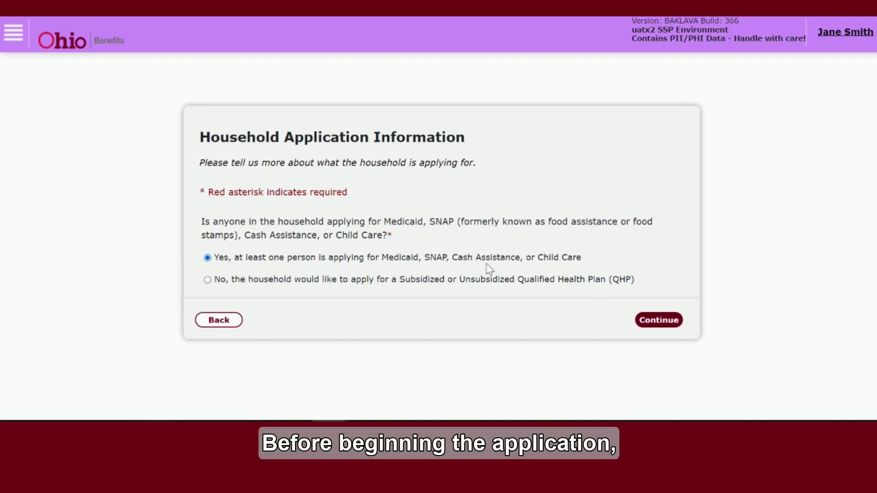
click(658, 322)
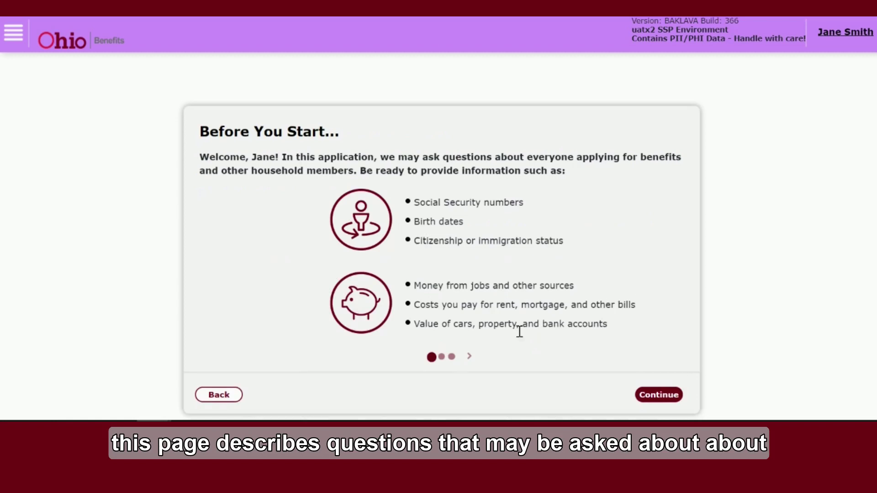
Step: Page through the Before You Start slides and agree to the Privacy Statement
click(470, 358)
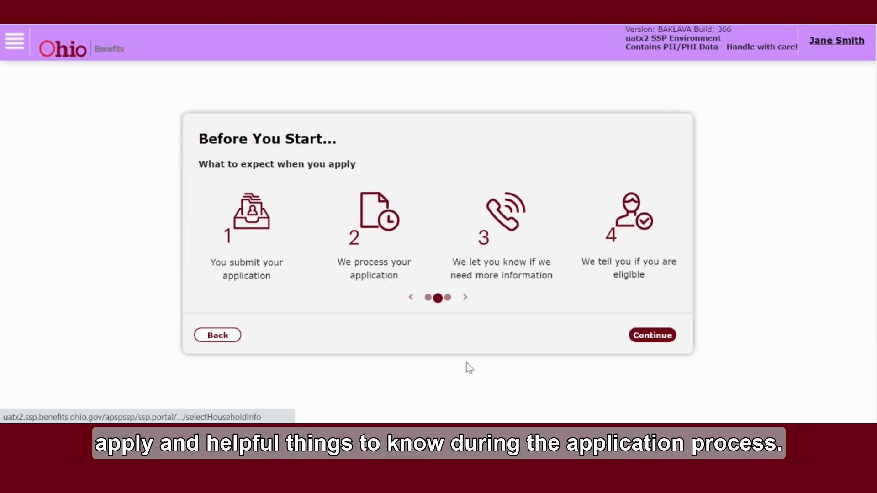
click(469, 293)
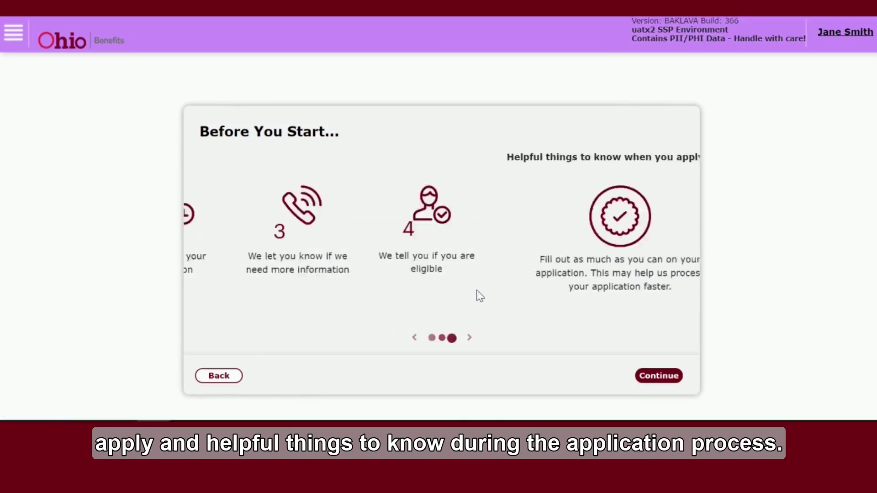
click(654, 373)
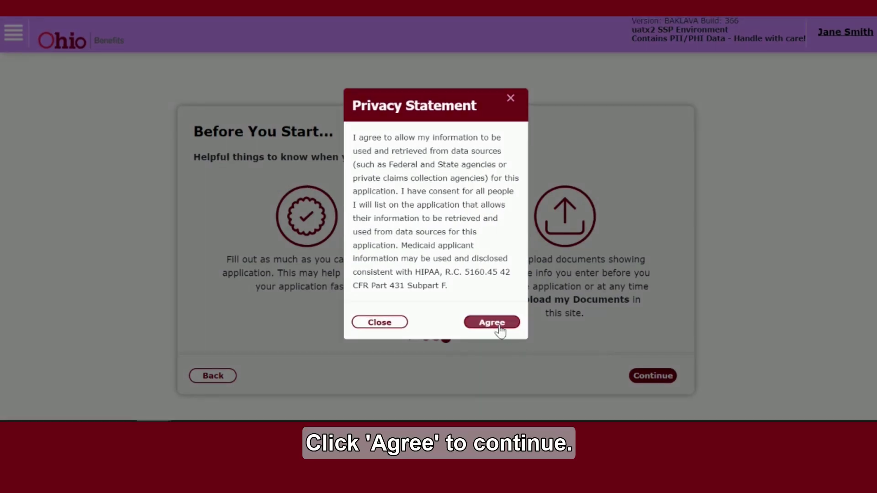
click(501, 325)
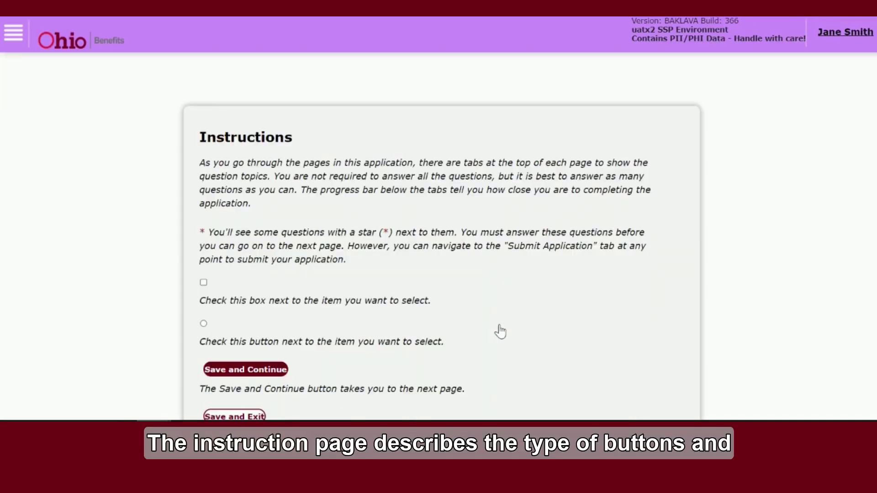
Step: Read through the Instructions page and continue
scroll(500, 332, down, 2)
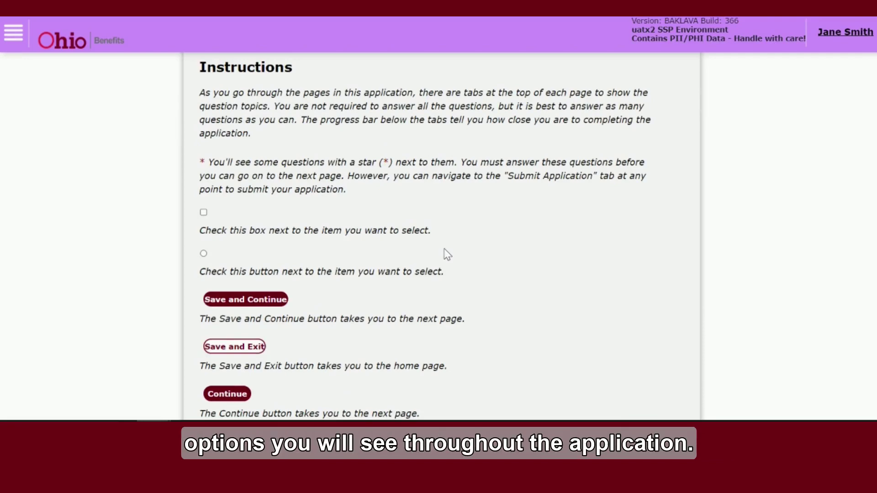
scroll(447, 254, down, 2)
scroll(445, 249, down, 2)
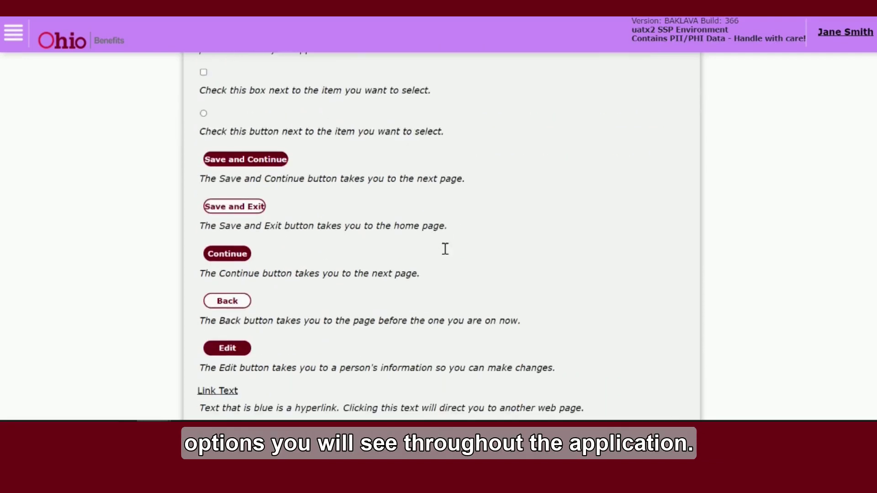
scroll(445, 248, down, 4)
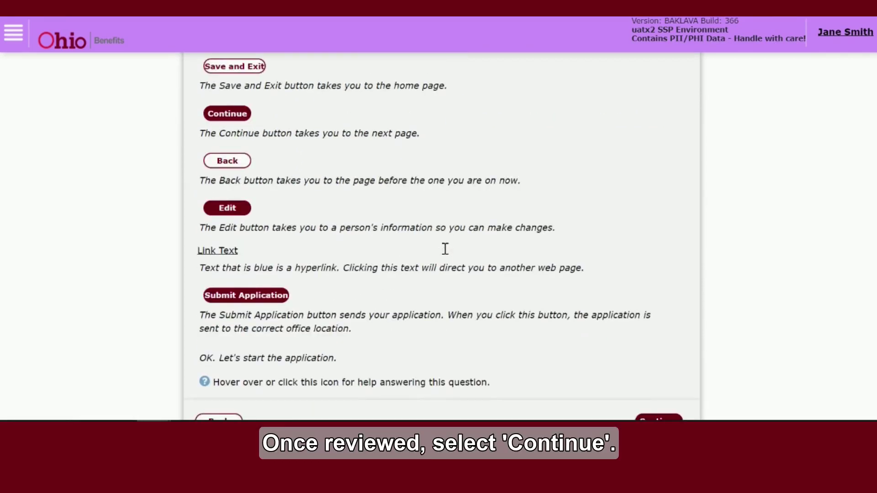
scroll(445, 249, down, 2)
click(668, 353)
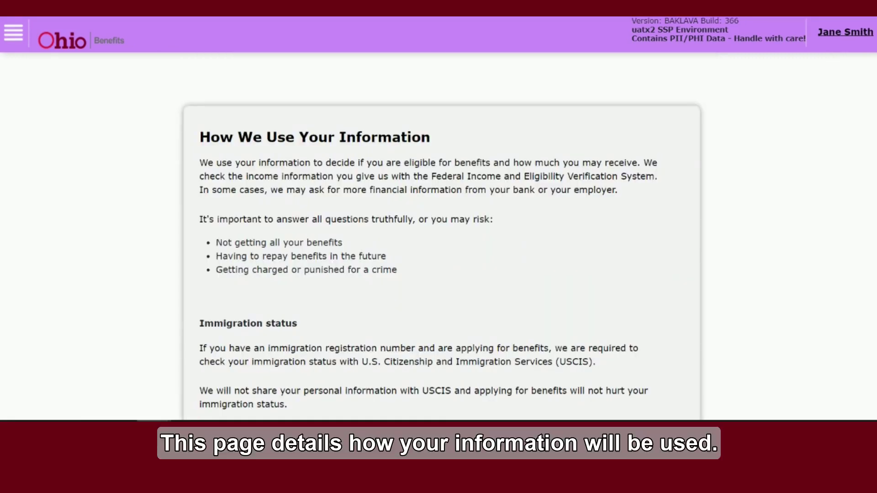
Step: Get past How We Use Your Information and read down the Know Your Rights notice
scroll(434, 218, down, 2)
scroll(435, 219, down, 8)
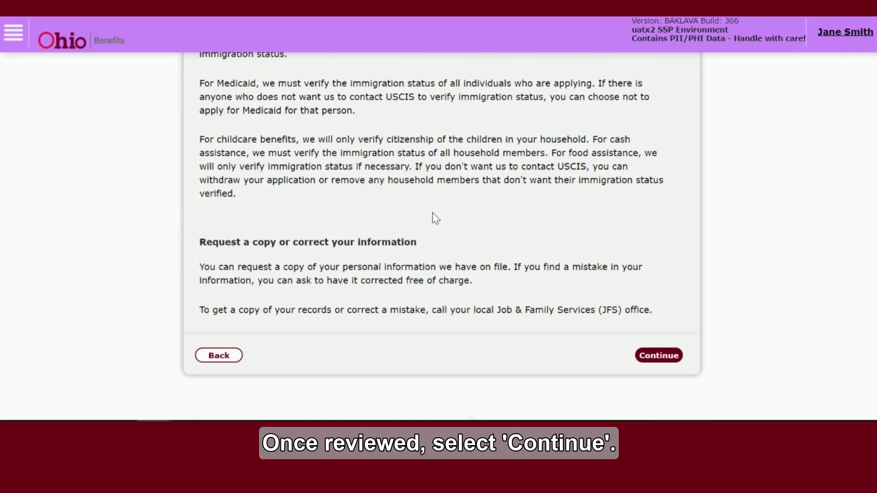
scroll(435, 219, down, 2)
click(664, 287)
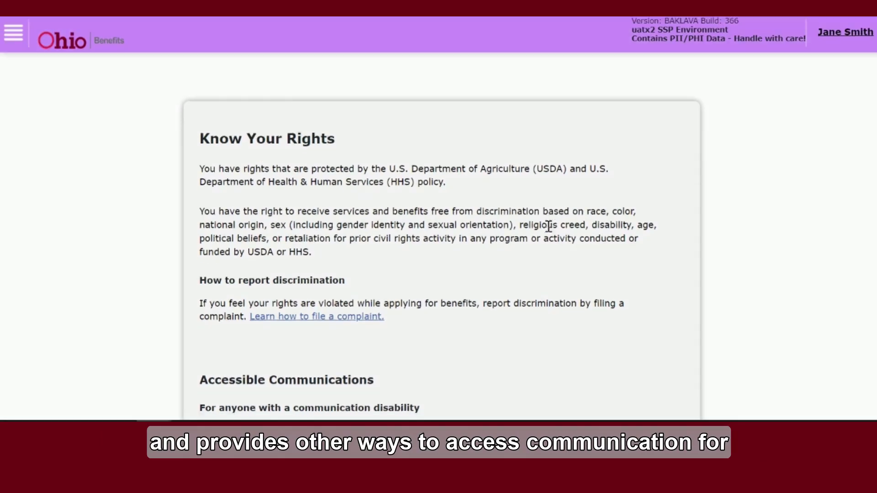
scroll(544, 228, down, 3)
scroll(548, 229, down, 3)
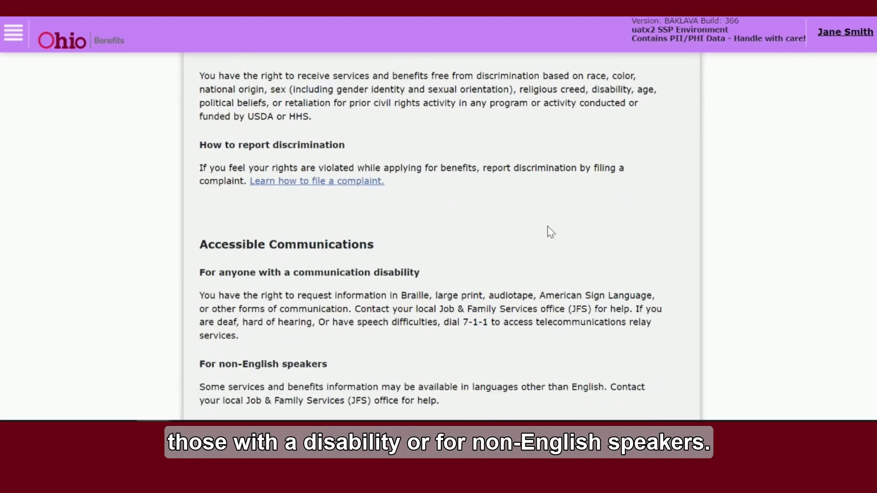
scroll(550, 232, down, 3)
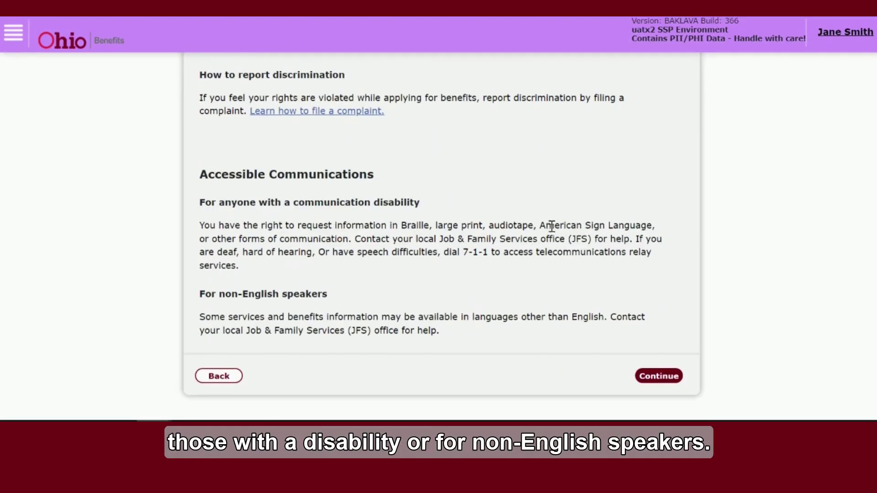
Step: Continue past Know Your Rights and About You to the Voter Registration questions
click(663, 380)
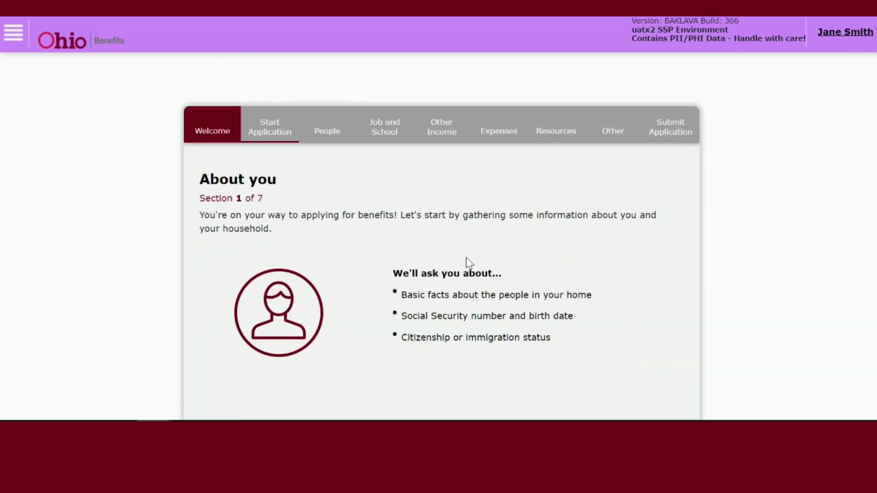
scroll(469, 263, down, 3)
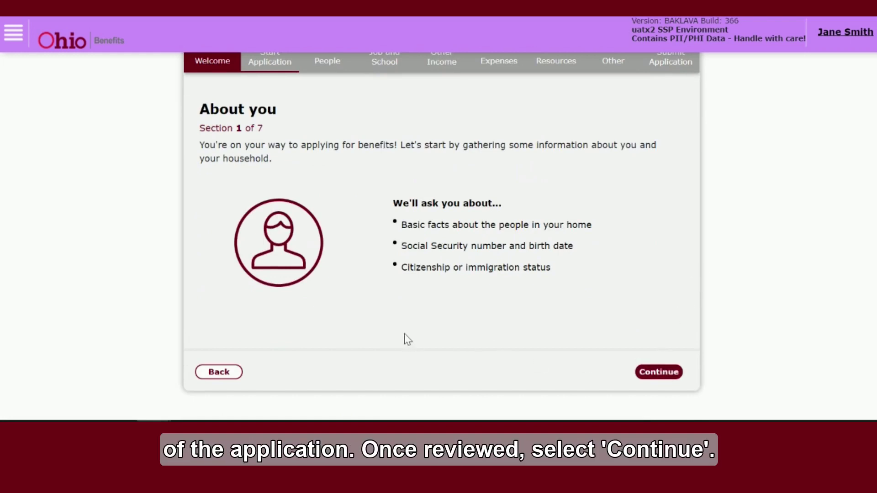
click(663, 371)
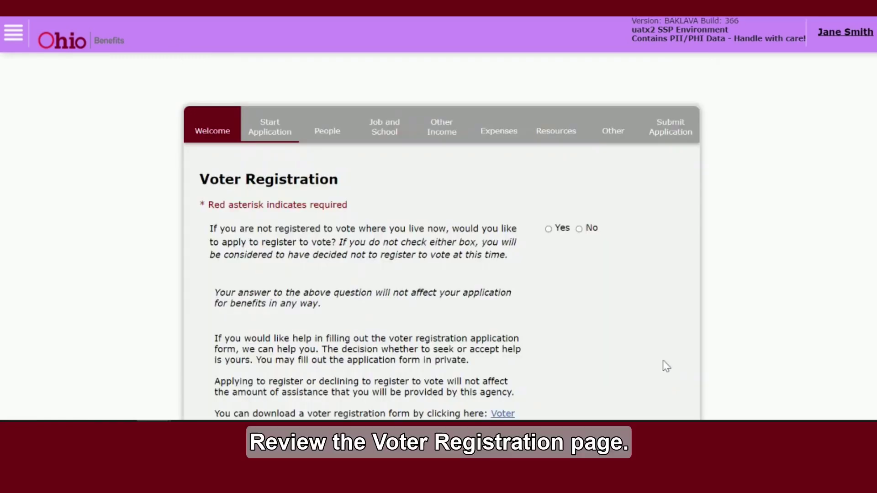
scroll(568, 313, down, 2)
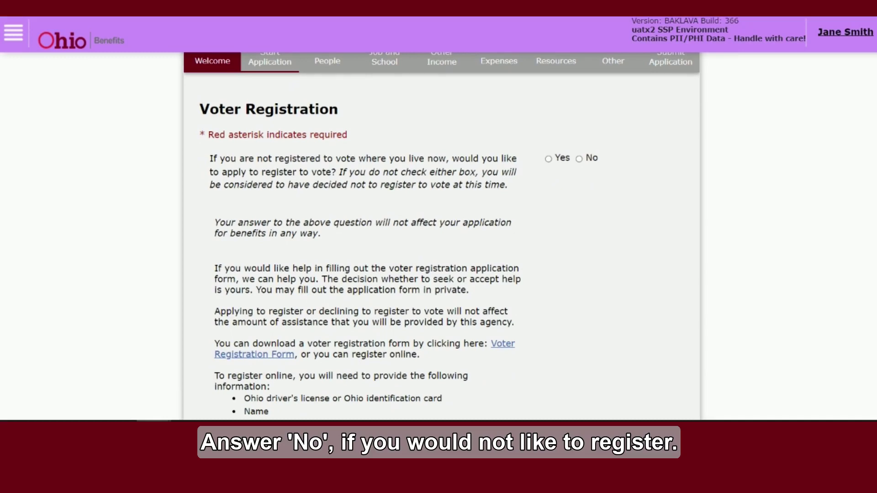
Step: Decline to register to vote, request 1 mailed copy of the forms, and confirm the mailing address
click(580, 160)
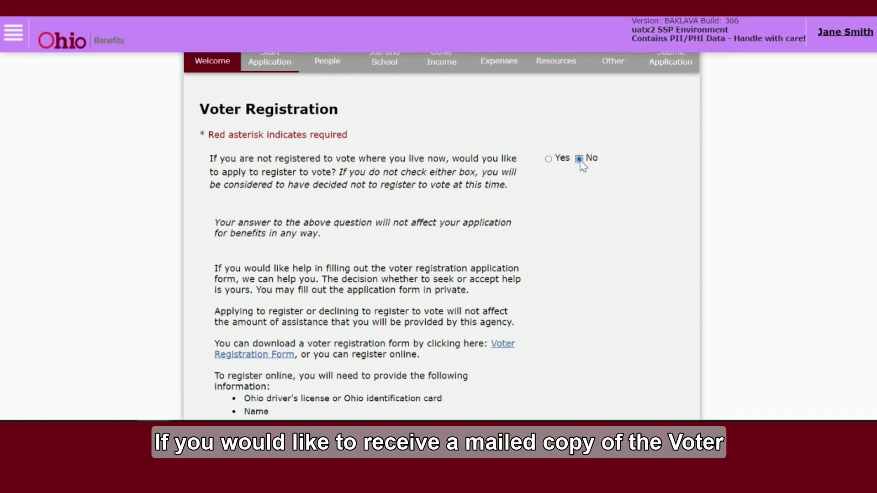
scroll(583, 195, down, 8)
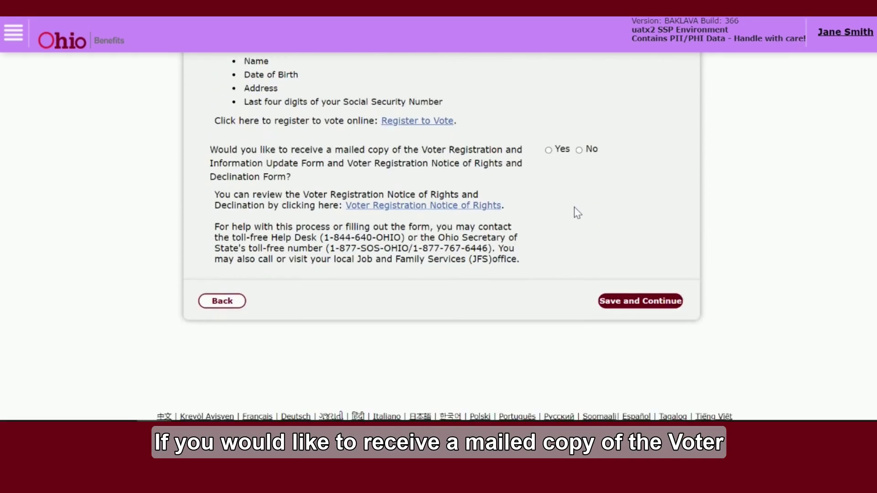
click(549, 151)
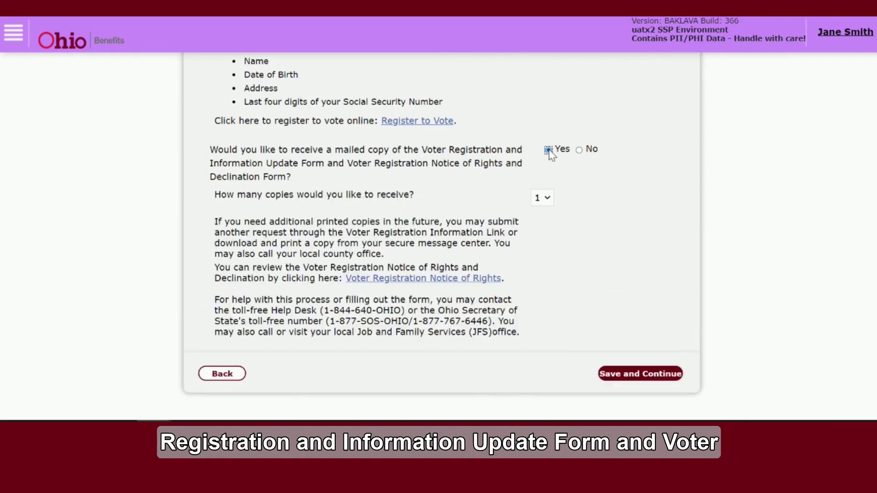
click(547, 198)
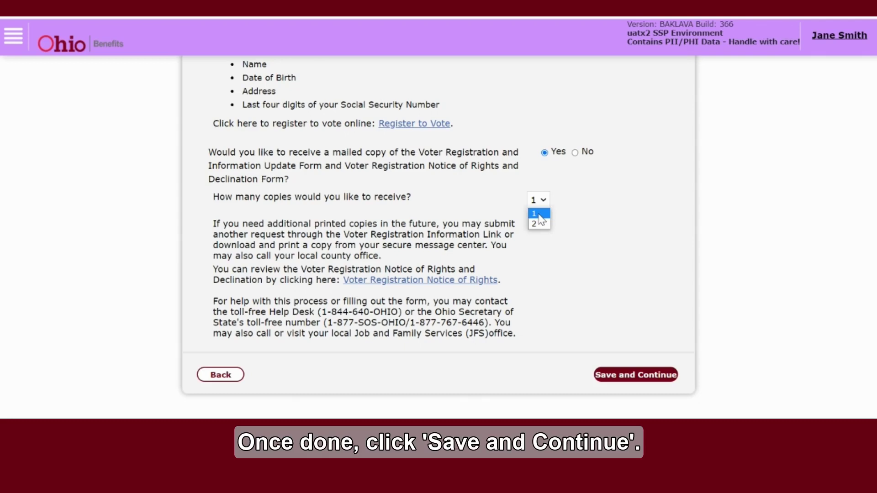
click(539, 213)
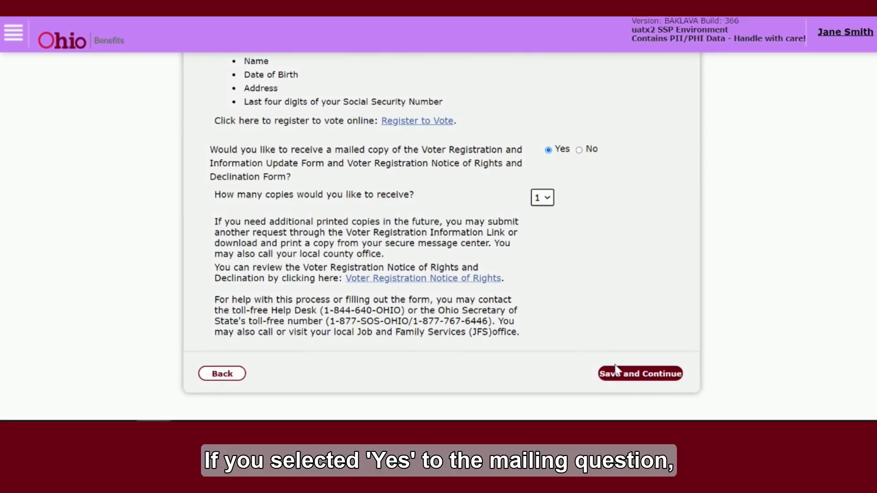
click(637, 376)
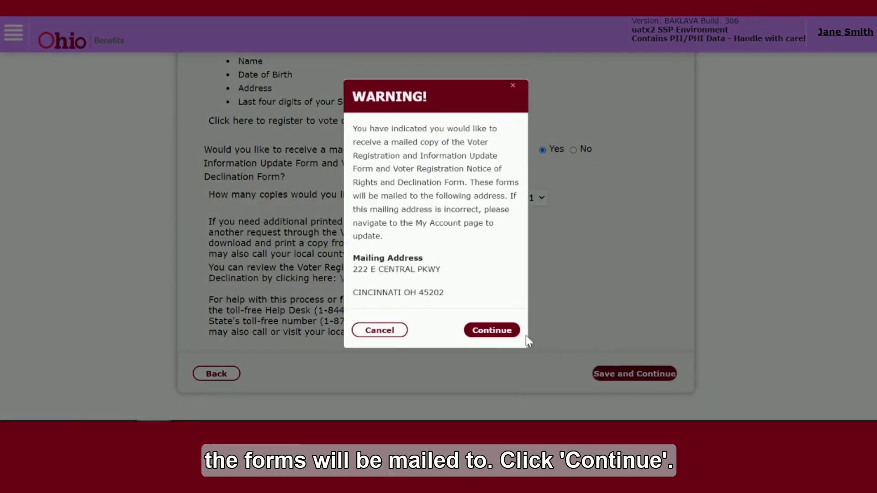
click(489, 333)
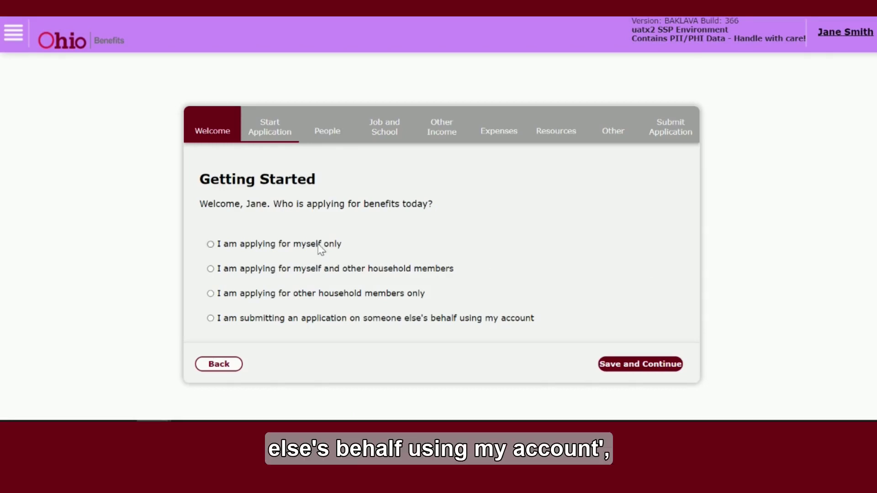
Step: Mark the application as for yourself only, with No helper and No authorized representative, and save
click(282, 322)
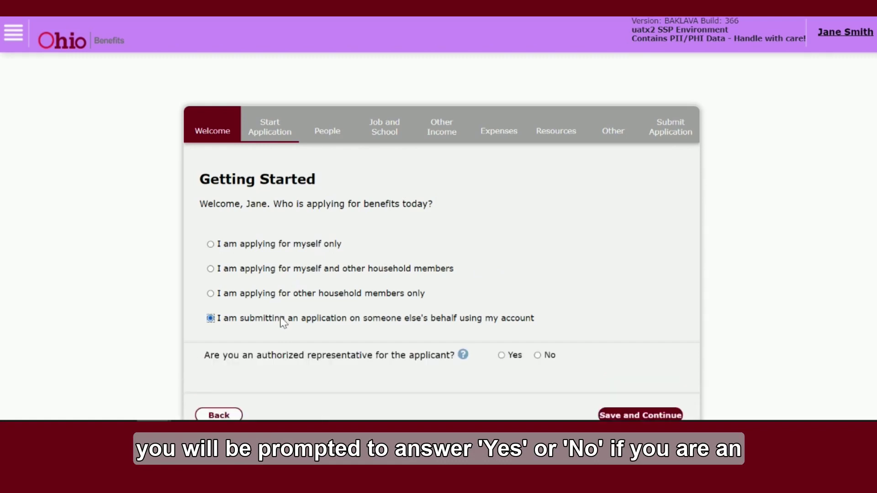
scroll(284, 303, down, 2)
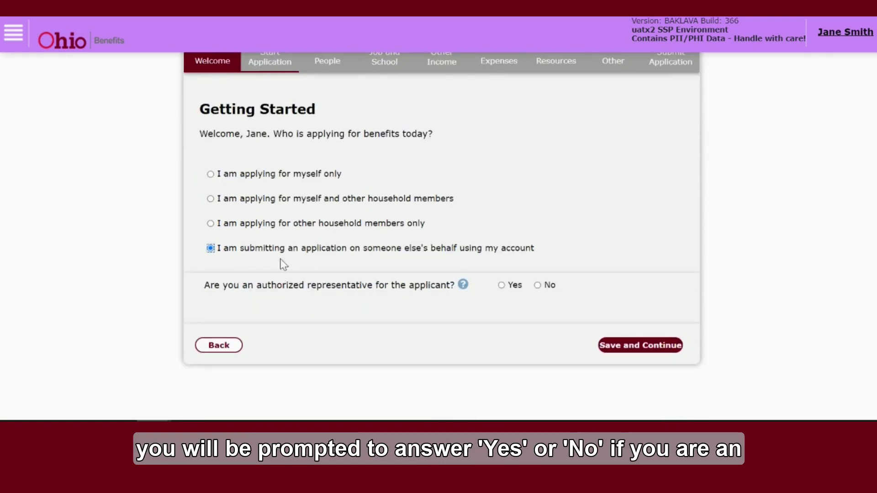
click(210, 175)
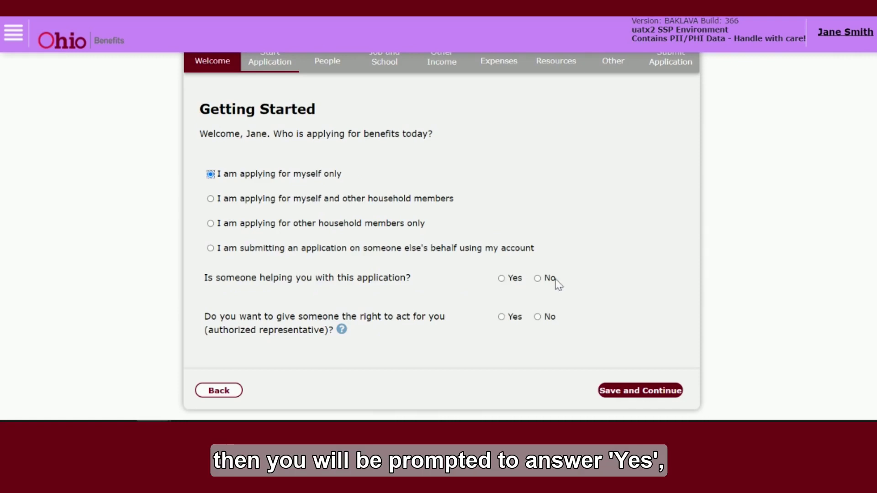
click(538, 278)
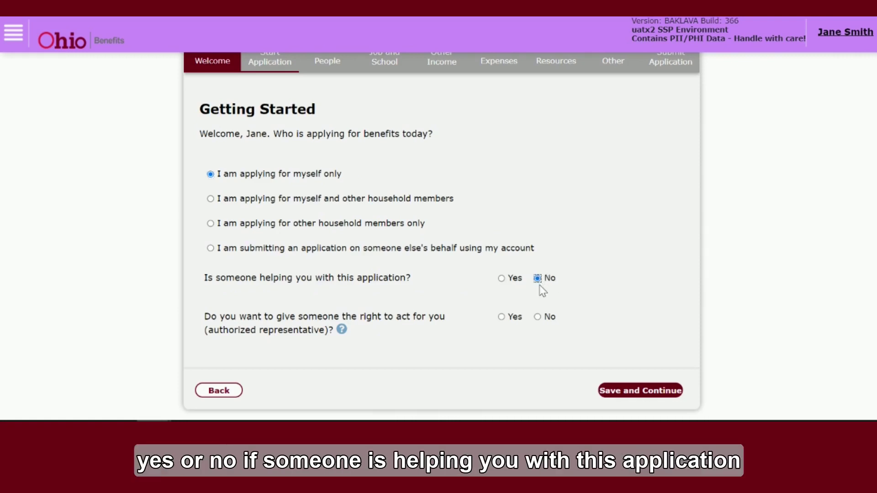
click(539, 316)
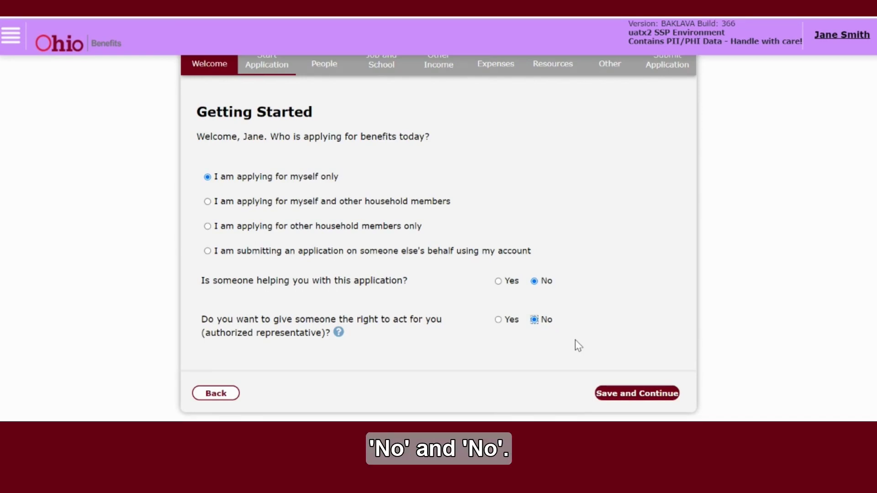
click(647, 396)
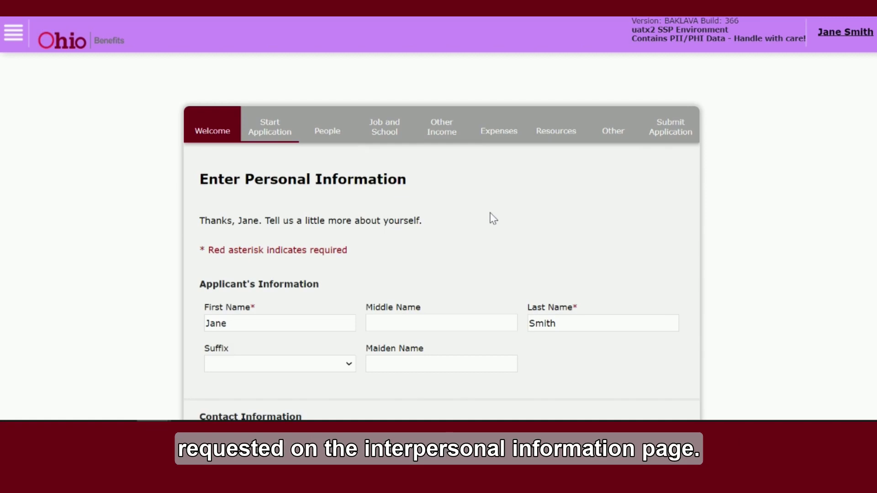
Step: Review the applicant's first name, last name and mailing address entries
scroll(492, 219, down, 2)
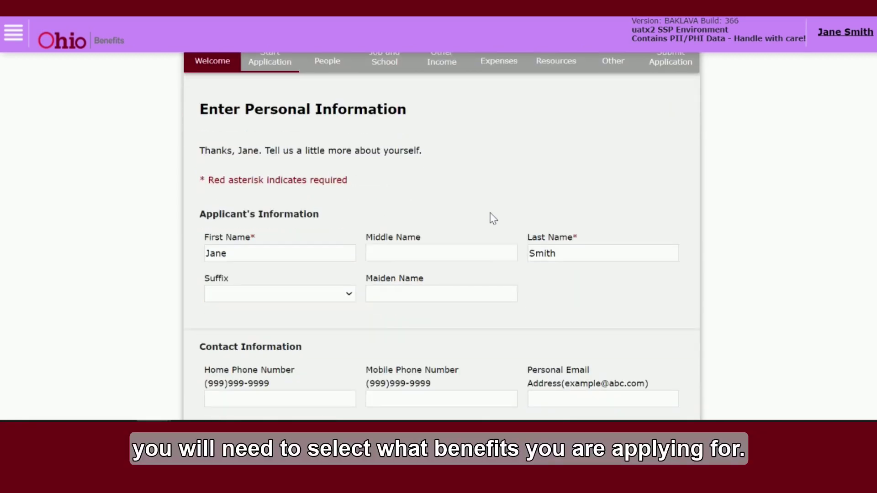
double_click(318, 254)
click(325, 253)
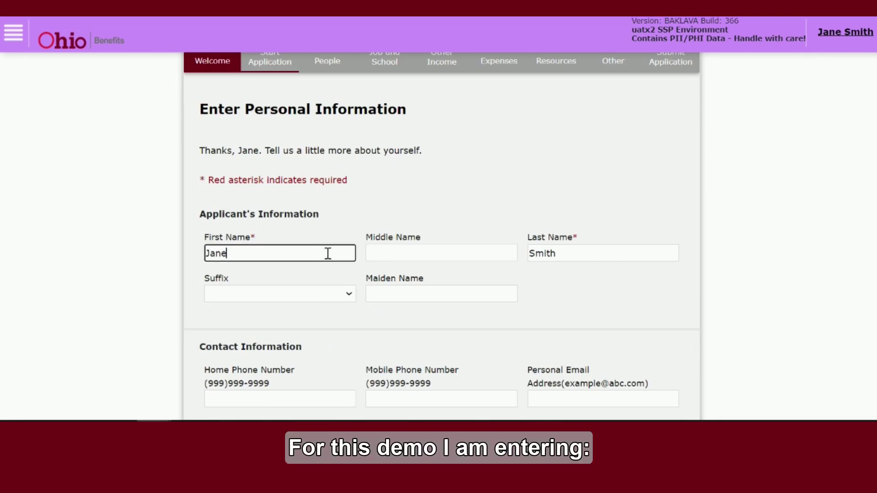
click(588, 253)
double_click(588, 253)
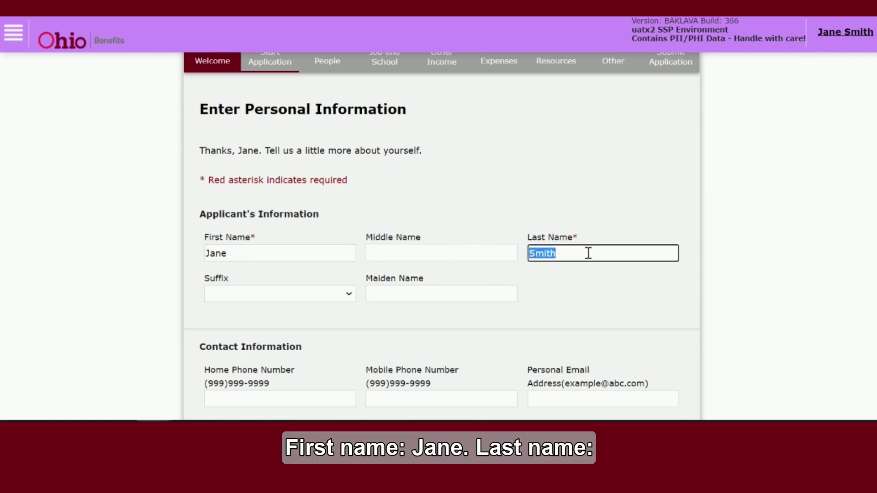
scroll(588, 252, down, 2)
click(587, 253)
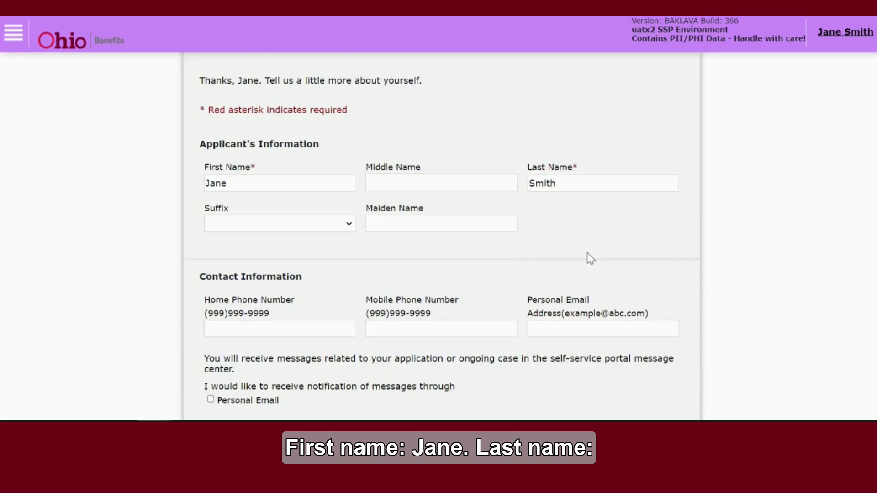
scroll(589, 257, down, 2)
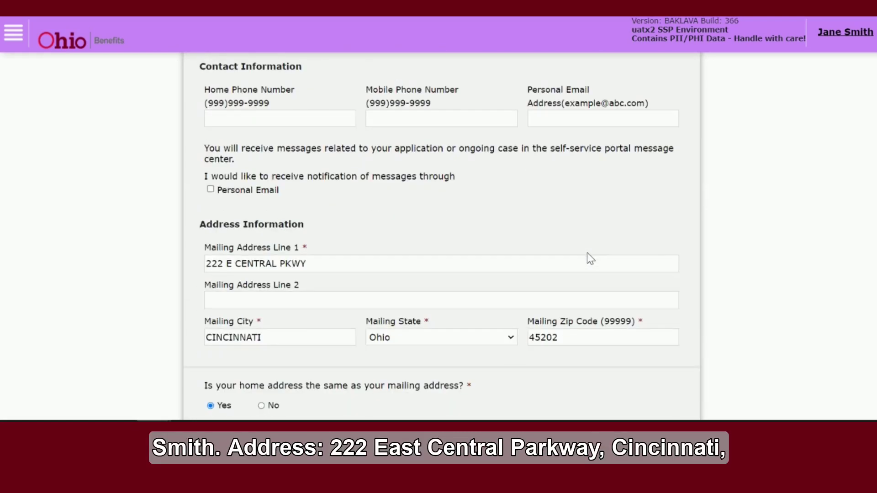
triple_click(319, 261)
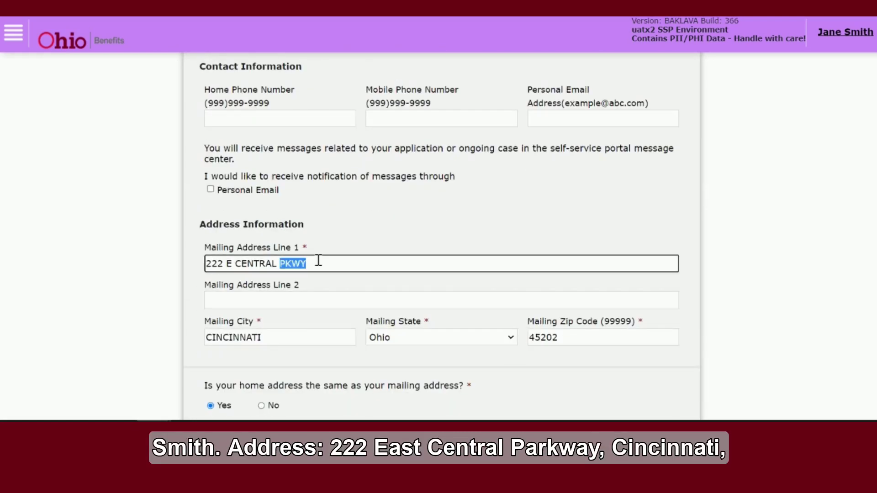
click(318, 261)
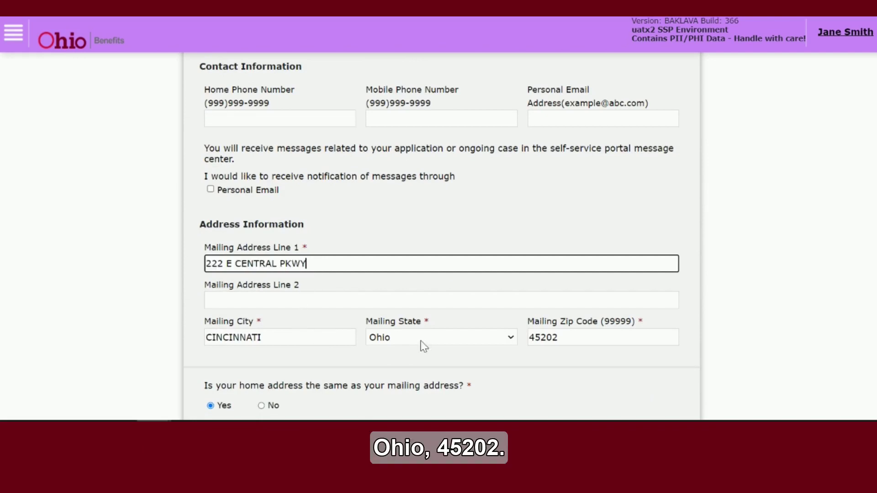
scroll(567, 337, down, 3)
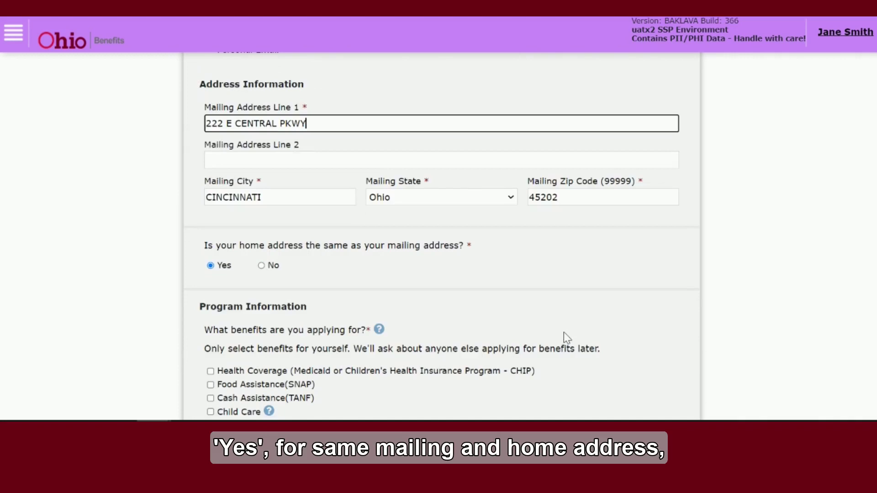
scroll(563, 333, down, 2)
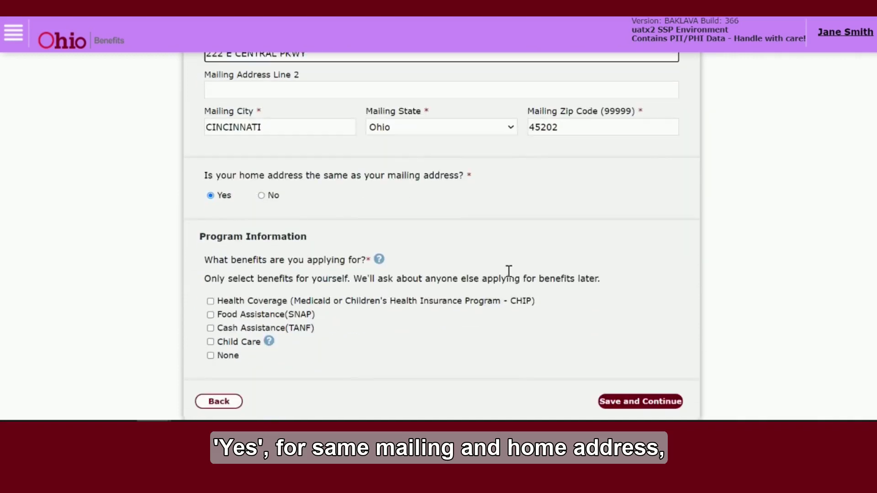
Step: Confirm the home address matches mailing, select SNAP, TANF and Child Care, and accept the corrected address
click(212, 197)
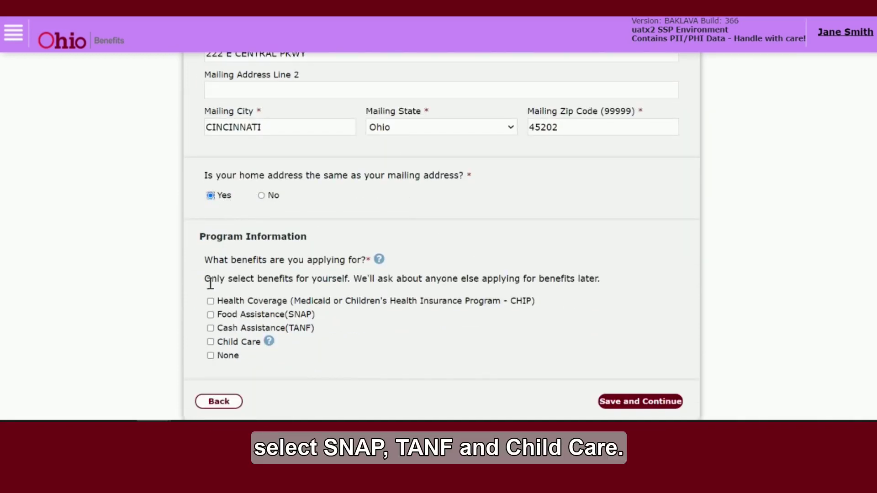
click(210, 315)
click(210, 328)
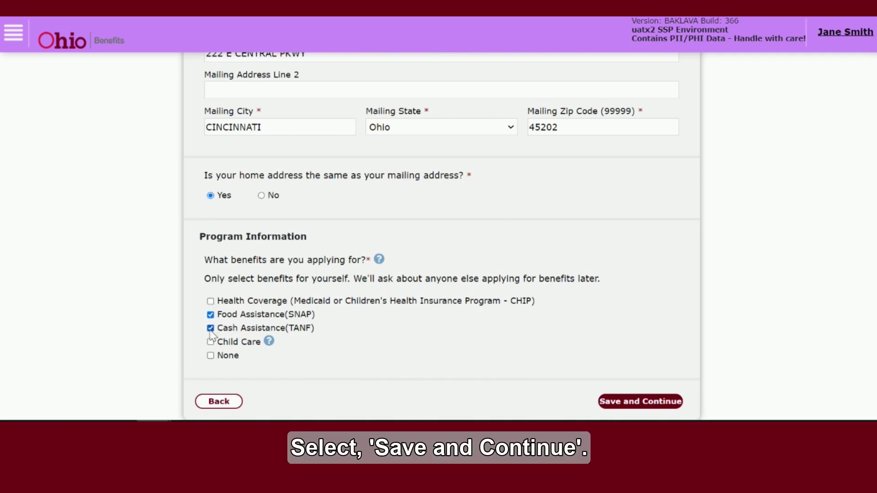
click(210, 341)
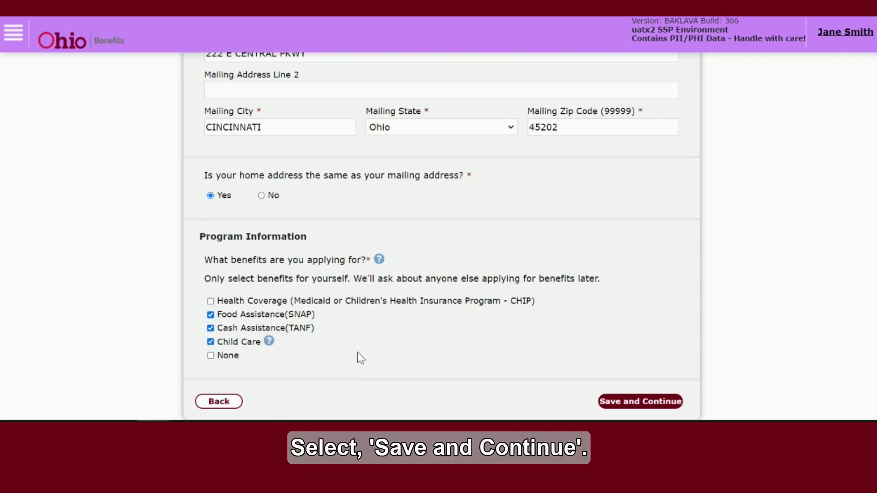
click(637, 401)
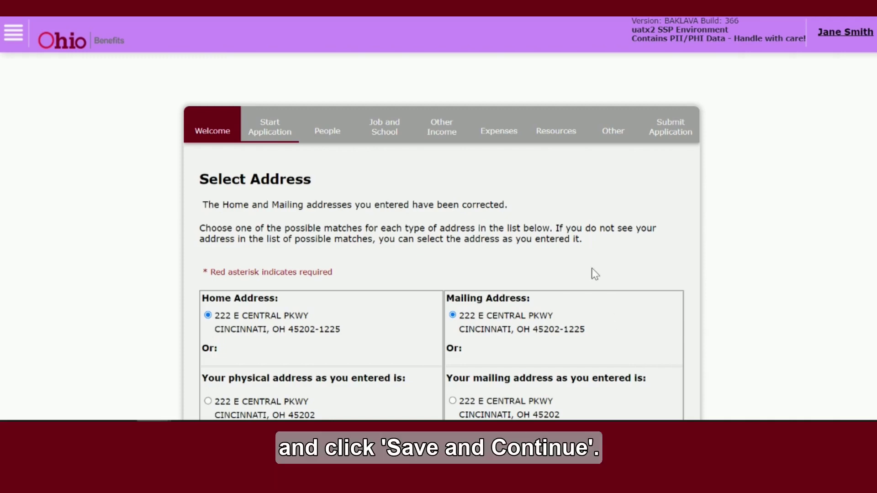
scroll(671, 256, down, 3)
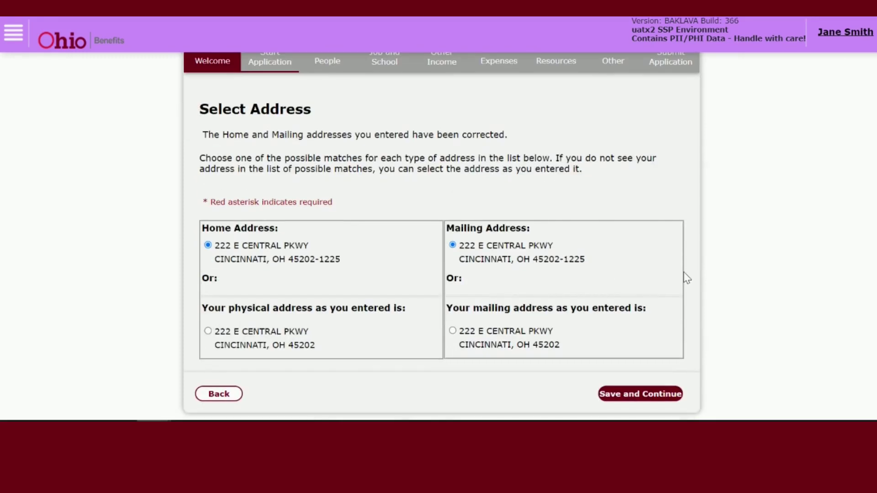
click(657, 394)
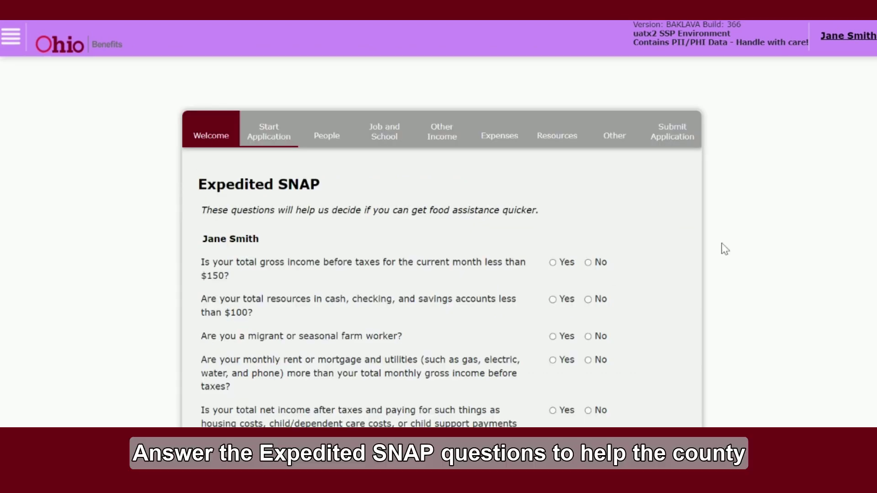
Step: Answer No to the Expedited SNAP questions on income, cash resources and farm work, and save
scroll(725, 250, down, 2)
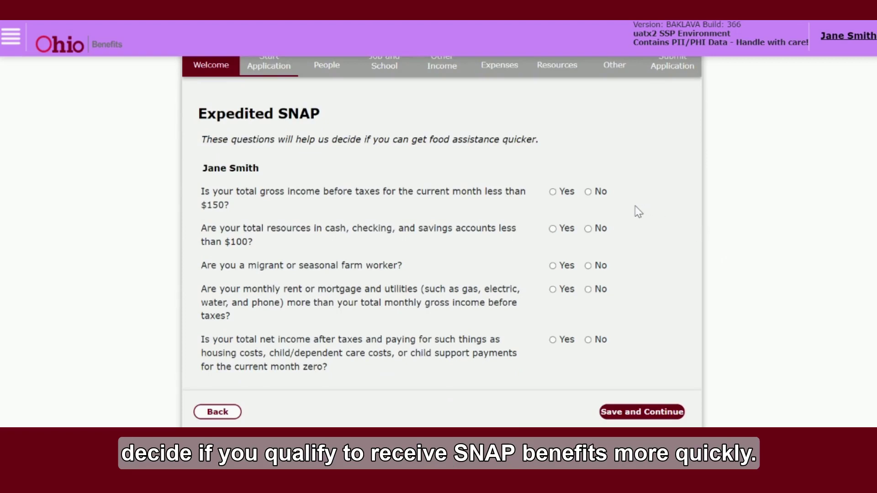
click(599, 194)
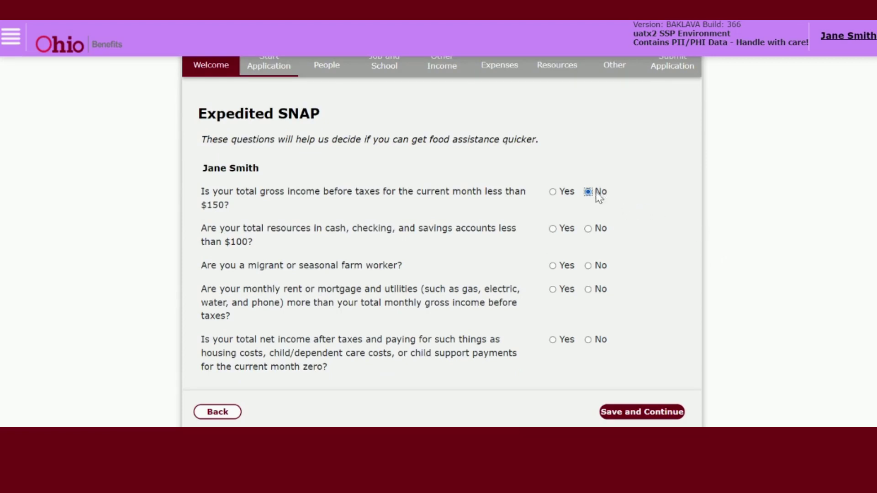
click(587, 228)
click(587, 267)
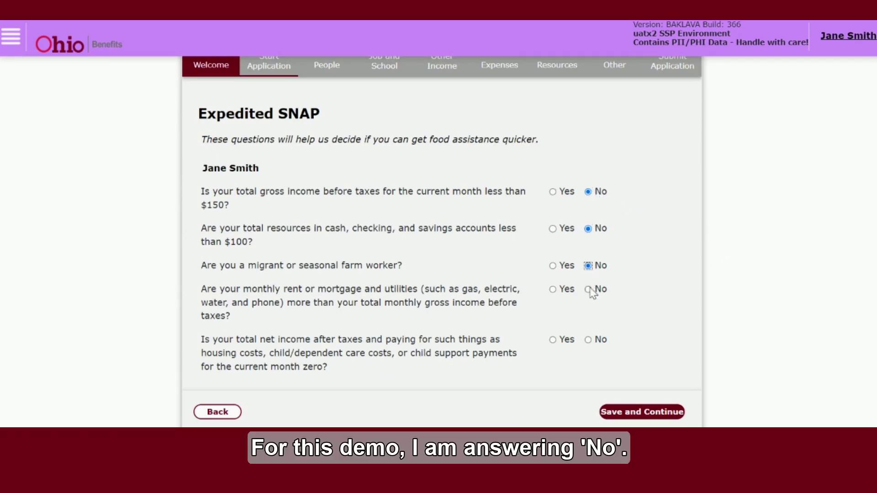
click(642, 412)
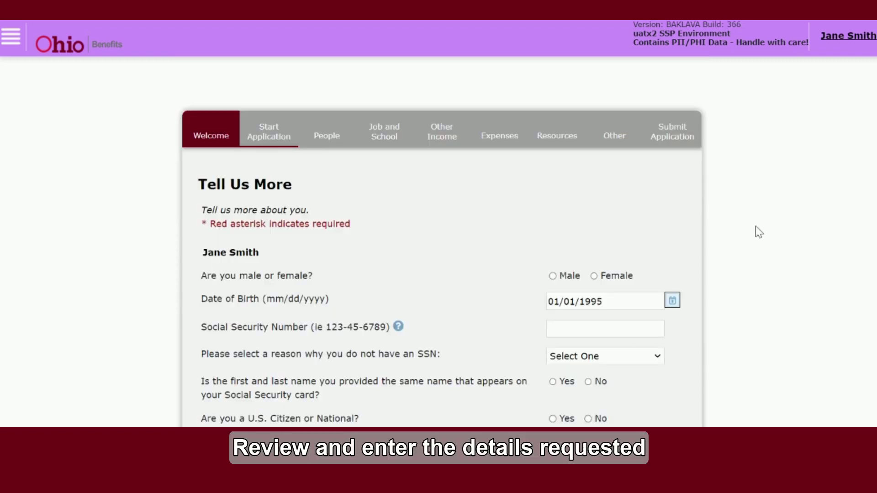
Step: Set the applicant as female, Single - Never Married, no other name, and Yes to buying food together
scroll(763, 232, down, 1)
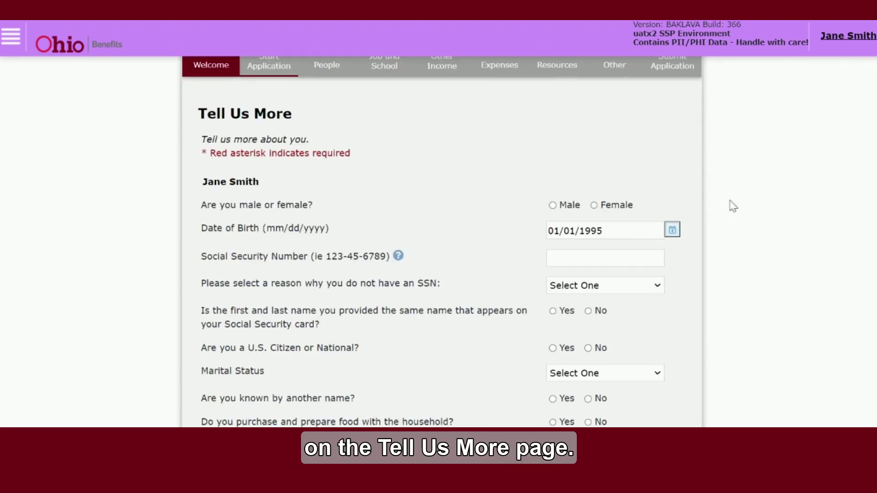
click(594, 206)
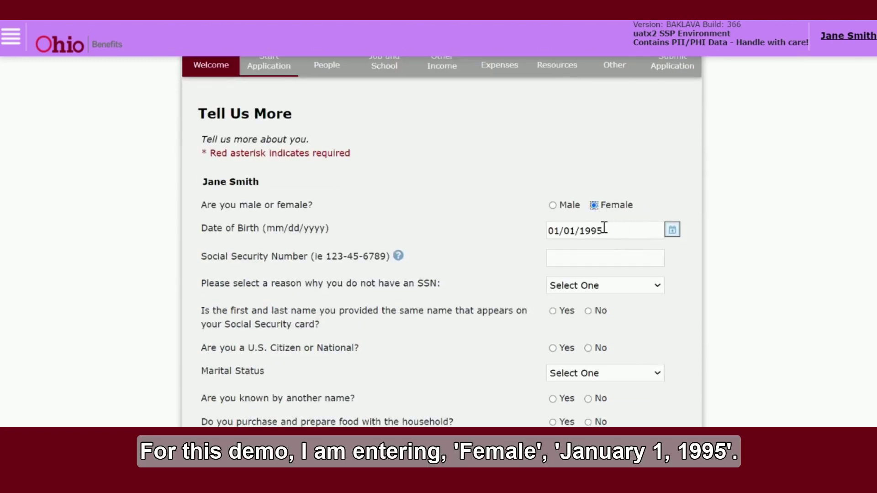
scroll(605, 231, down, 1)
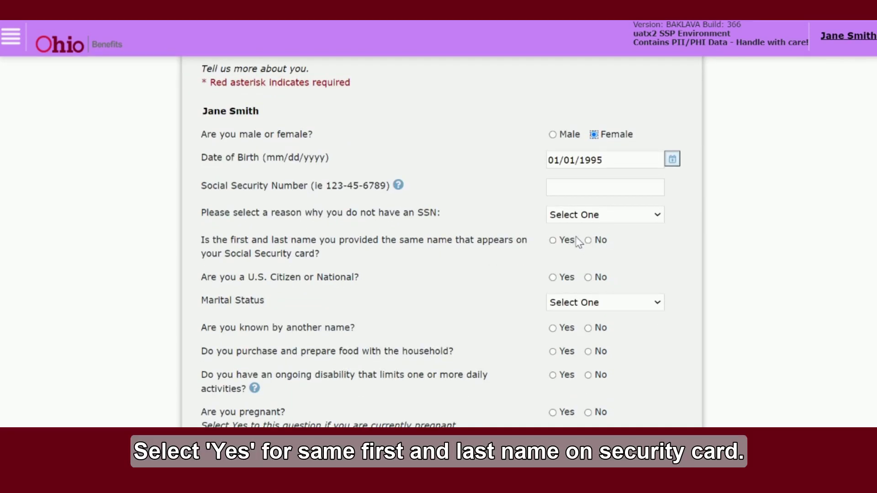
scroll(578, 242, down, 1)
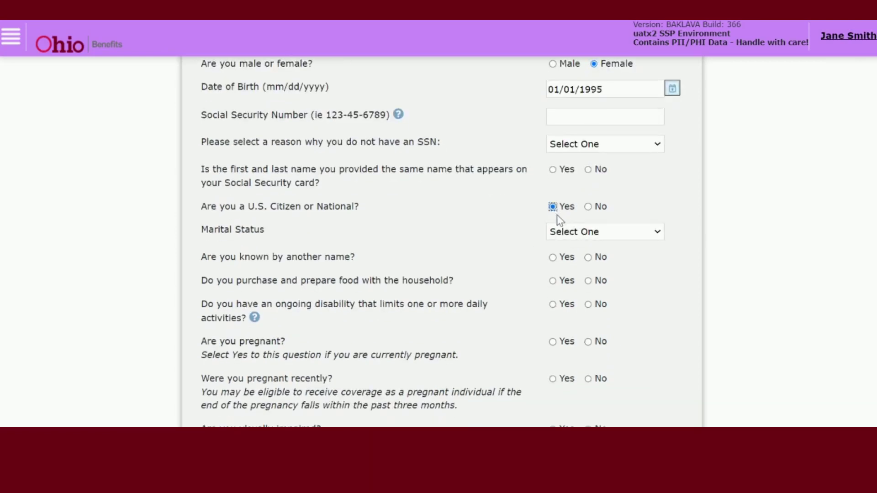
click(561, 233)
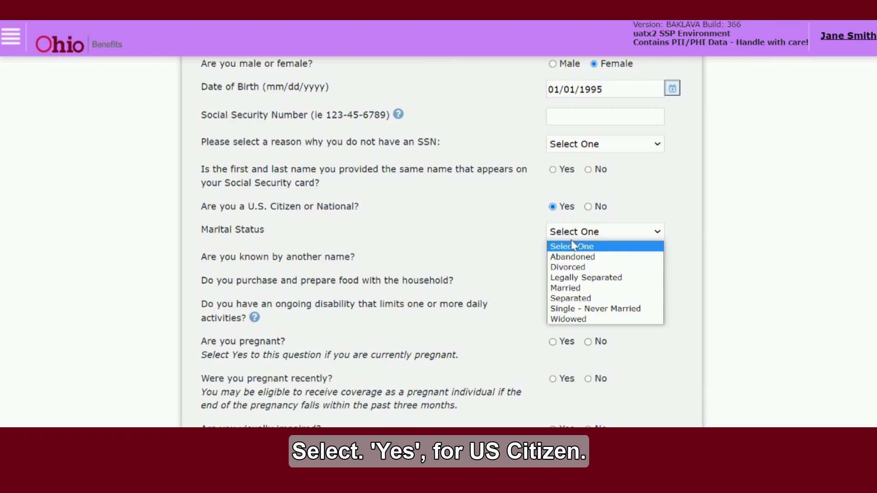
click(575, 308)
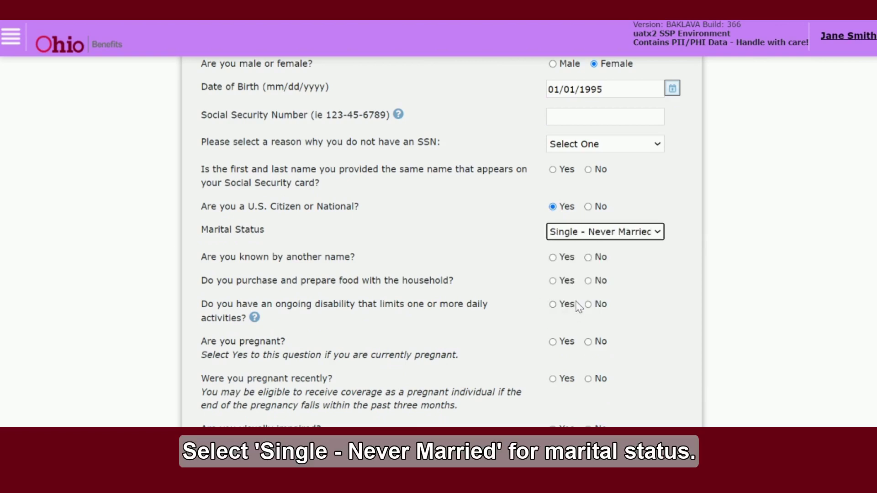
click(588, 258)
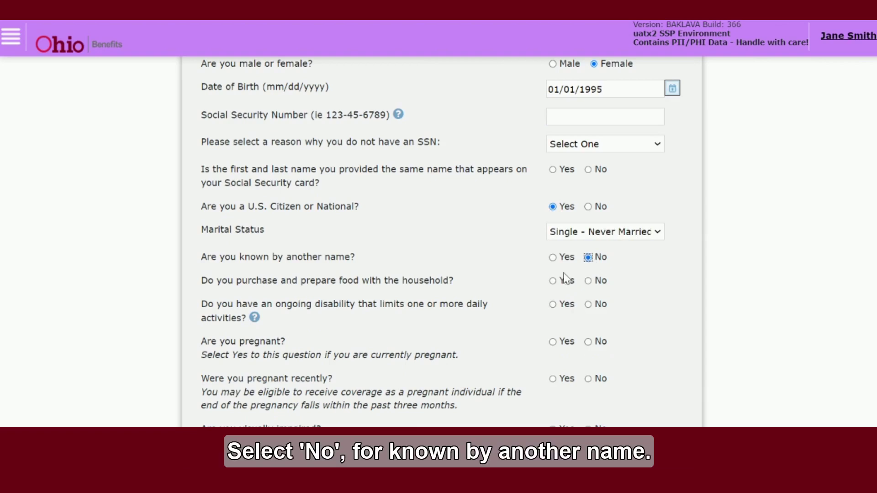
click(553, 280)
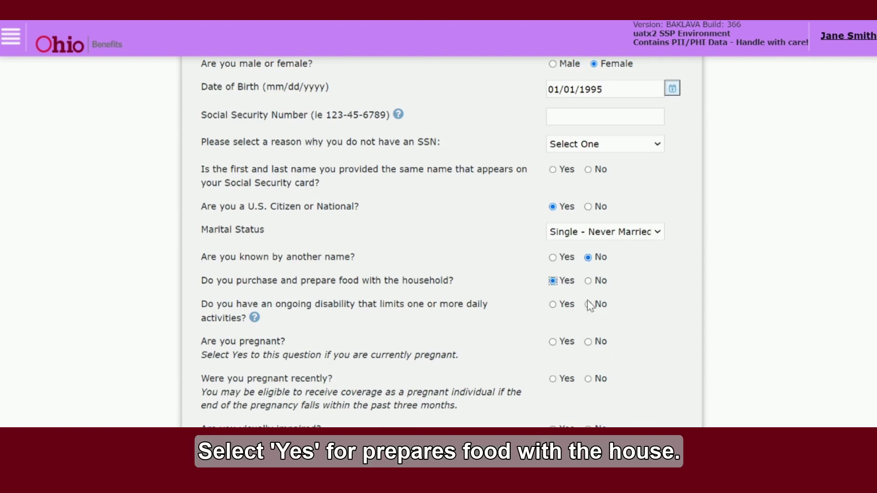
Step: Answer No to disability, current or recent pregnancy, visual and hearing impairment, and save
scroll(590, 305, down, 2)
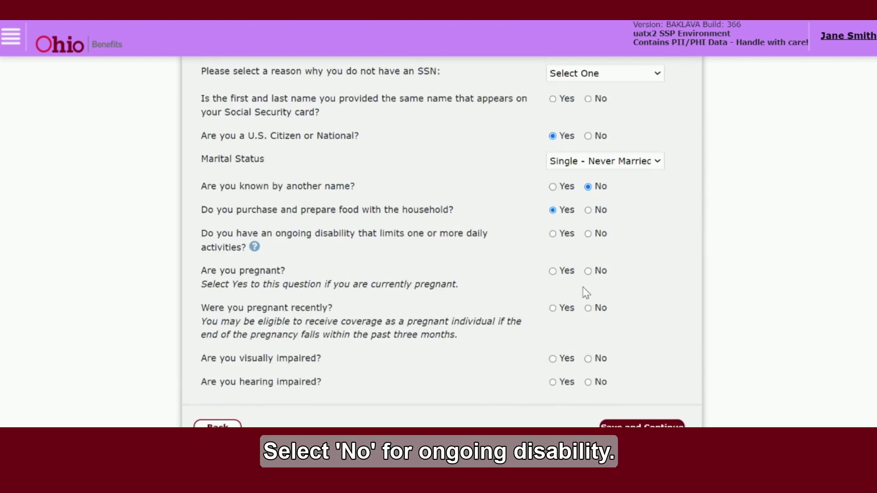
click(588, 234)
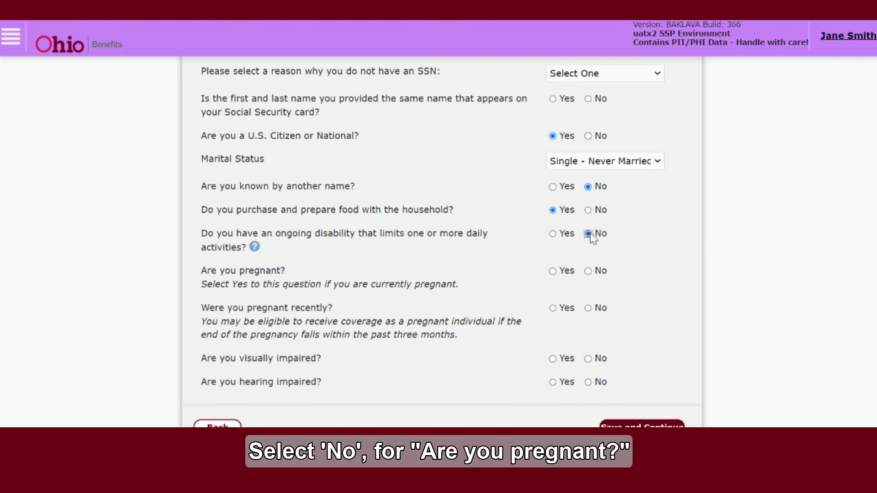
click(587, 271)
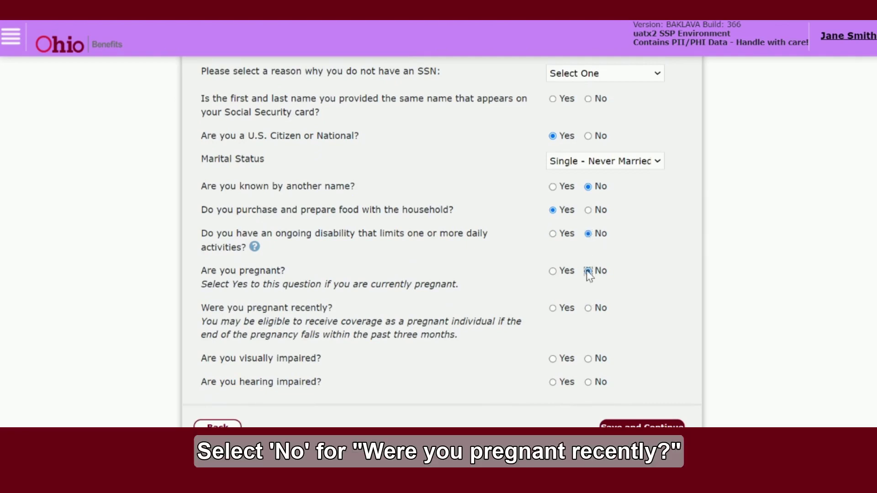
click(588, 309)
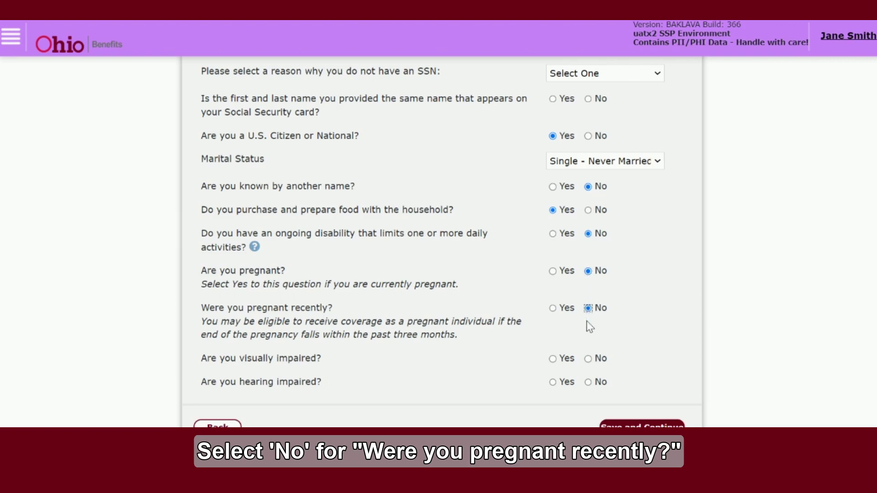
click(587, 359)
click(588, 382)
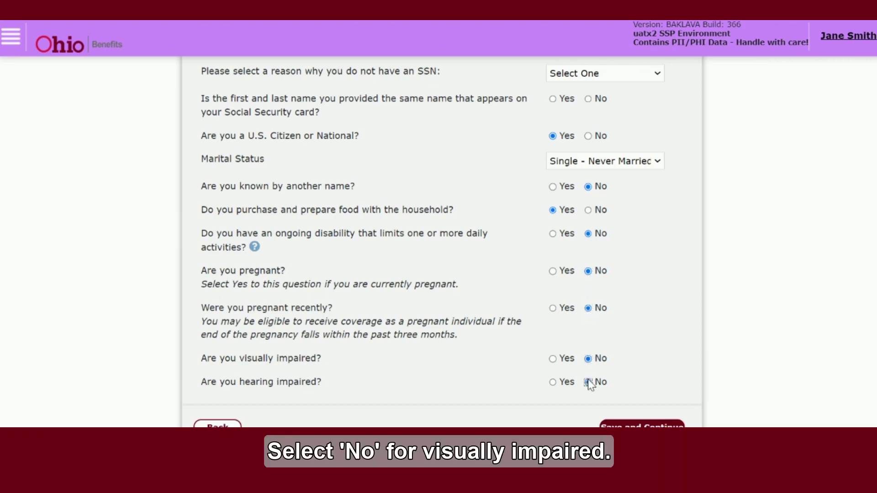
scroll(629, 326, down, 2)
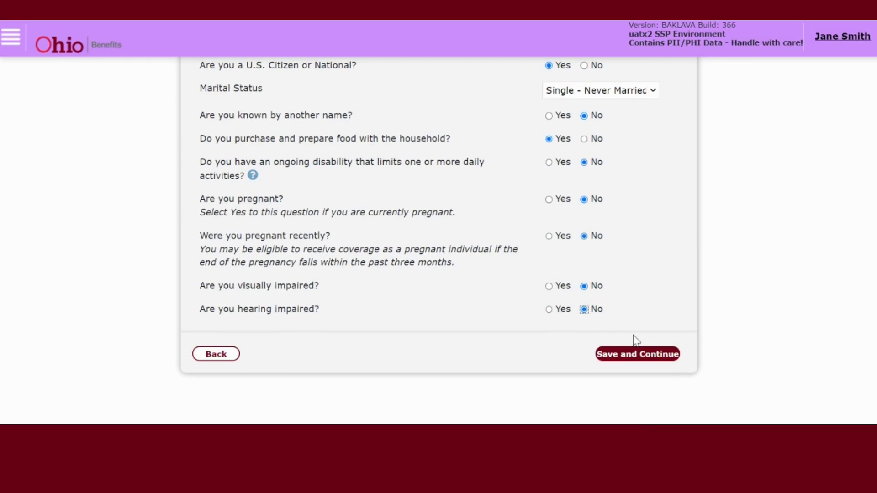
click(639, 357)
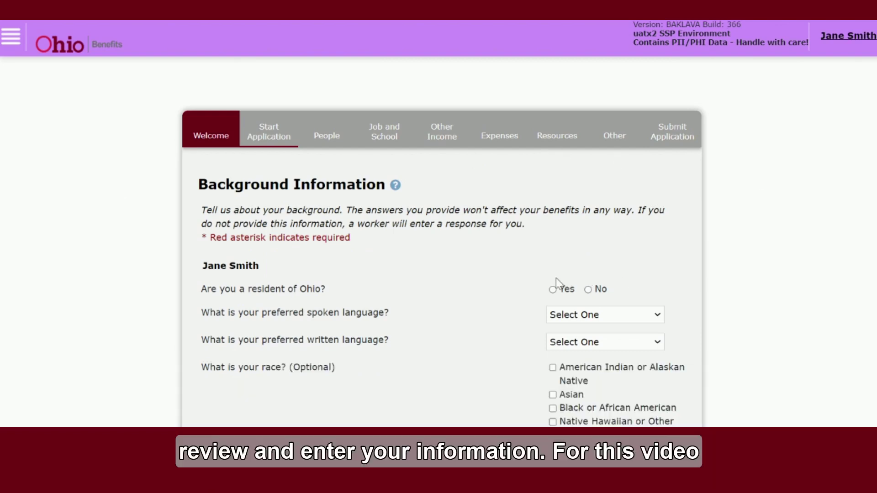
Step: Answer Yes to Ohio residency and choose English as both spoken and written language
click(553, 290)
scroll(598, 281, down, 2)
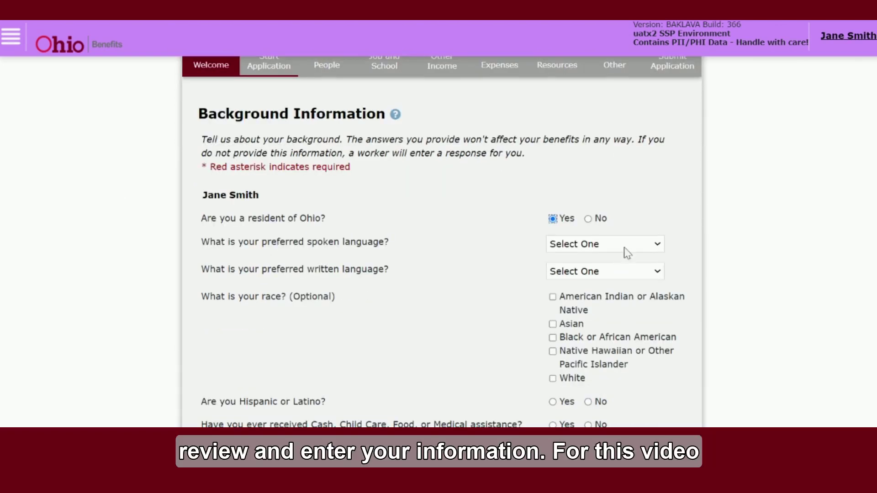
click(629, 249)
scroll(598, 128, down, 1)
scroll(594, 68, up, 1)
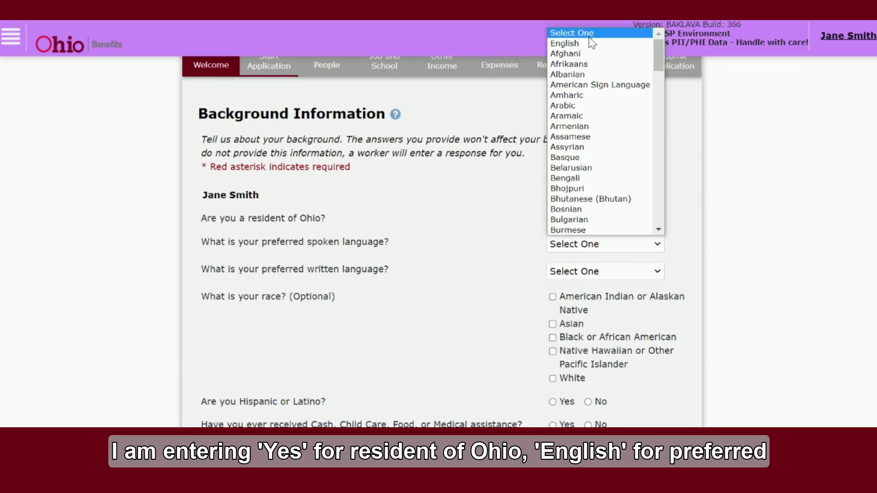
click(591, 52)
click(609, 274)
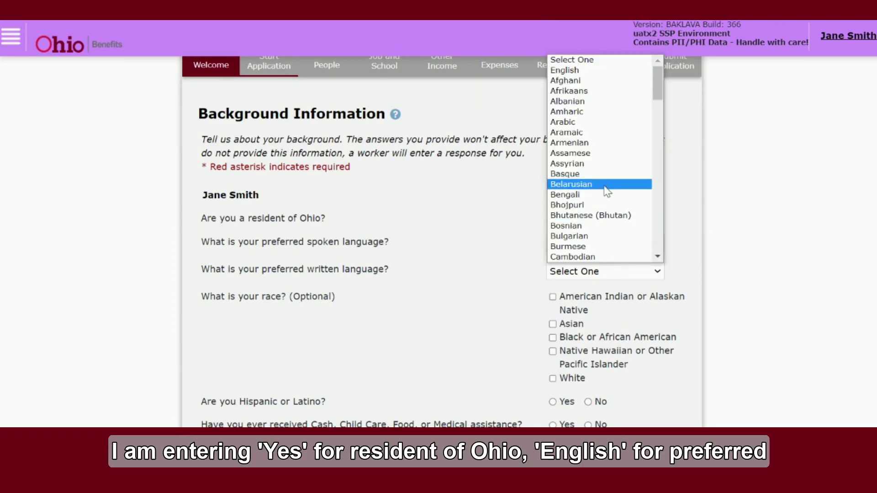
click(589, 71)
Step: Mark race as White, No to Hispanic or Latino and prior assistance, and save
scroll(657, 272, down, 2)
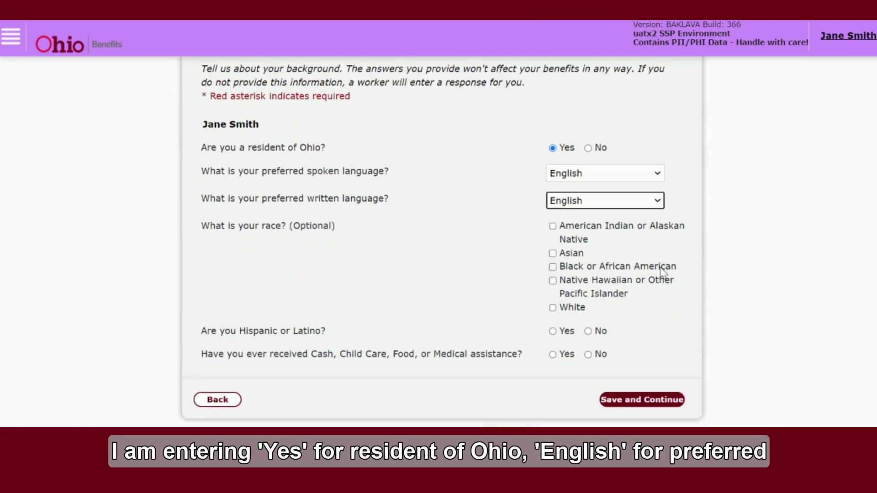
click(554, 309)
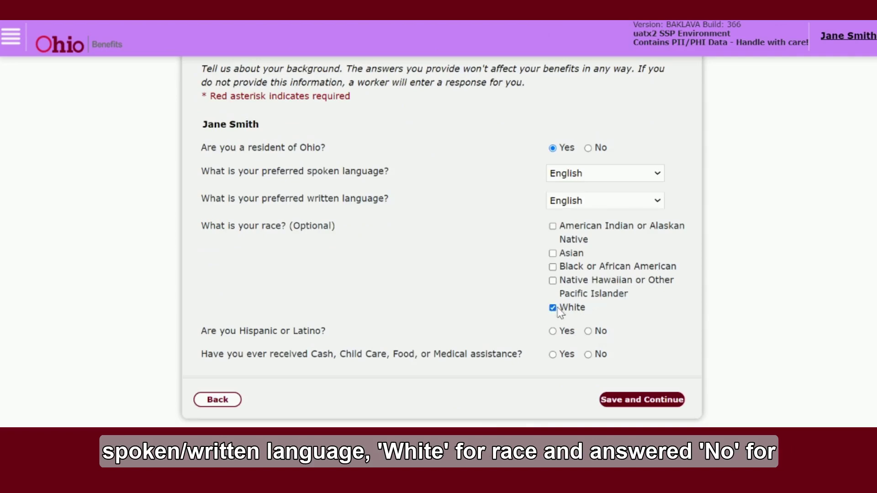
click(589, 331)
click(593, 356)
scroll(598, 357, down, 2)
click(631, 332)
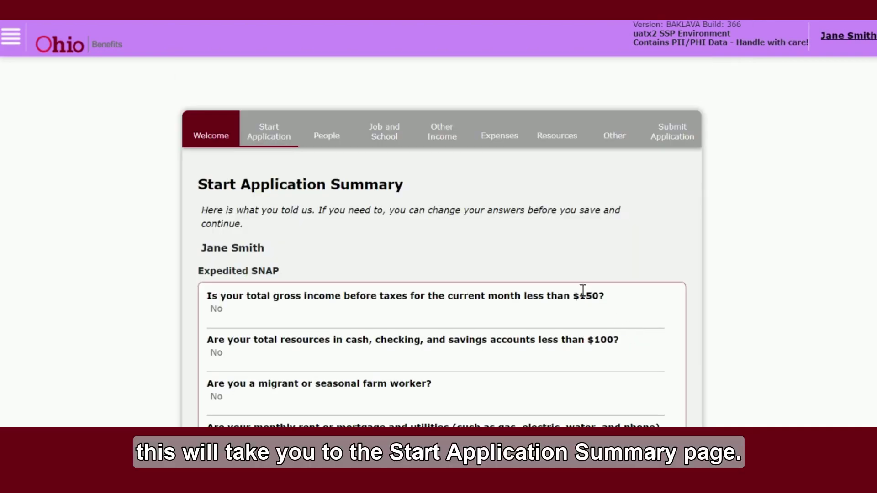
Step: Accept the Start Application Summary and begin adding another person from the People Summary
scroll(586, 265, down, 8)
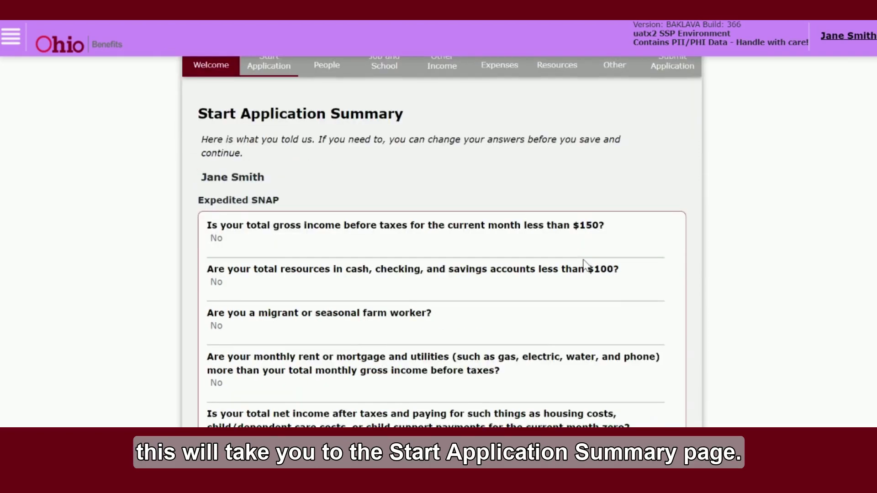
scroll(586, 266, down, 15)
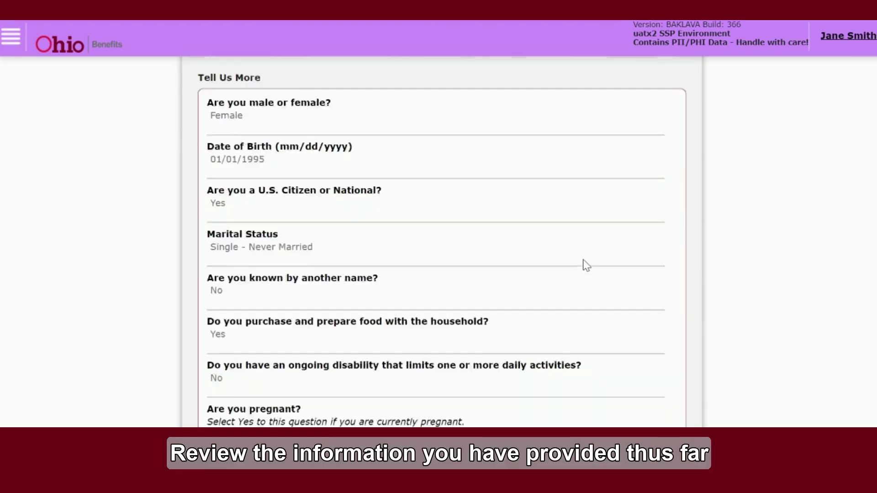
scroll(587, 266, down, 5)
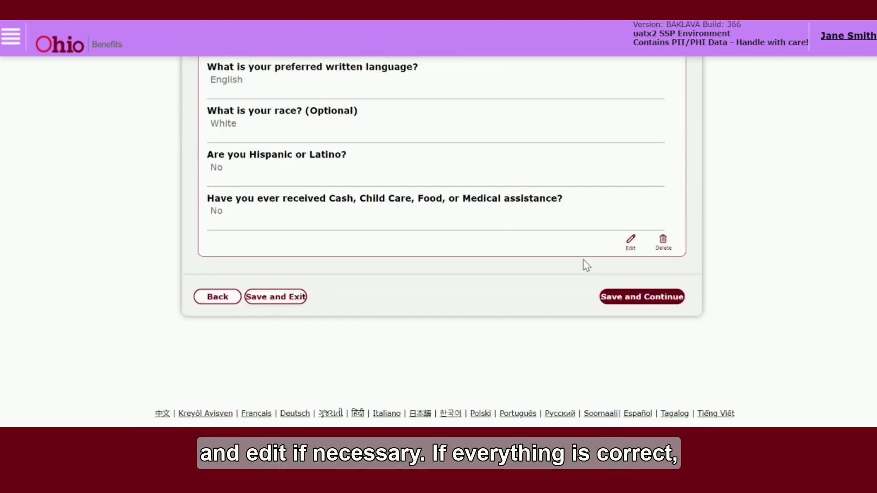
click(642, 299)
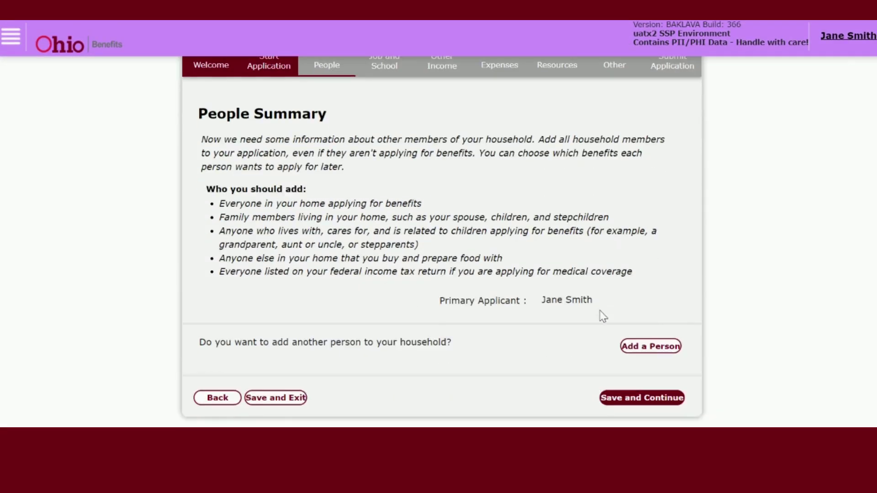
scroll(599, 326, down, 3)
click(656, 277)
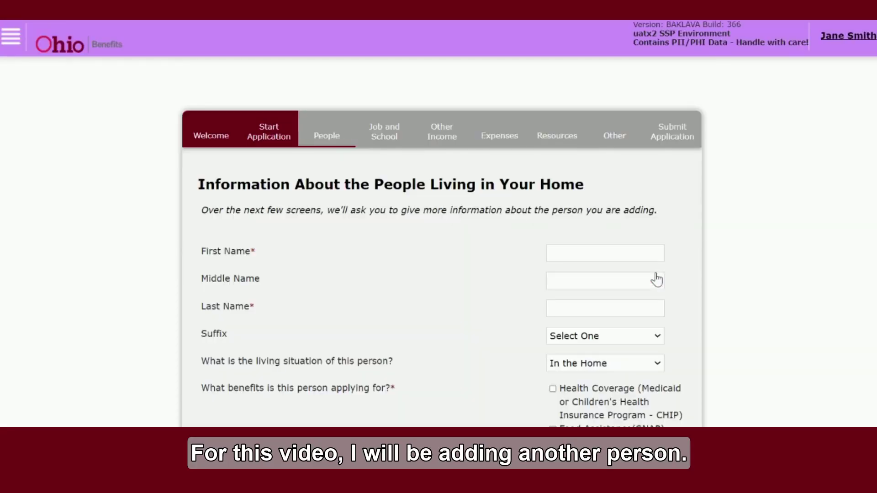
Step: Enter the daughter's first and last name, leaving the suffix blank
click(658, 247)
text(Daughter)
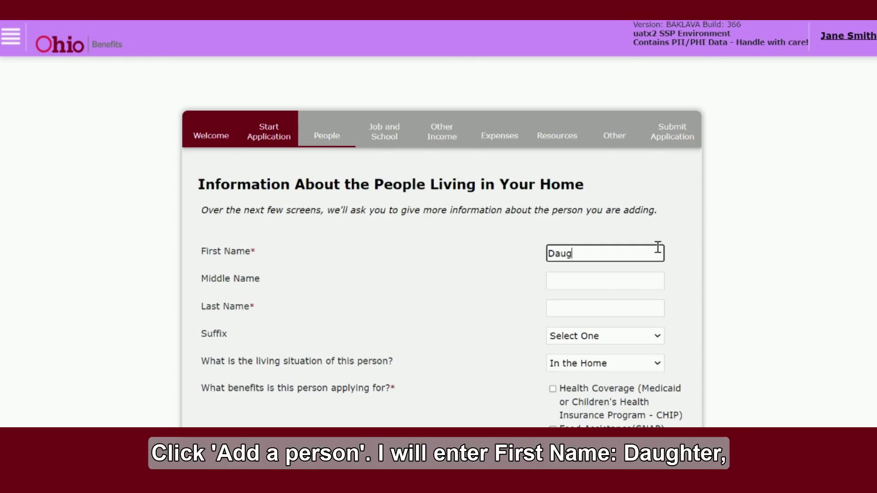
click(583, 309)
text(Applicatio)
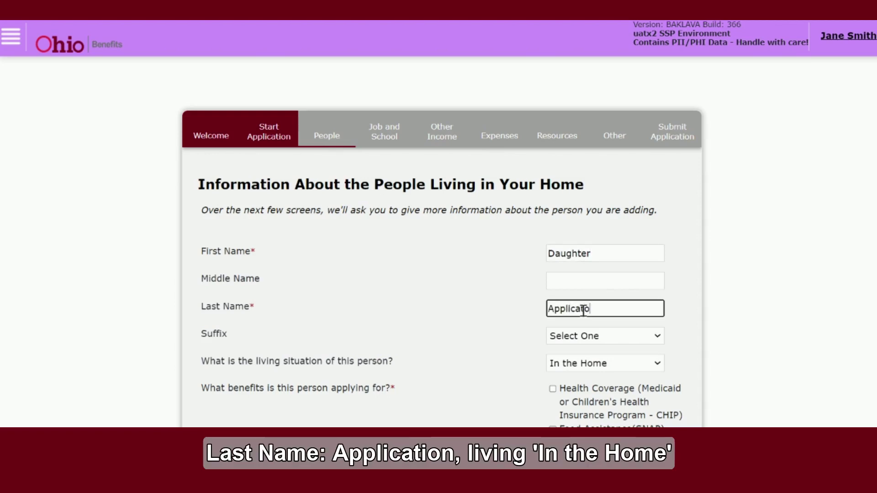
text(n)
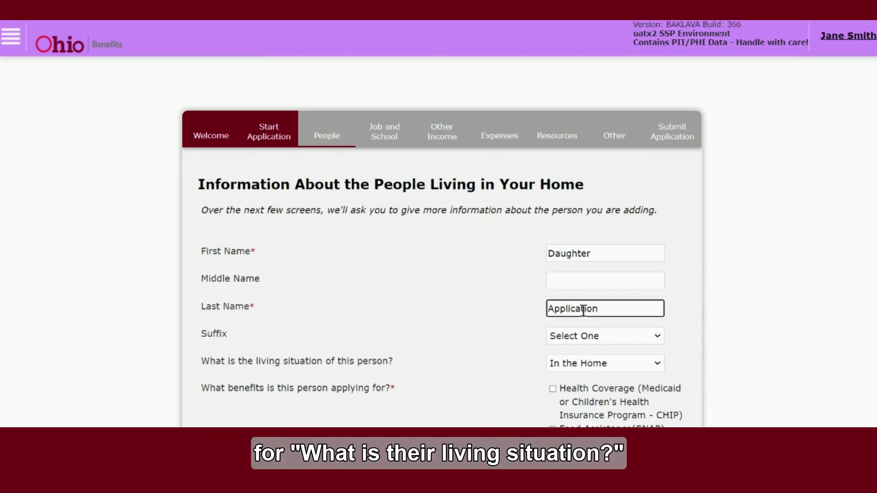
scroll(620, 268, down, 2)
click(620, 267)
click(617, 263)
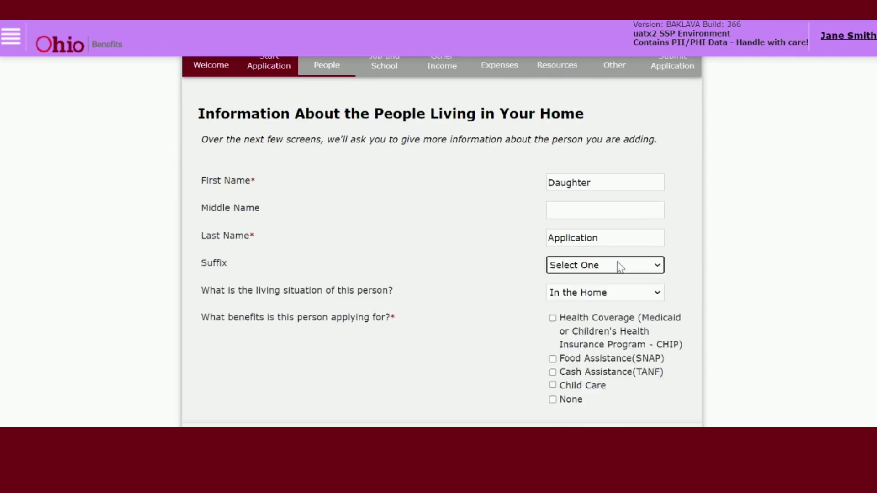
Step: Keep her living situation In the Home, apply her for SNAP, TANF and Child Care, and save
click(613, 294)
click(612, 307)
scroll(612, 312, down, 1)
scroll(611, 309, down, 1)
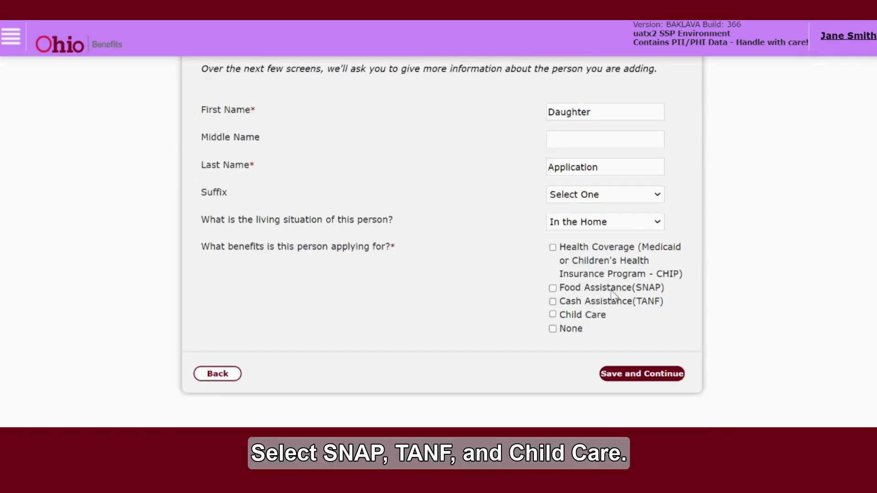
click(610, 289)
click(609, 302)
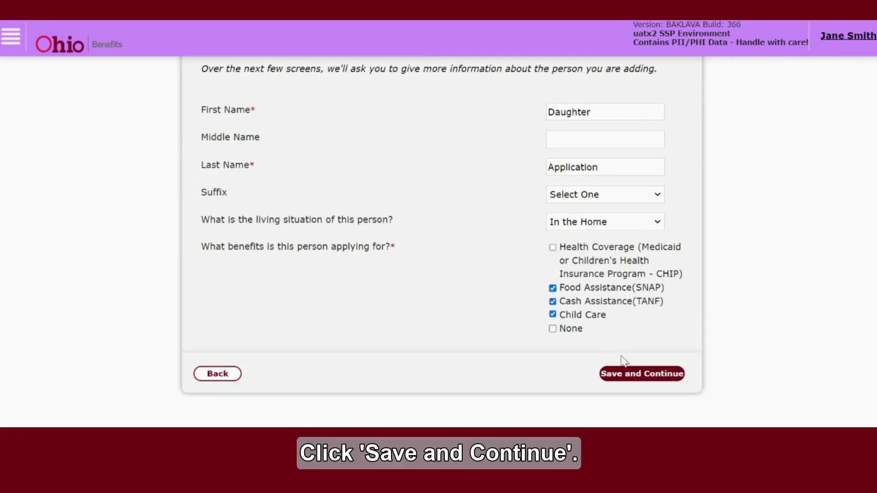
click(641, 377)
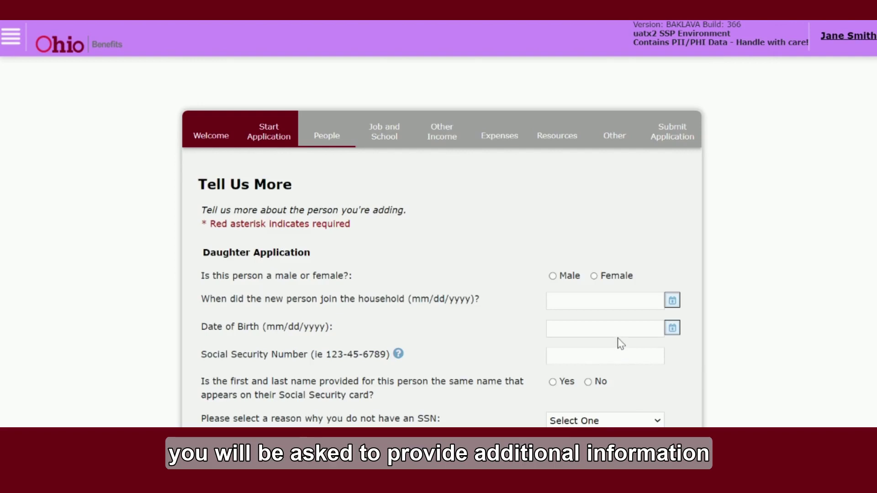
Step: Mark her as Female, enter the household join date and birth date 01/01/2016, and confirm U.S. citizenship
scroll(619, 354, down, 3)
scroll(620, 344, down, 3)
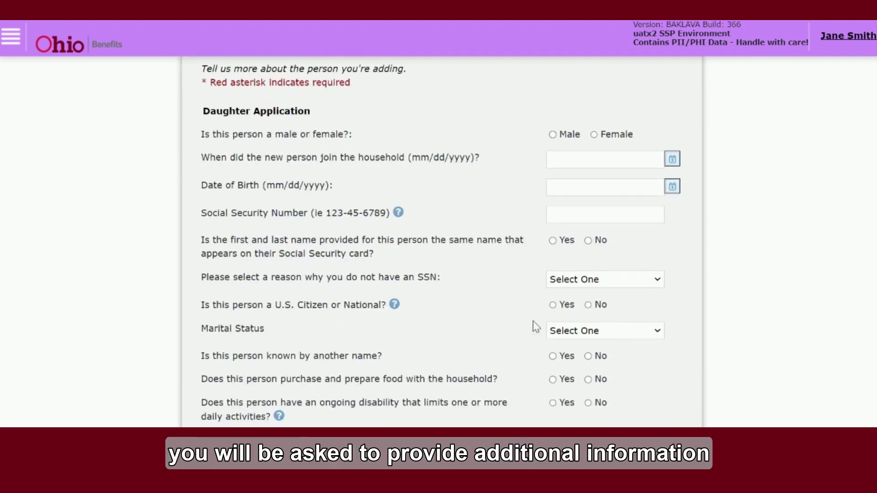
click(593, 135)
click(595, 155)
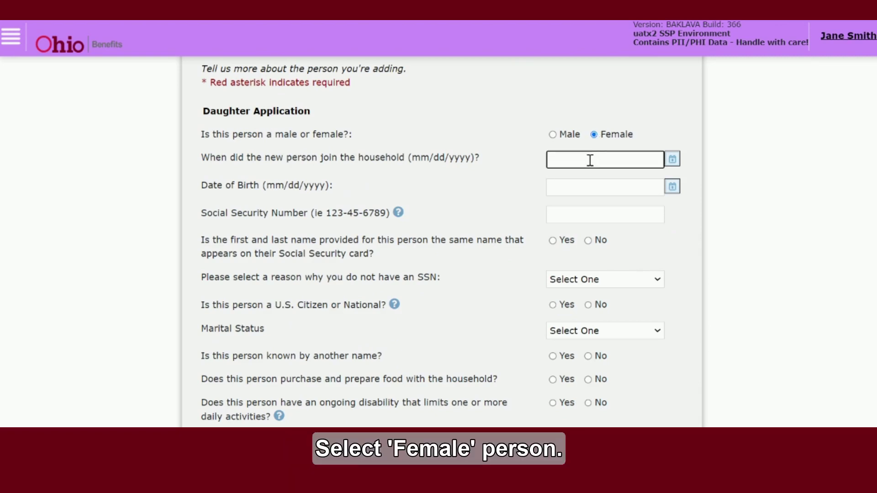
text(01/01/2016)
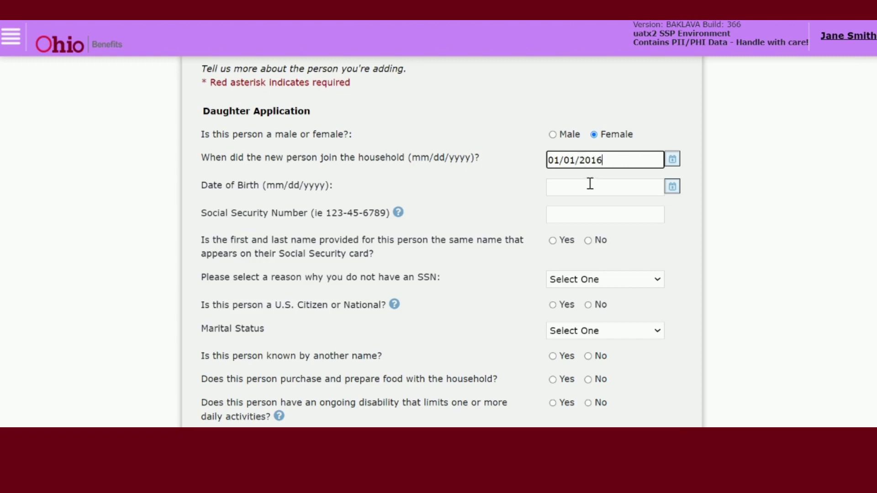
click(589, 183)
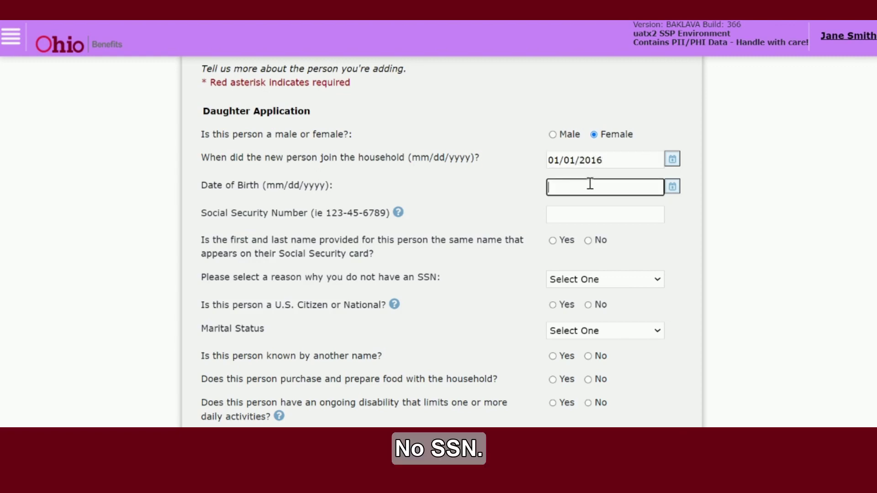
text(01/01/2016)
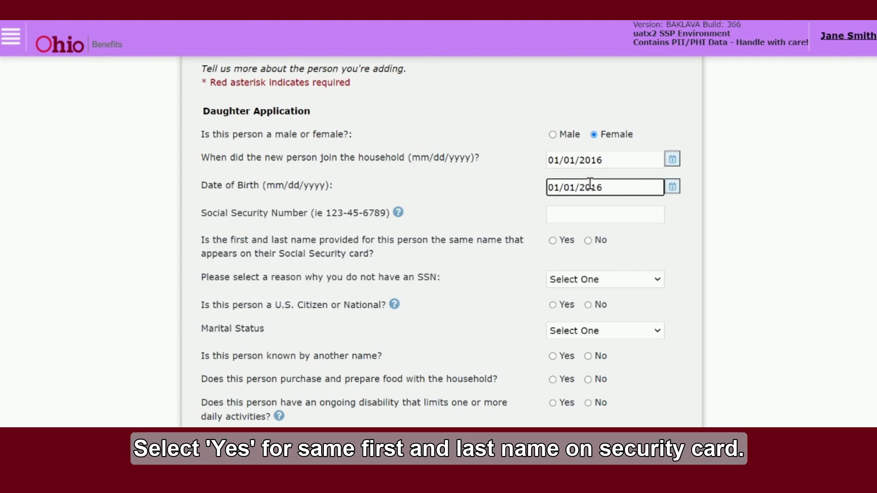
scroll(580, 239, down, 2)
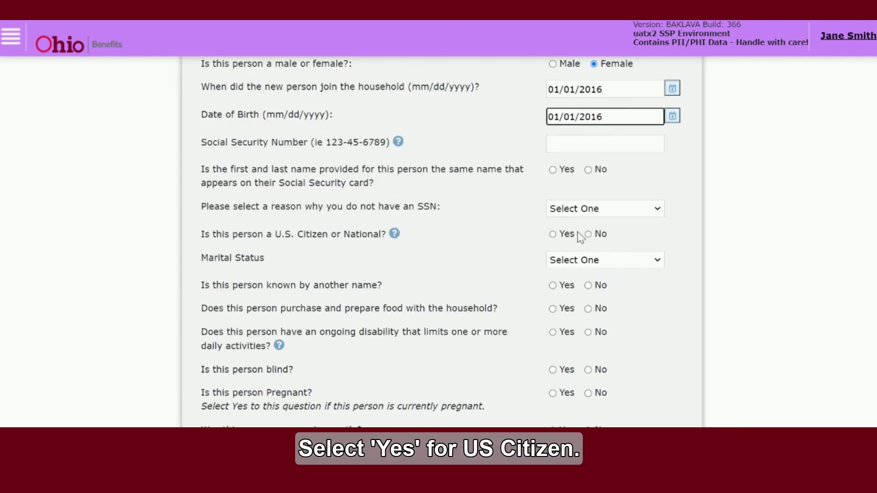
click(558, 232)
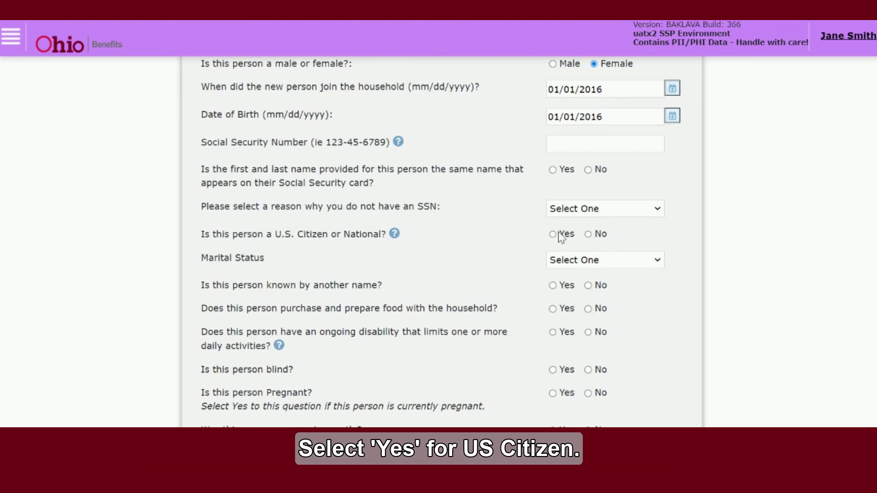
click(552, 234)
Step: Set Single - Never Married, Yes to buying food together, No to other name, disability, blindness and pregnancy, and save
scroll(554, 237, down, 2)
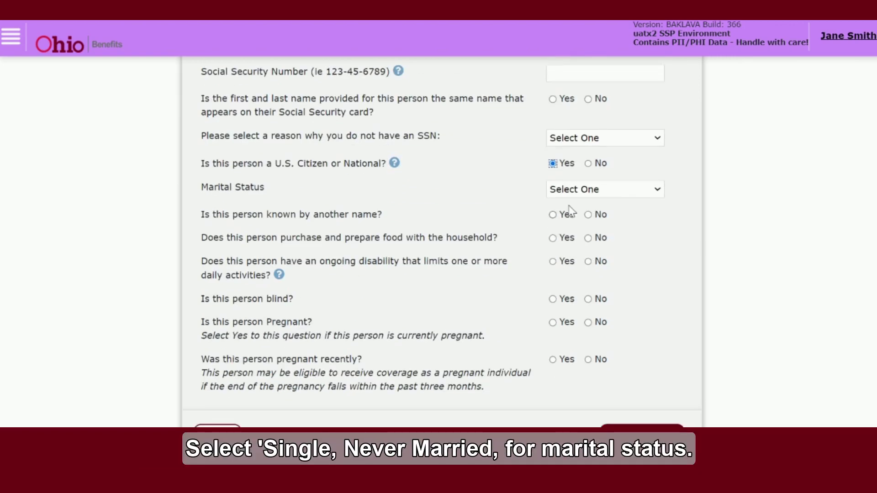
click(587, 190)
click(599, 256)
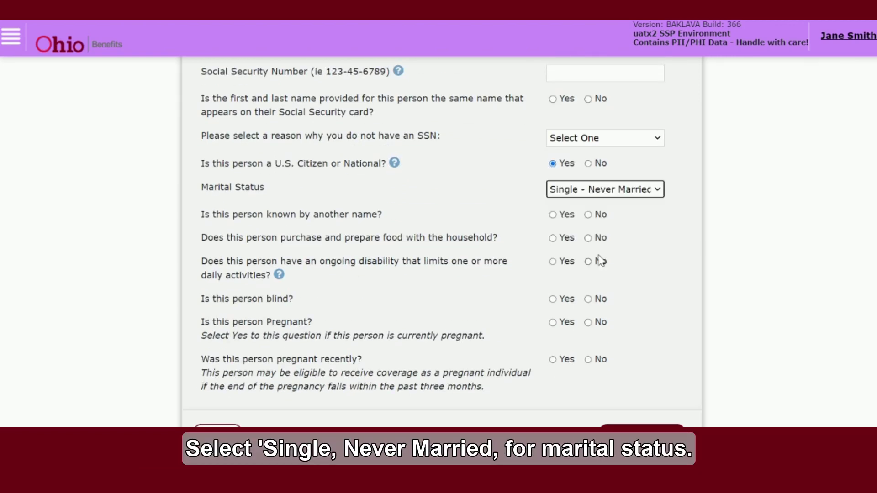
click(589, 216)
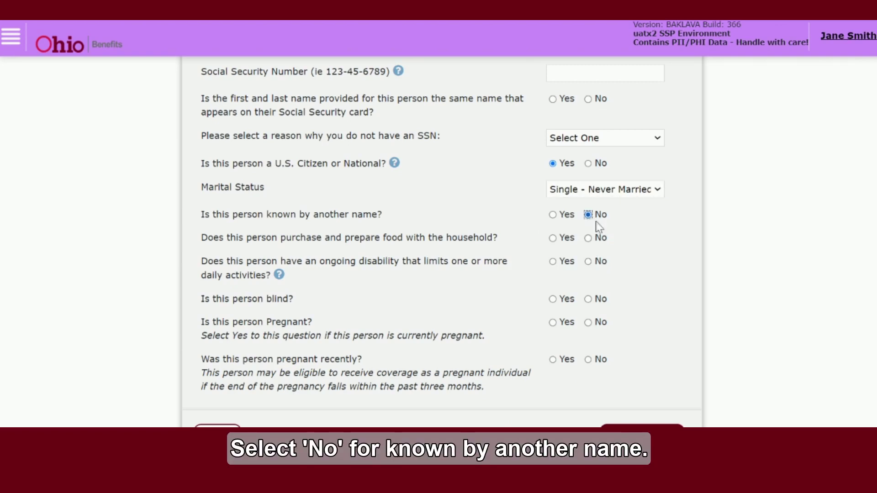
click(553, 239)
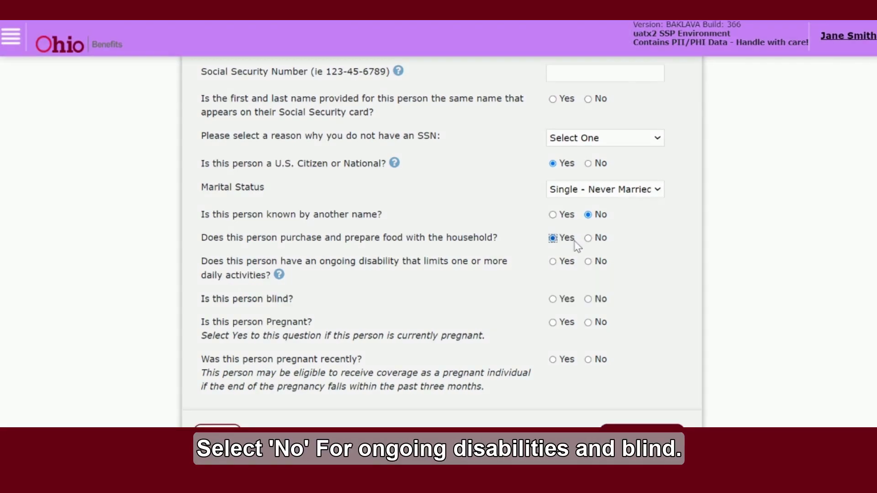
click(588, 261)
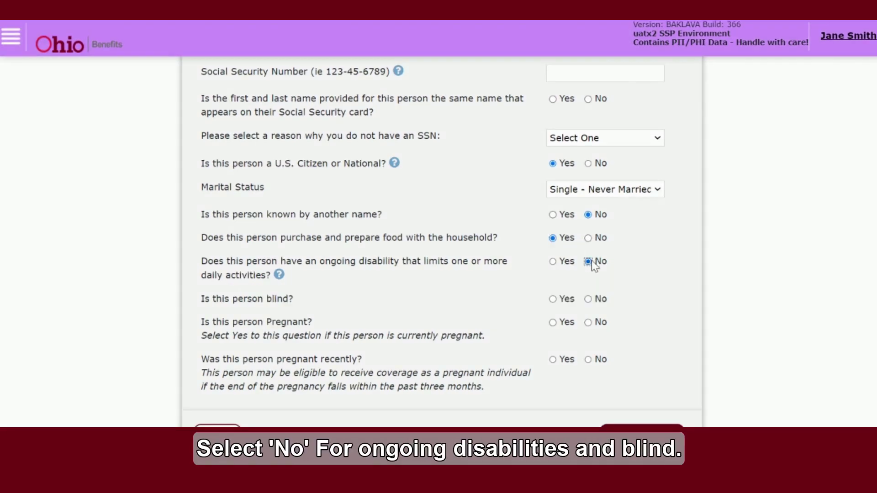
click(589, 300)
click(588, 322)
click(589, 360)
scroll(594, 334, down, 3)
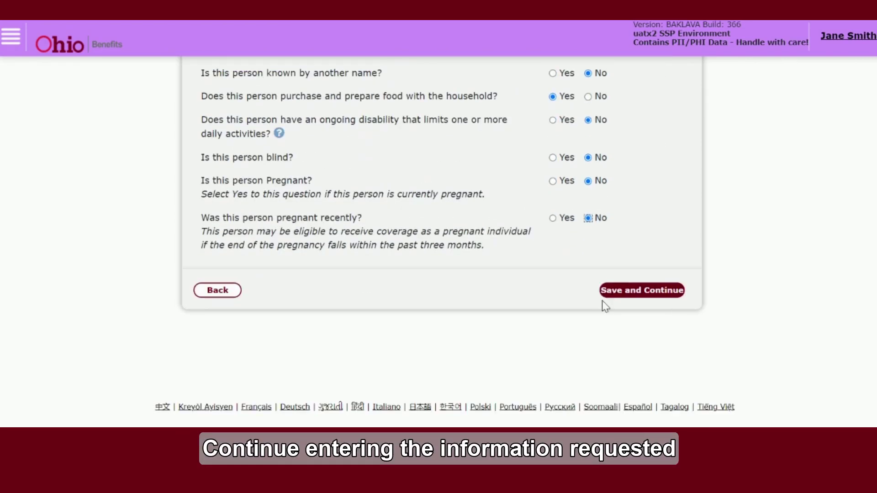
click(629, 291)
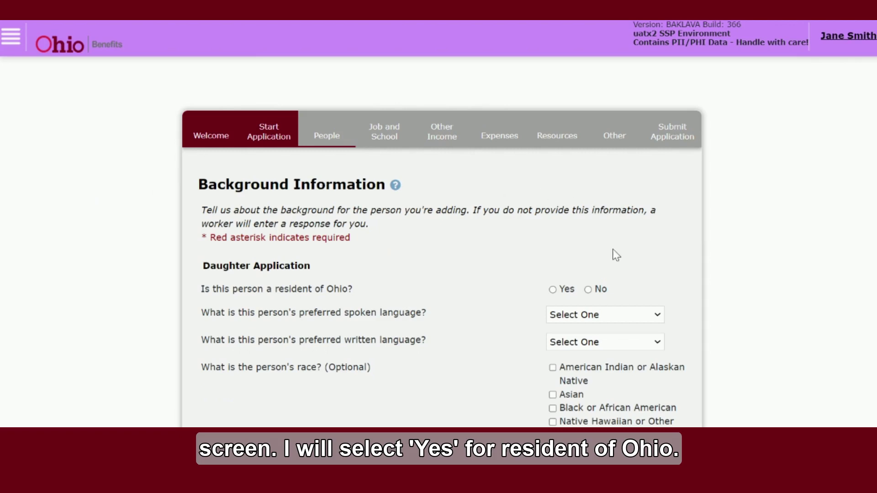
Step: Set English as her spoken and written language and her race as White
scroll(554, 294, down, 2)
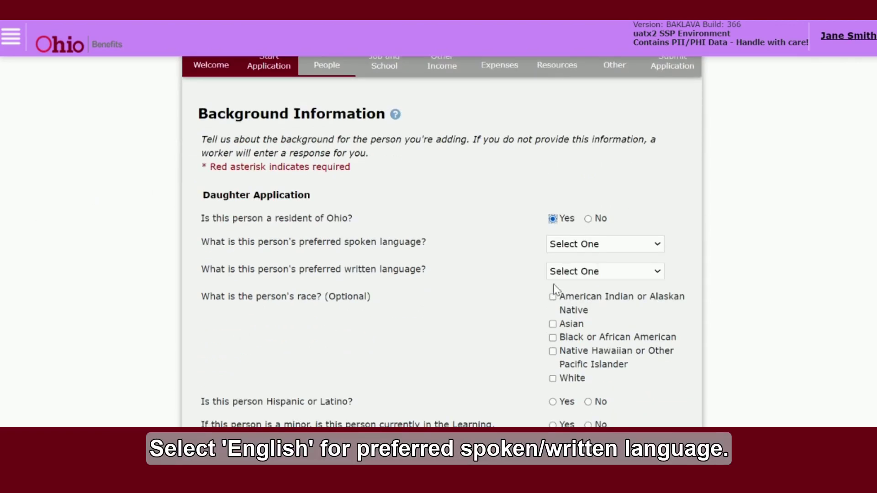
click(603, 244)
click(596, 43)
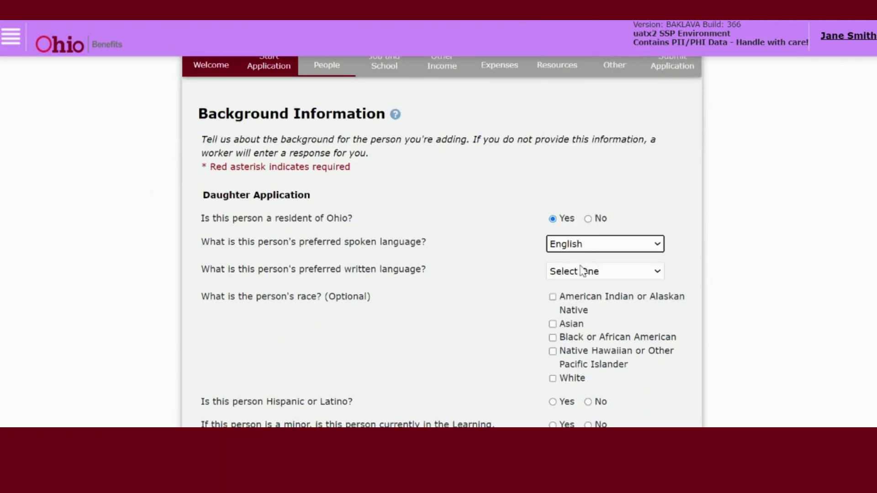
click(581, 271)
click(588, 73)
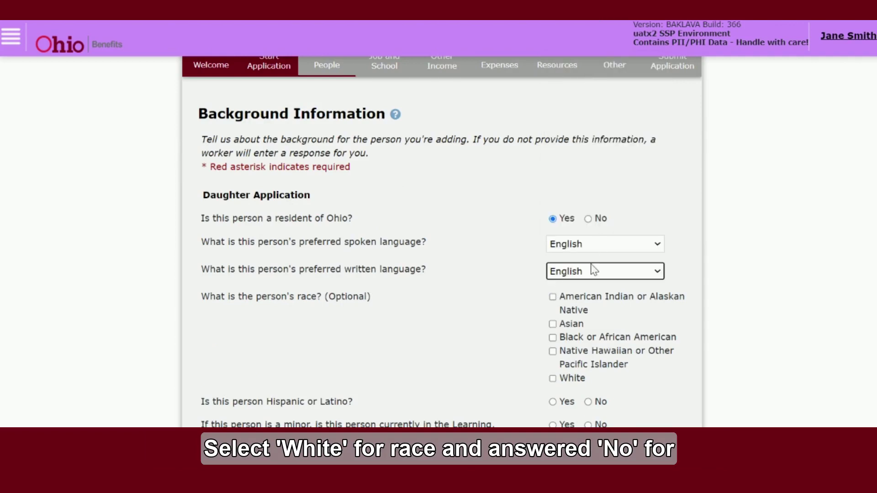
scroll(585, 274, down, 2)
click(573, 308)
Step: Answer No to Hispanic/Latino, LEAP and prior assistance, Yes to requesting child care, and save
scroll(575, 313, down, 2)
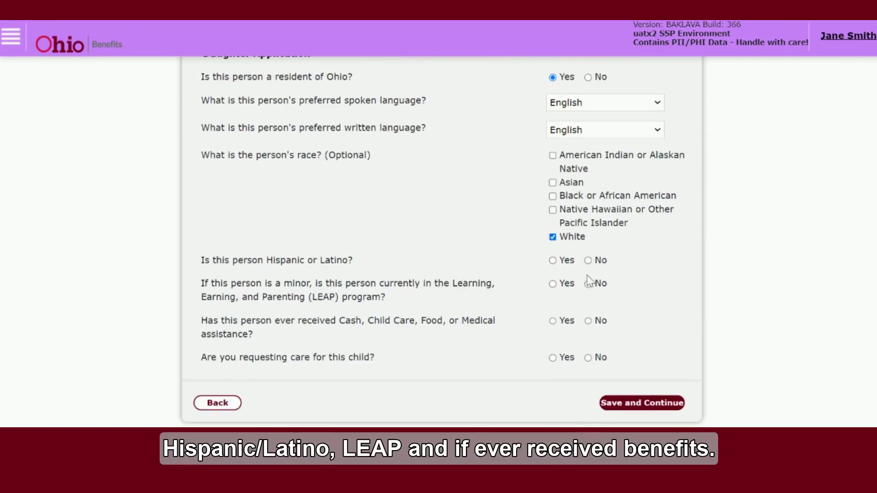
click(588, 262)
click(588, 284)
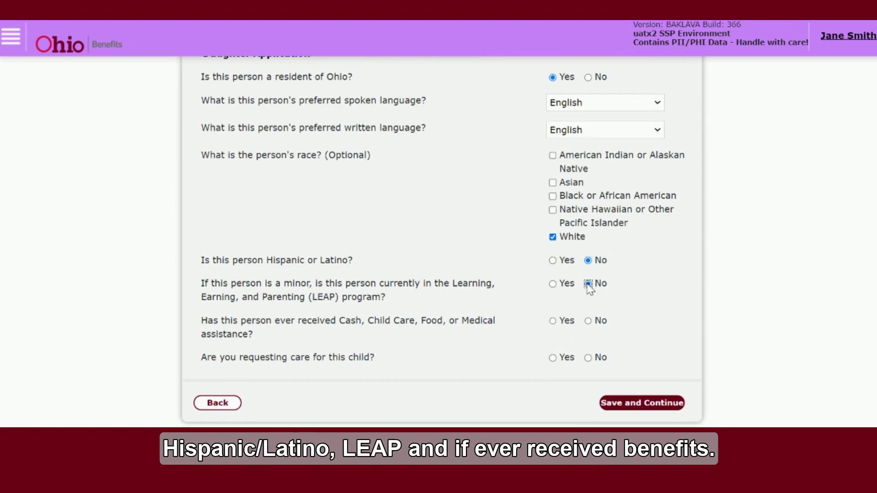
click(590, 322)
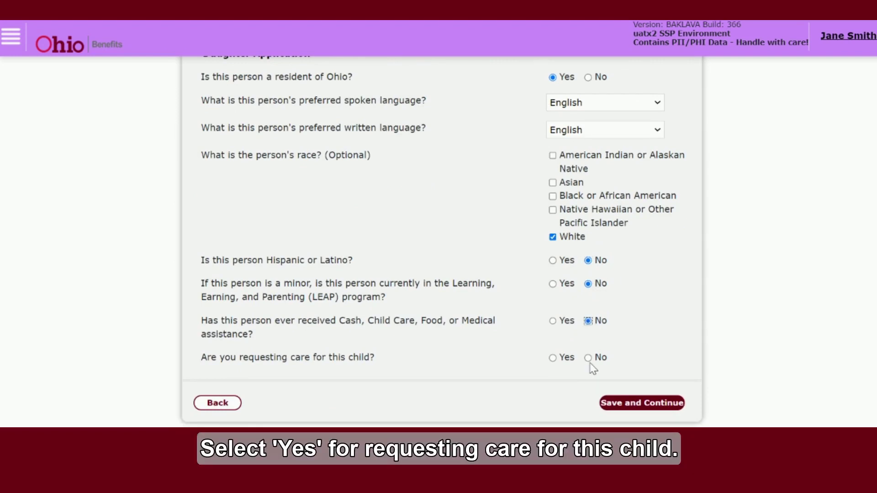
click(553, 358)
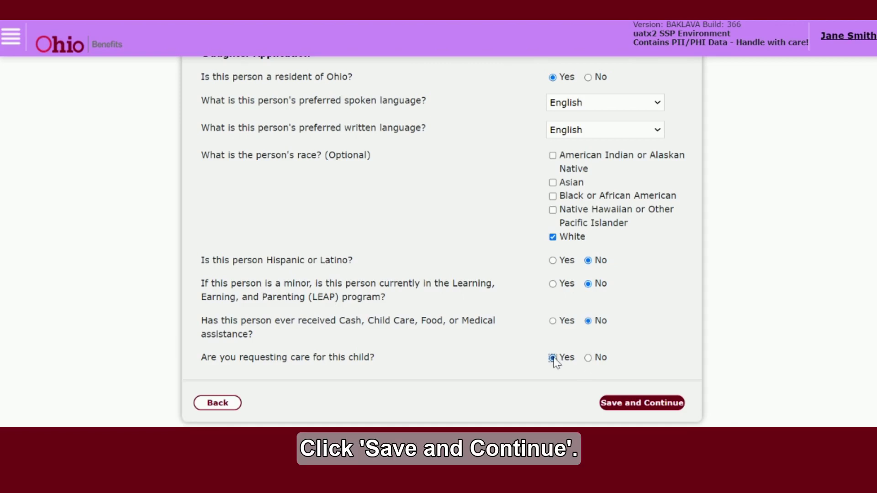
click(648, 402)
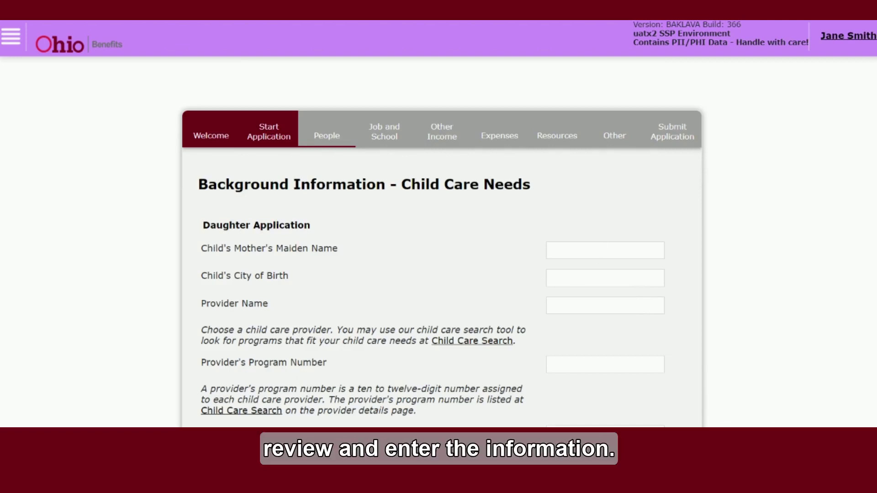
Step: Enter Sunny Smiles as the child care provider with its street address and unit
scroll(633, 264, down, 2)
click(618, 242)
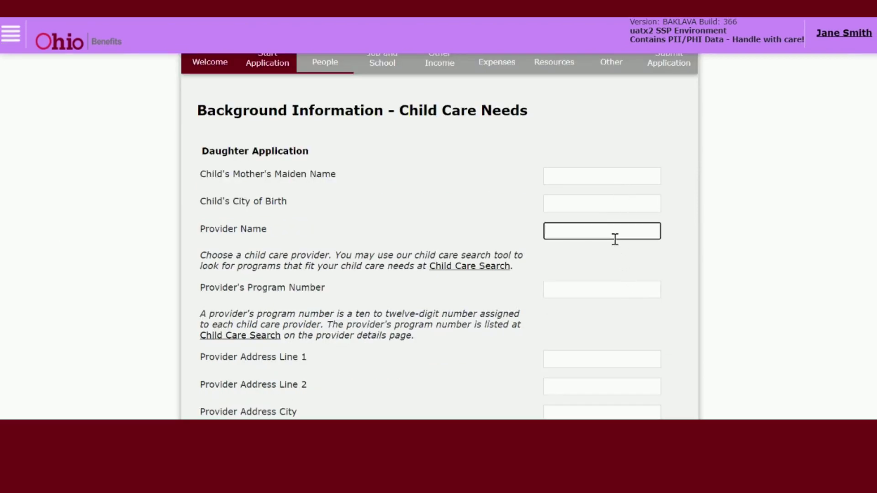
text(Sunny Smiles)
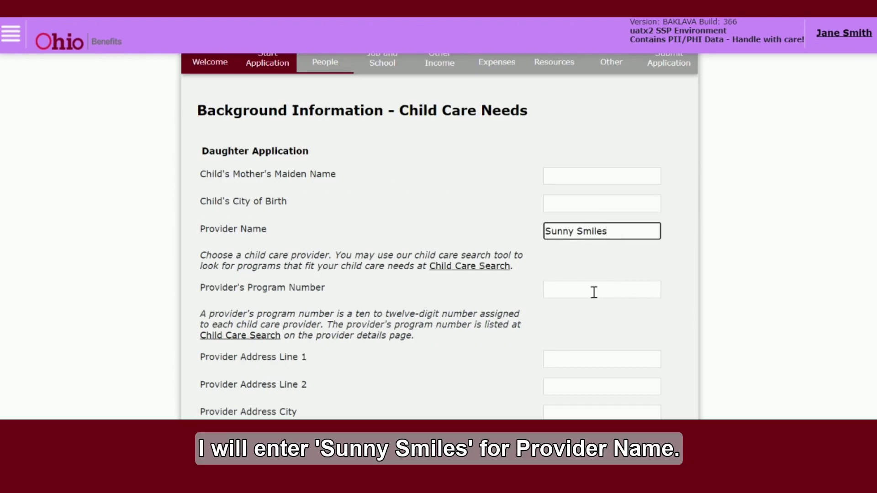
scroll(594, 292, down, 2)
click(594, 290)
text(50 W Town)
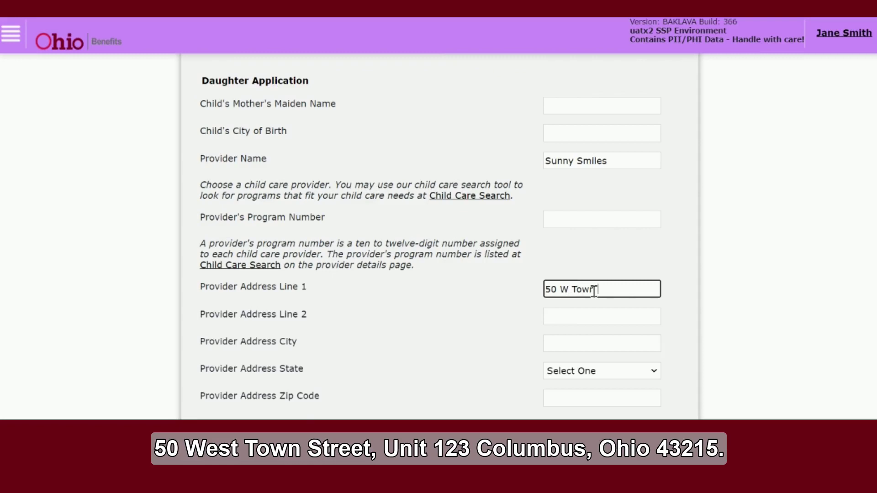
text( St)
click(593, 316)
text(Unit 123)
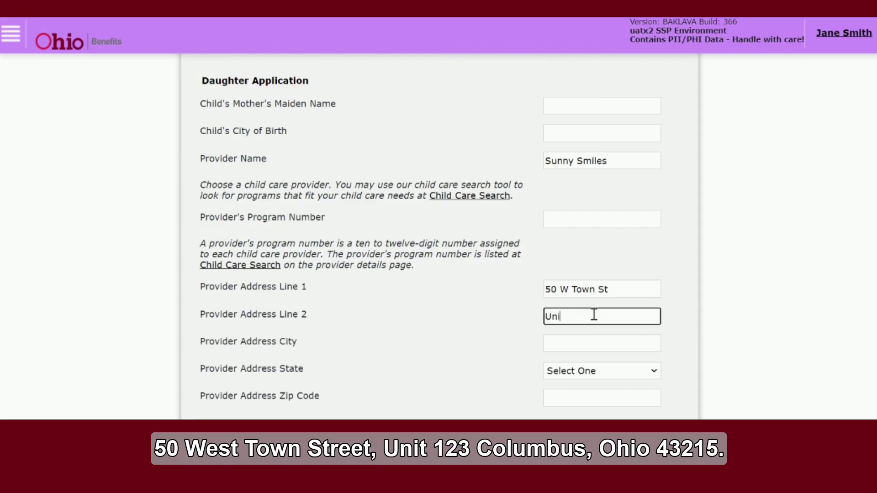
Step: Complete the provider address with city Columbus, state Ohio and its zip code
click(594, 342)
text(Columbus)
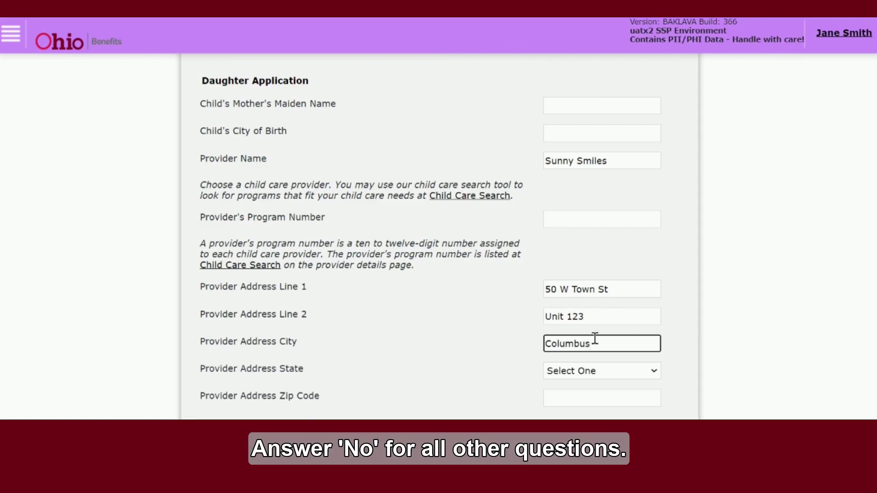
click(601, 371)
scroll(610, 195, up, 1)
click(603, 171)
scroll(623, 238, down, 3)
click(627, 261)
text(43215)
Step: Answer No to secondary provider, development concerns, Early Childhood Education and Head Start, and save
scroll(626, 313, down, 3)
click(590, 244)
click(585, 233)
click(585, 256)
click(585, 322)
click(585, 345)
click(636, 390)
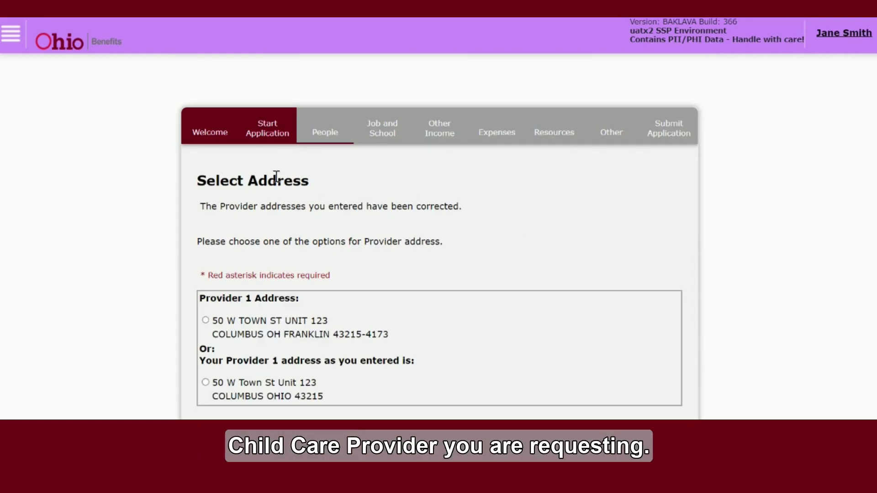
Step: Choose the site's corrected Provider 1 address in Columbus OH, Franklin county, and save
scroll(607, 234, down, 3)
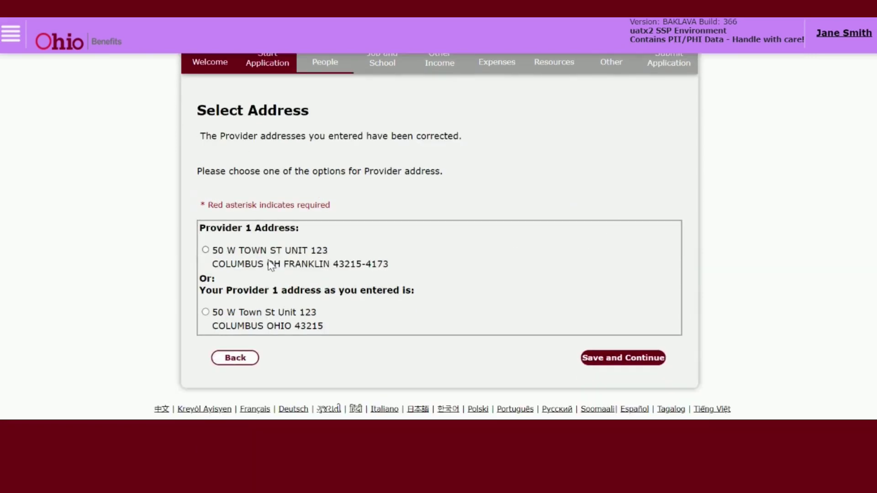
click(205, 249)
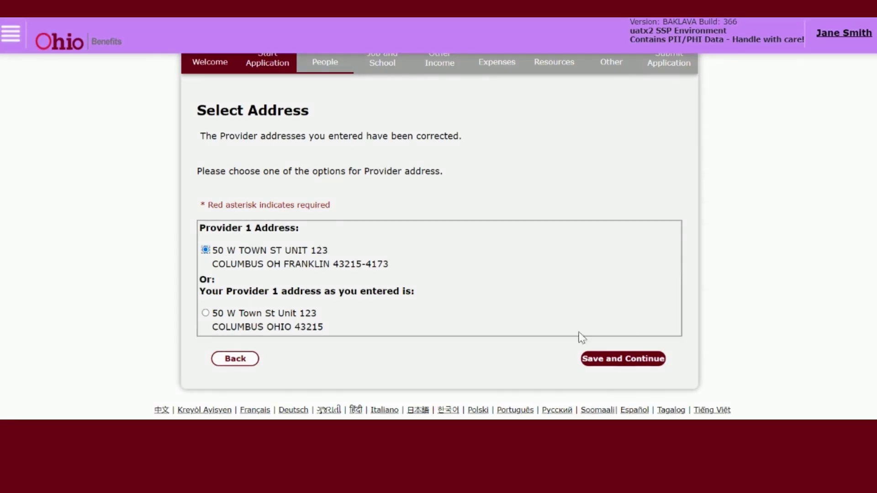
click(622, 359)
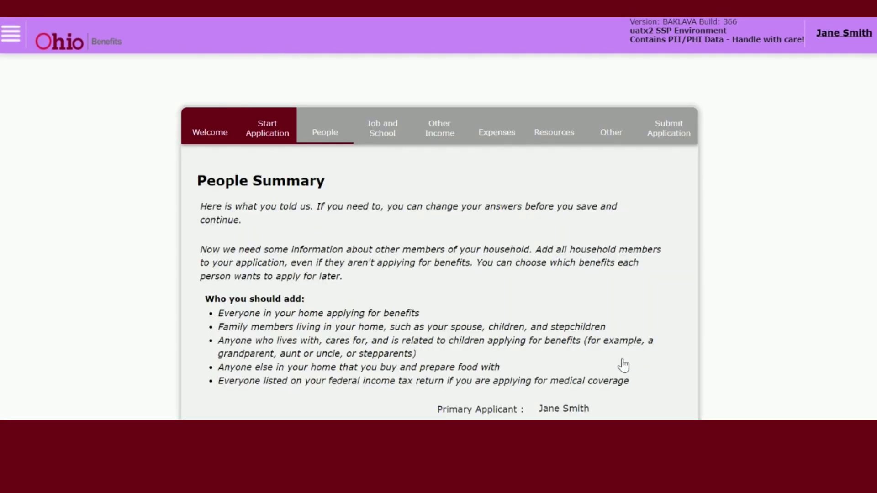
Step: Review the daughter's entry on People Summary and continue to the Job and School section
scroll(619, 319, down, 9)
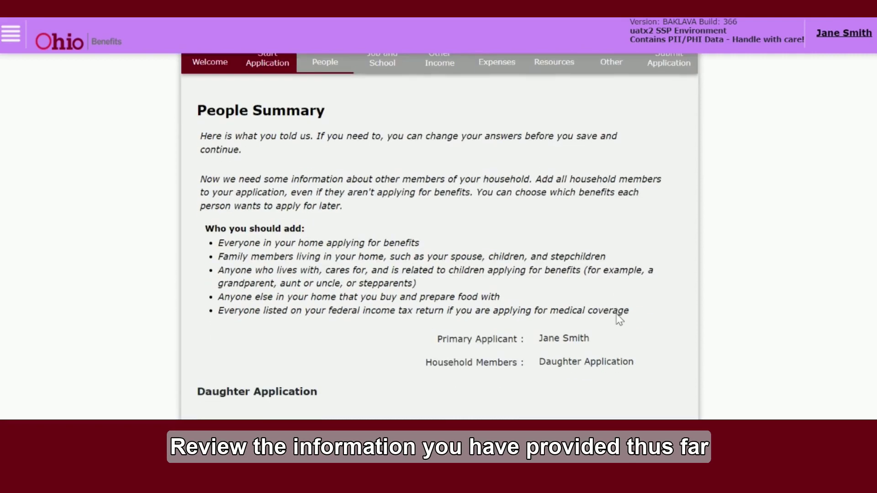
scroll(619, 320, down, 15)
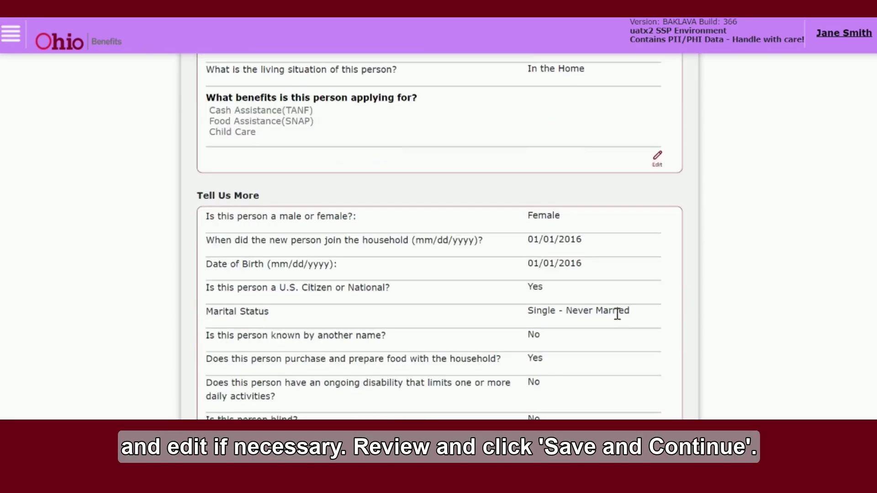
scroll(620, 320, down, 5)
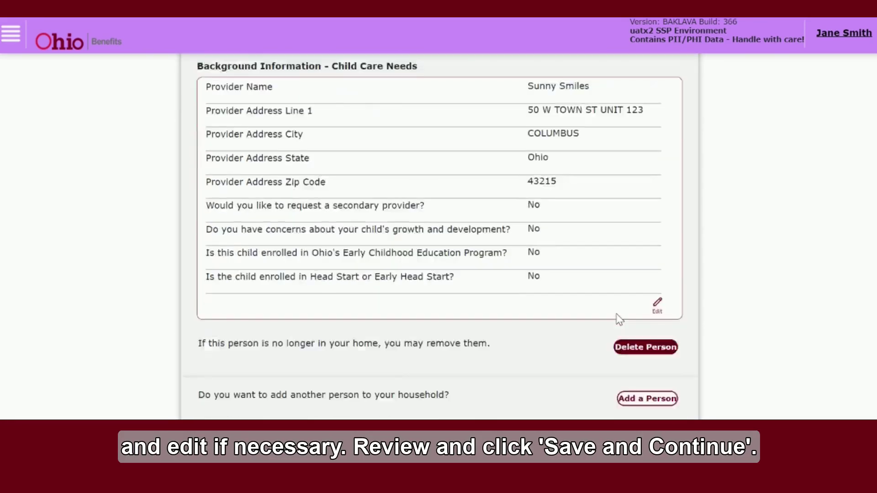
click(640, 279)
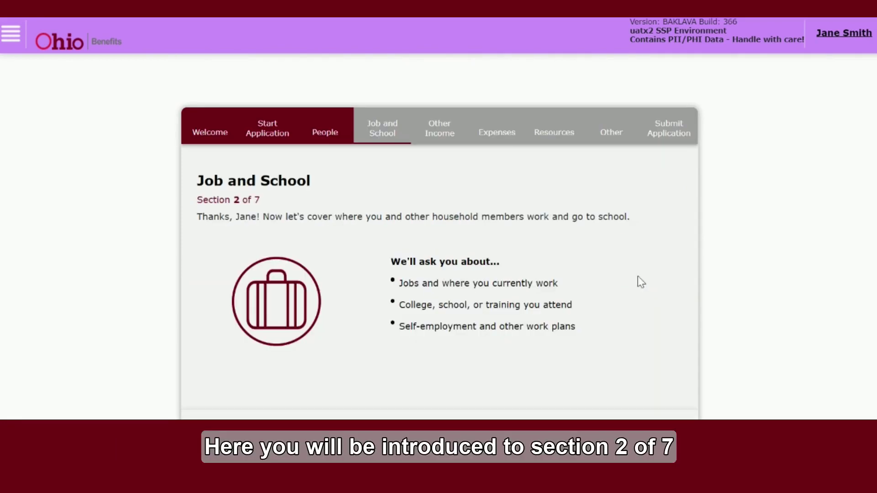
Step: Answer No to school, strike, leaving a job and employment plan, Yes to household earned income, and save
scroll(637, 277, down, 2)
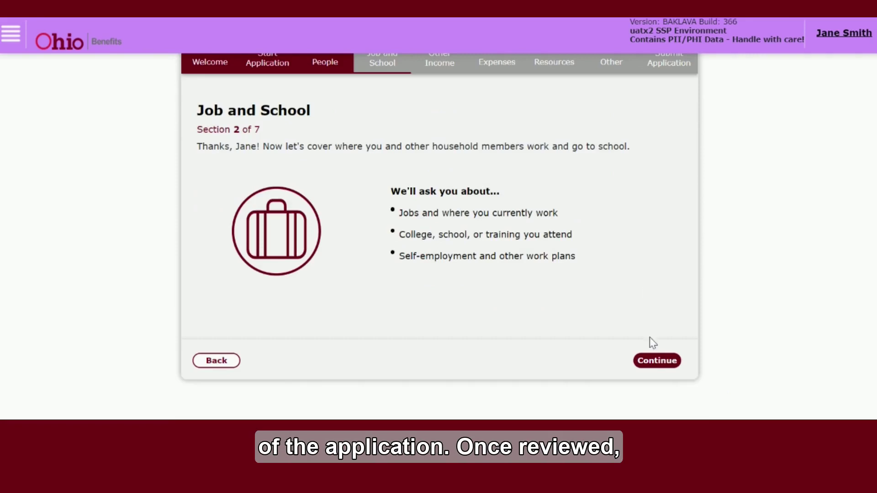
click(652, 363)
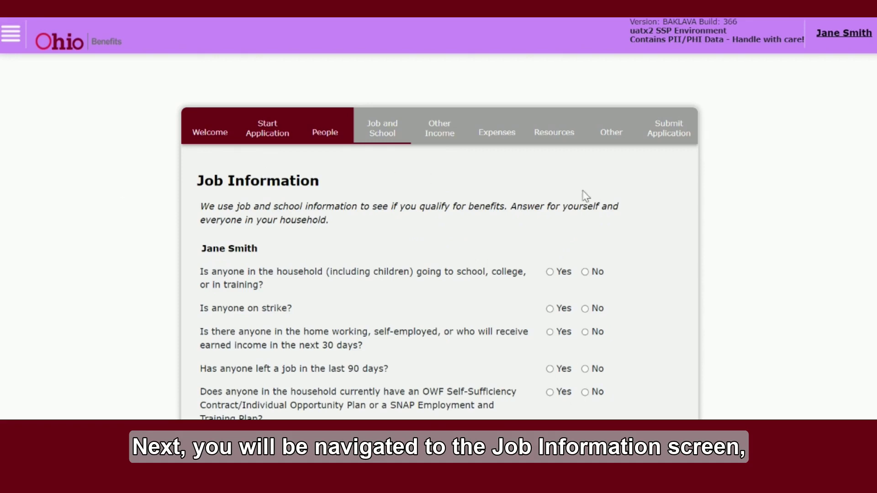
scroll(619, 207, down, 2)
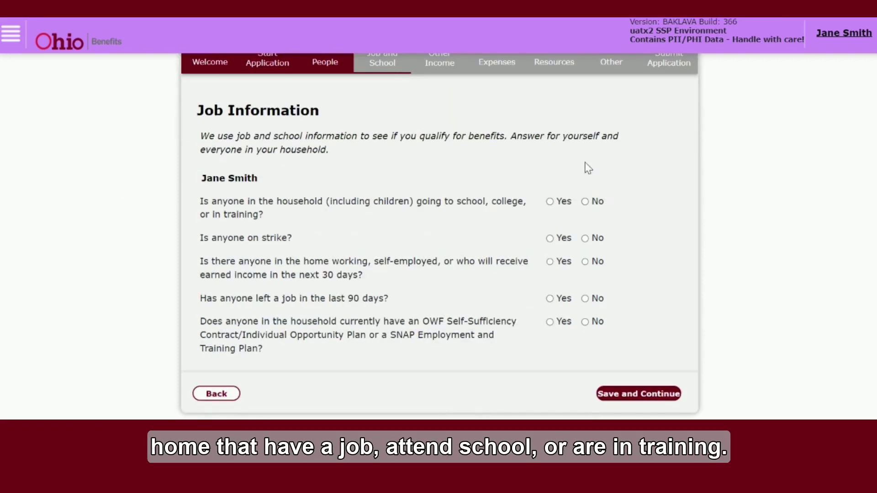
click(584, 203)
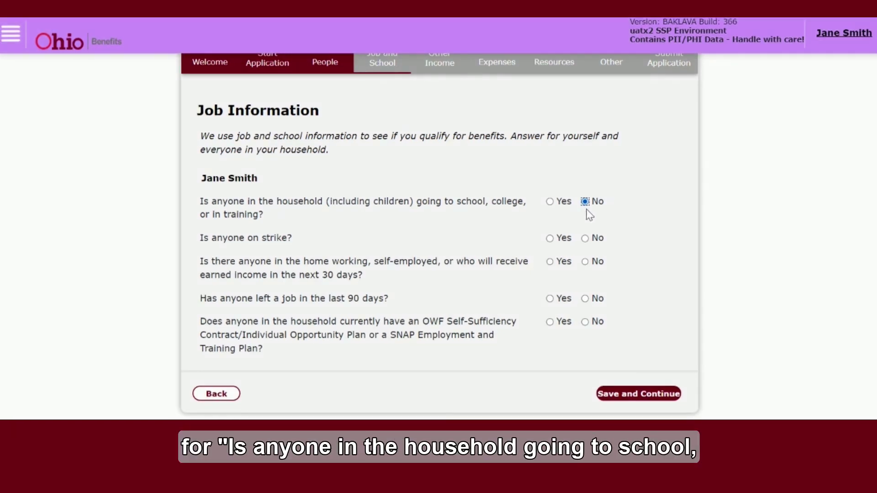
click(585, 238)
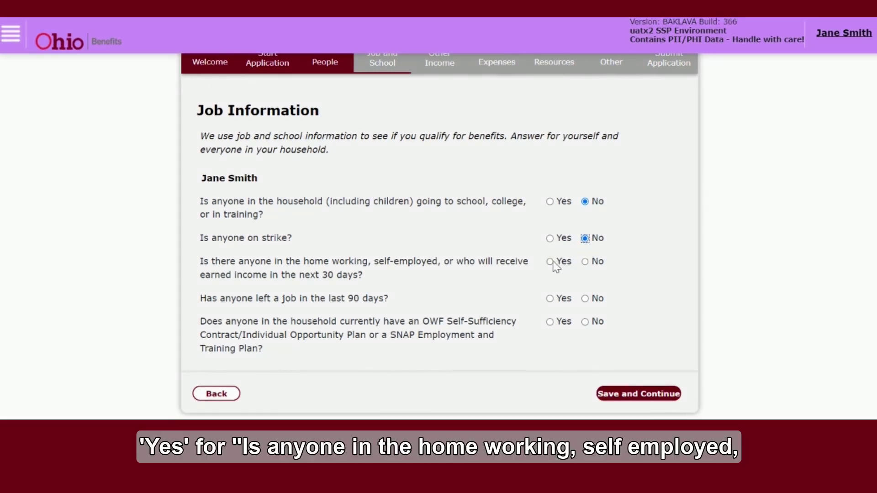
click(551, 263)
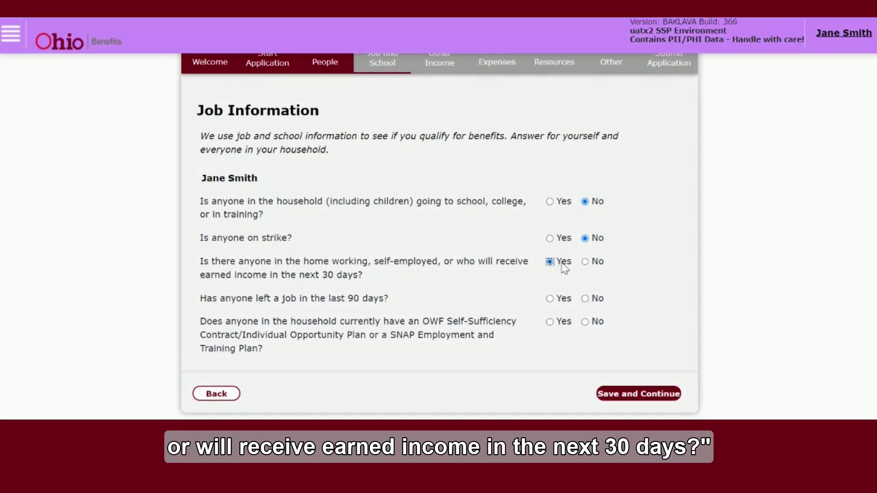
click(586, 299)
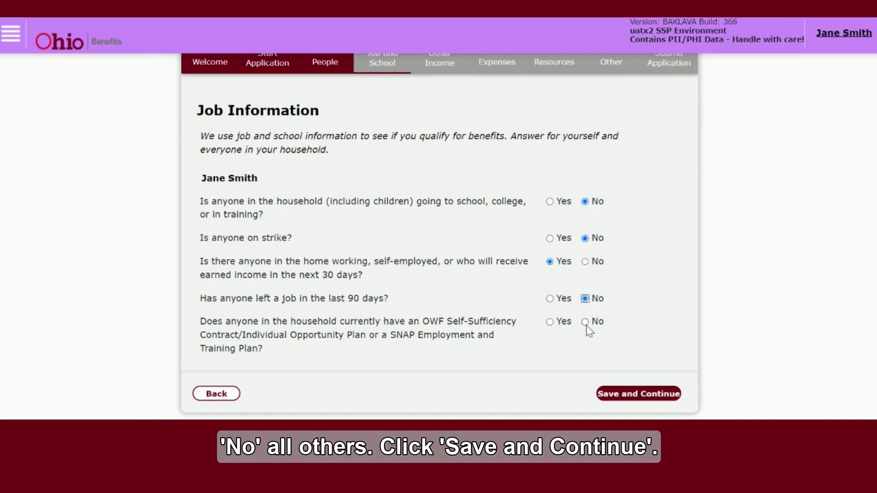
click(585, 322)
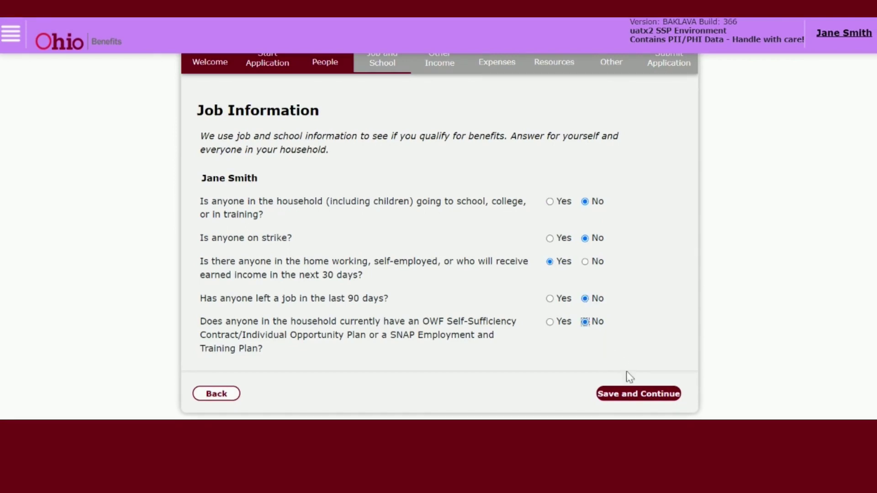
click(633, 398)
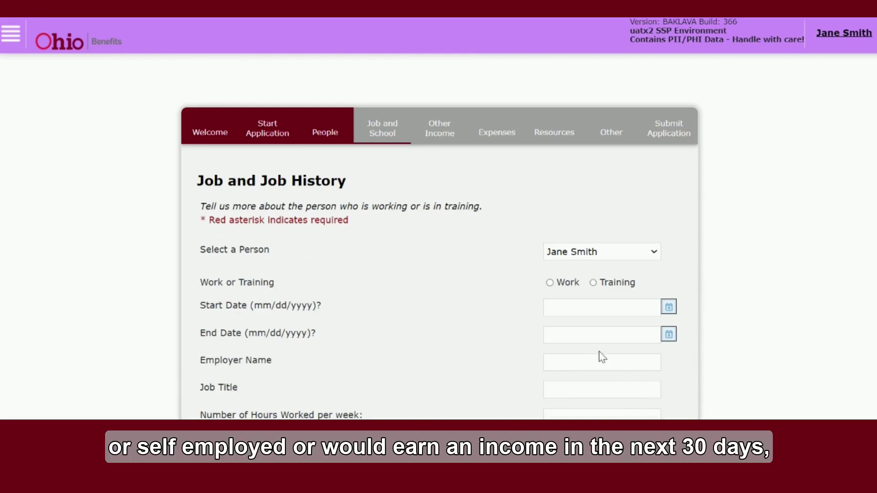
Step: Record a Work entry starting 01/01/2021, not self-employed, with employer Walmart and 40 weekly hours
scroll(595, 350, down, 2)
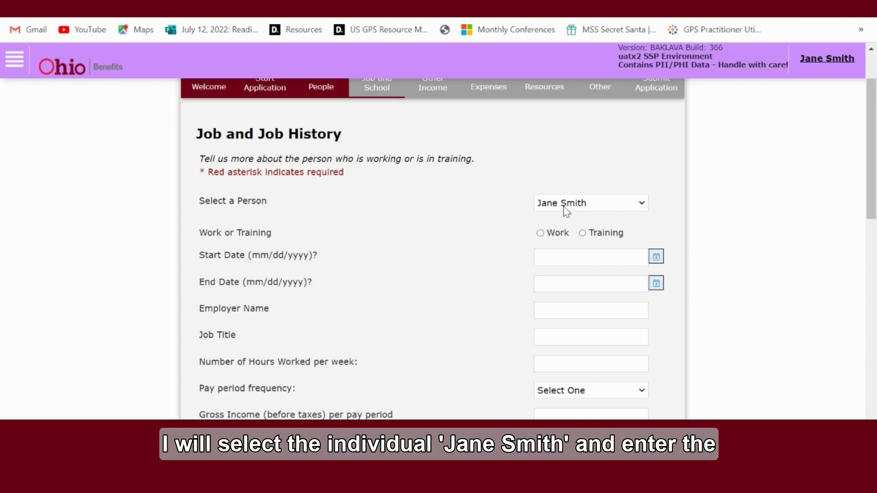
click(540, 233)
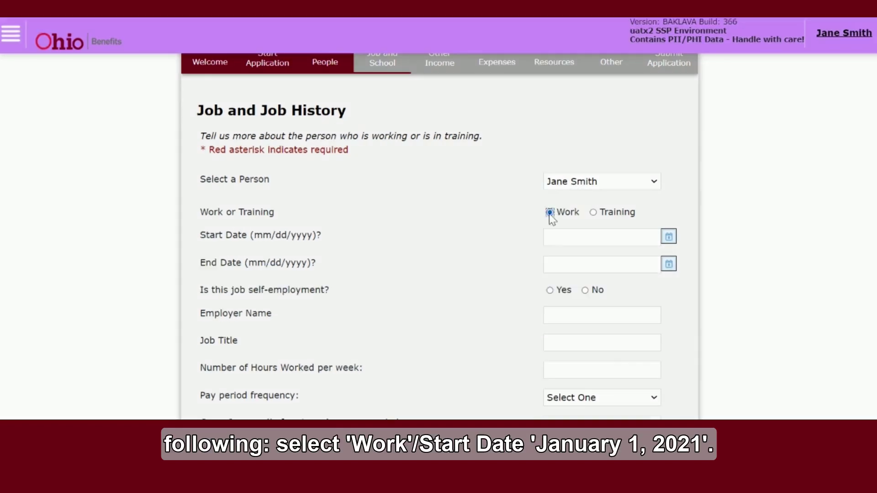
click(576, 232)
text(01/01)
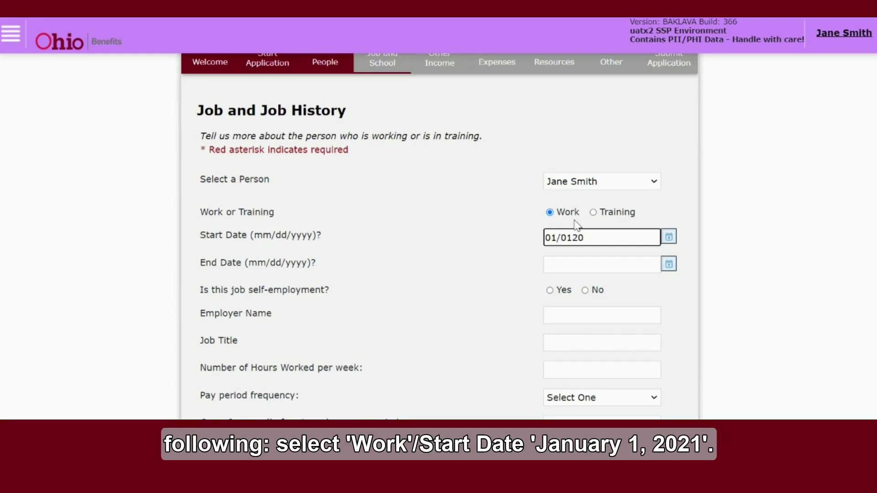
text(/2021)
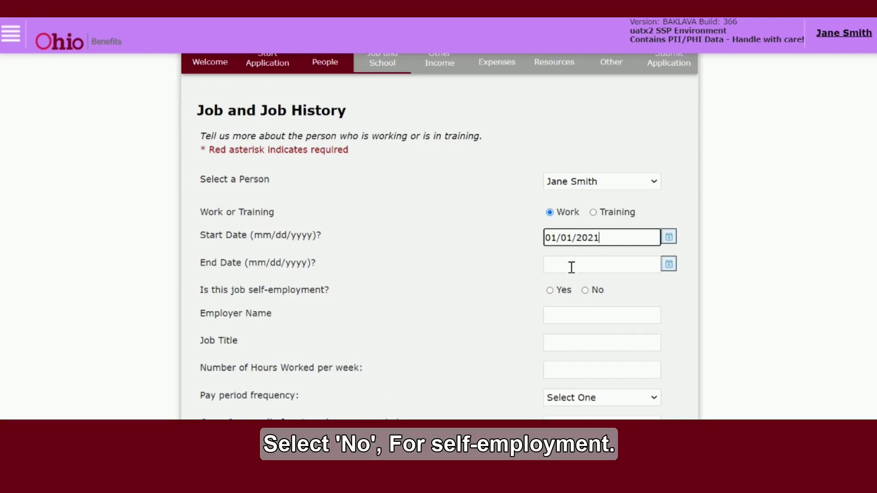
click(585, 290)
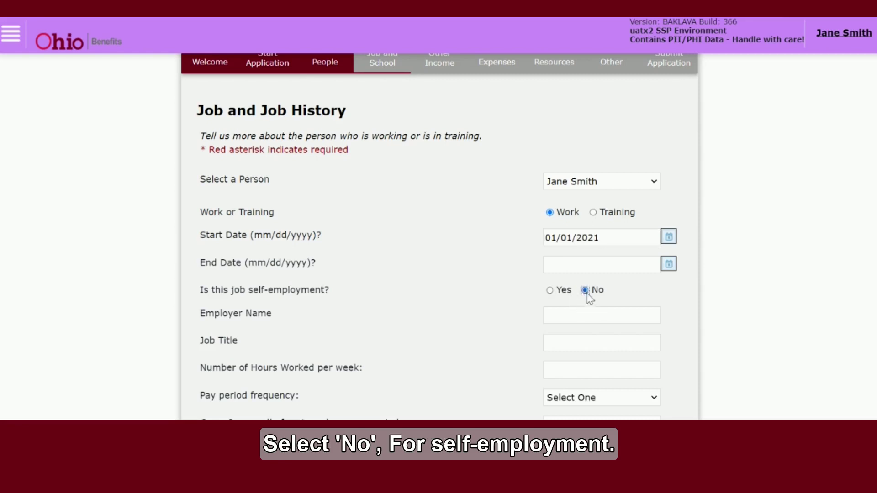
scroll(590, 311, down, 2)
click(594, 244)
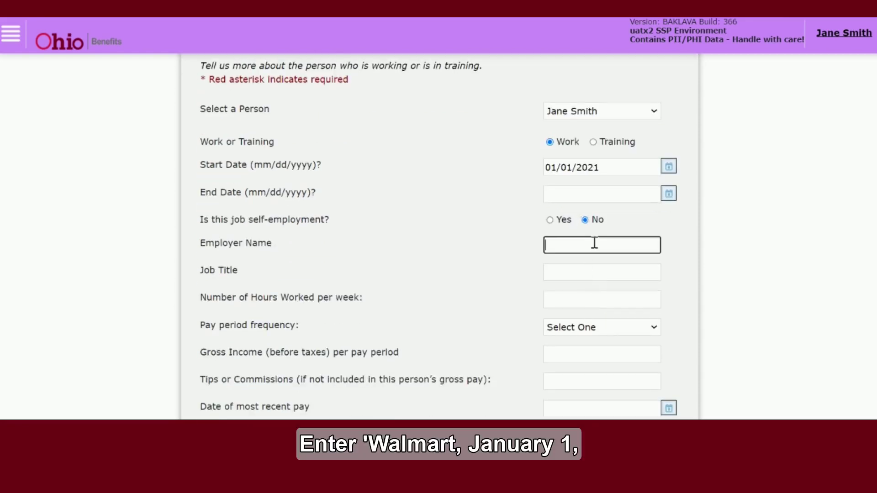
text(Walmart)
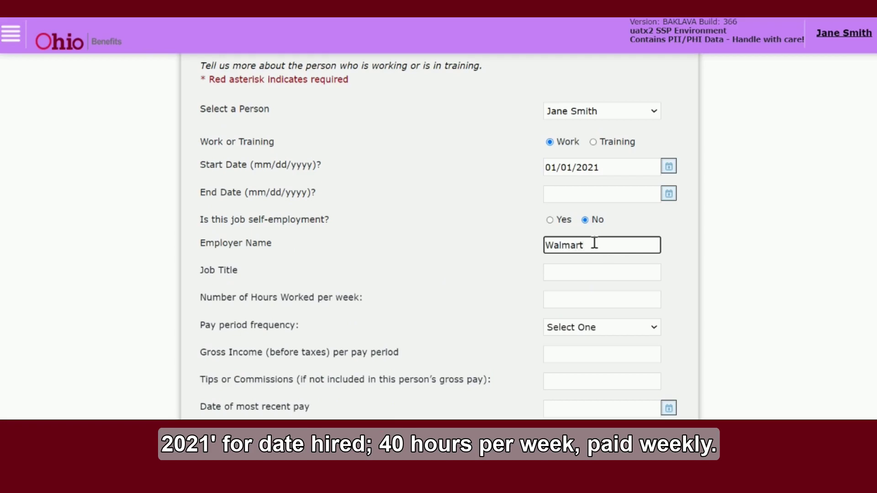
click(575, 304)
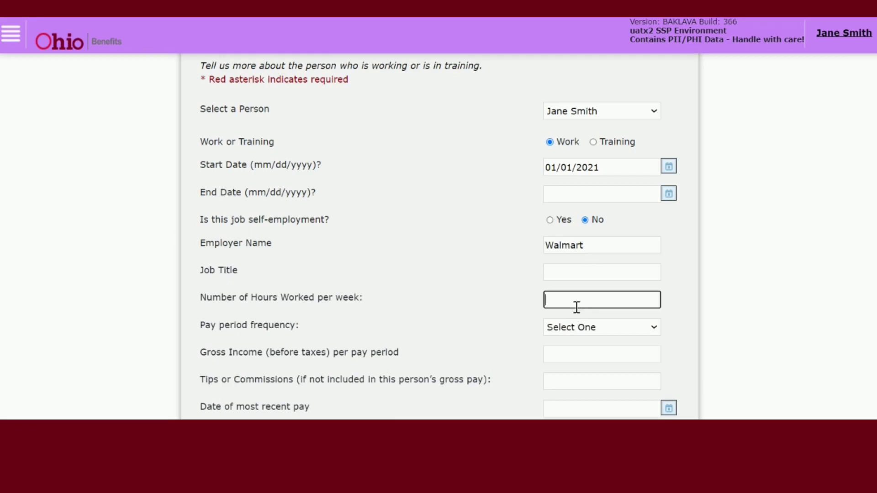
Step: Set pay frequency to Weekly, answer No to overnight work, and save the job and its summary
scroll(639, 236, down, 2)
click(625, 261)
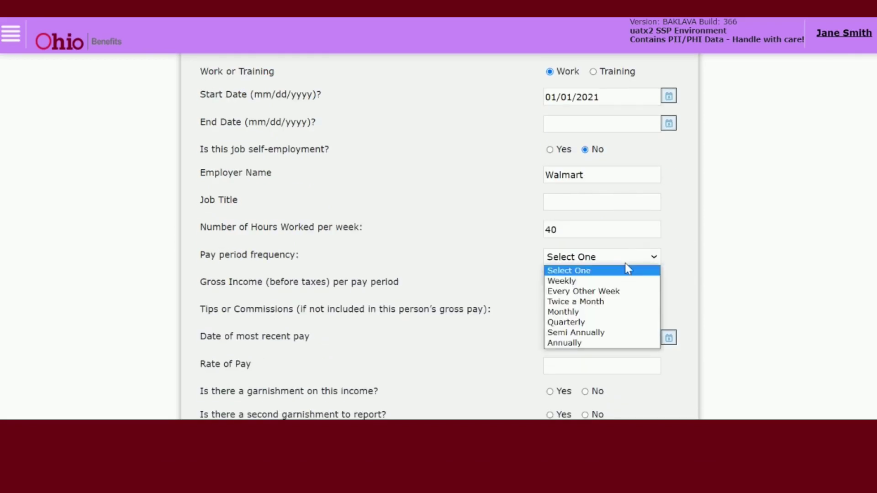
click(622, 282)
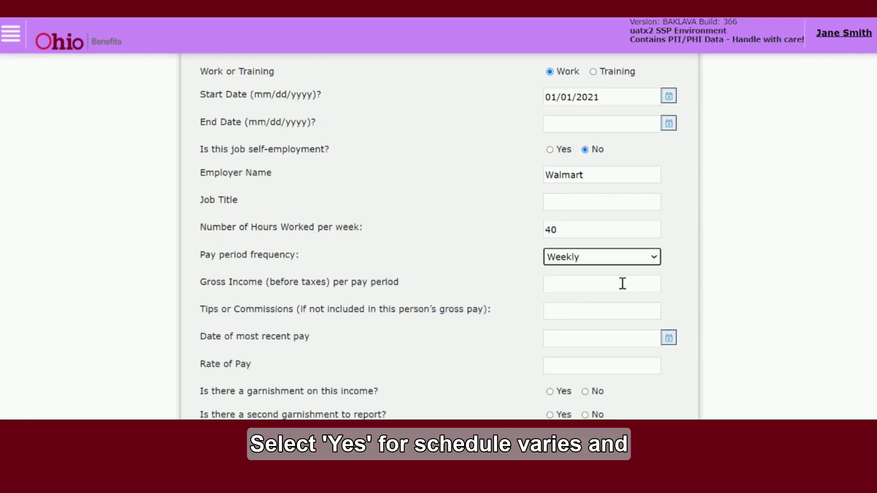
scroll(481, 198, down, 3)
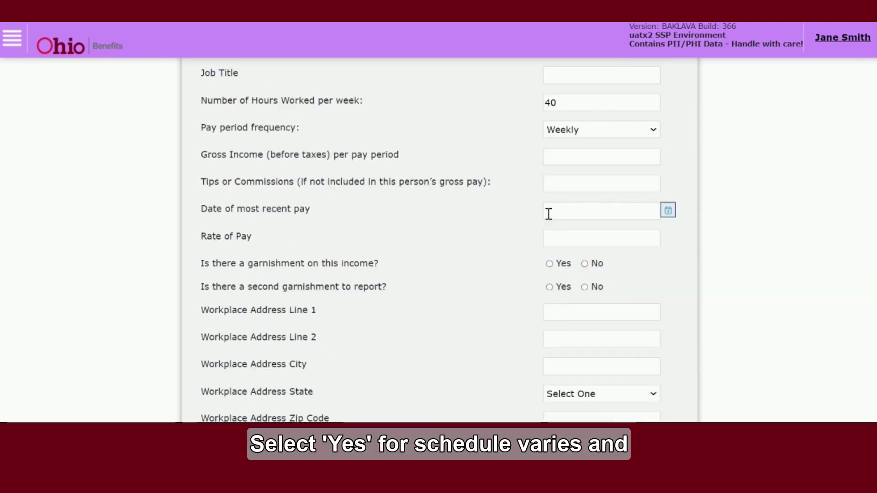
scroll(548, 214, down, 3)
scroll(549, 215, down, 2)
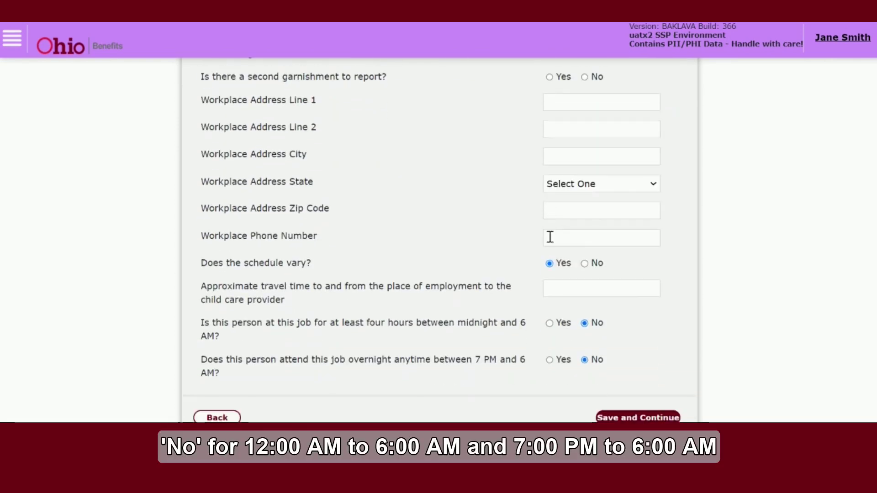
scroll(553, 260, down, 3)
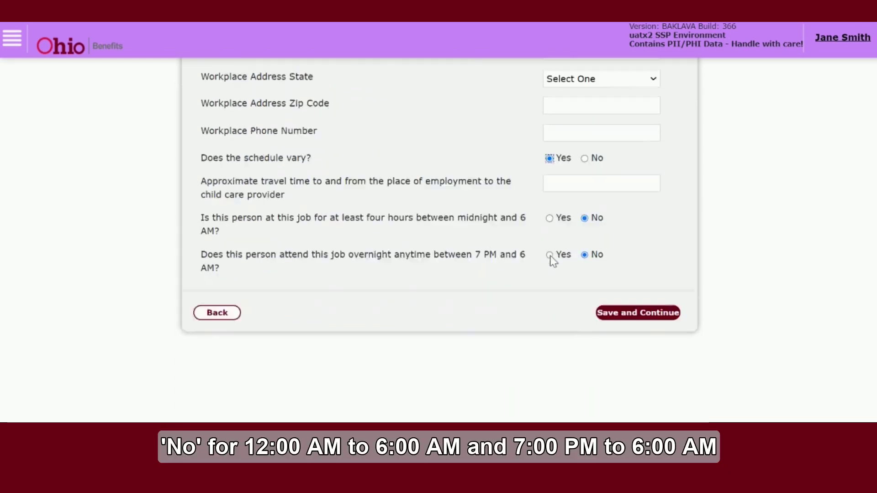
click(583, 182)
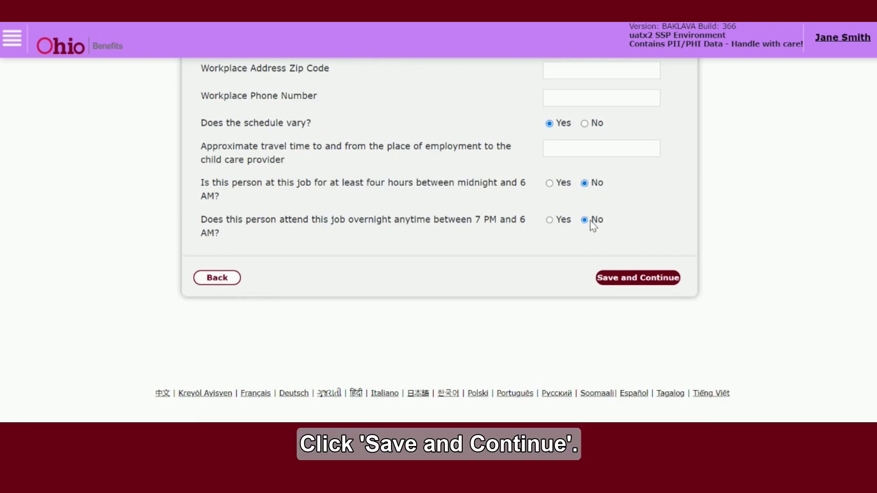
click(648, 279)
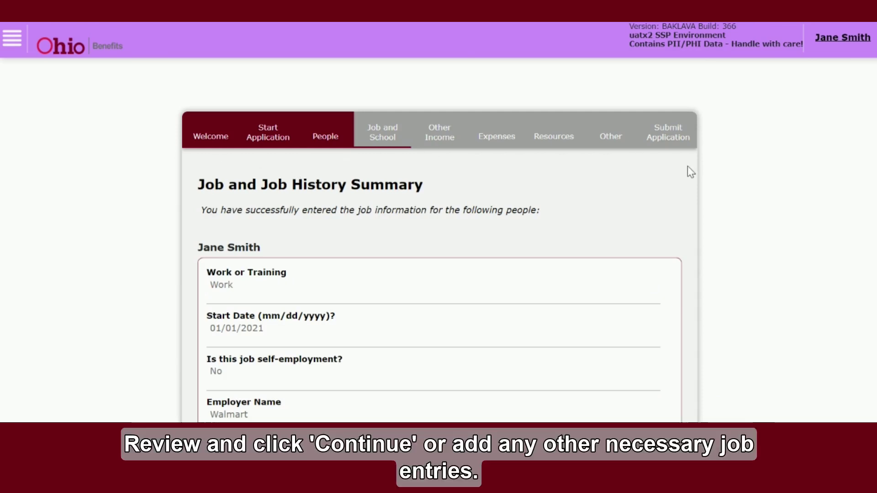
scroll(689, 169, down, 3)
scroll(689, 172, down, 7)
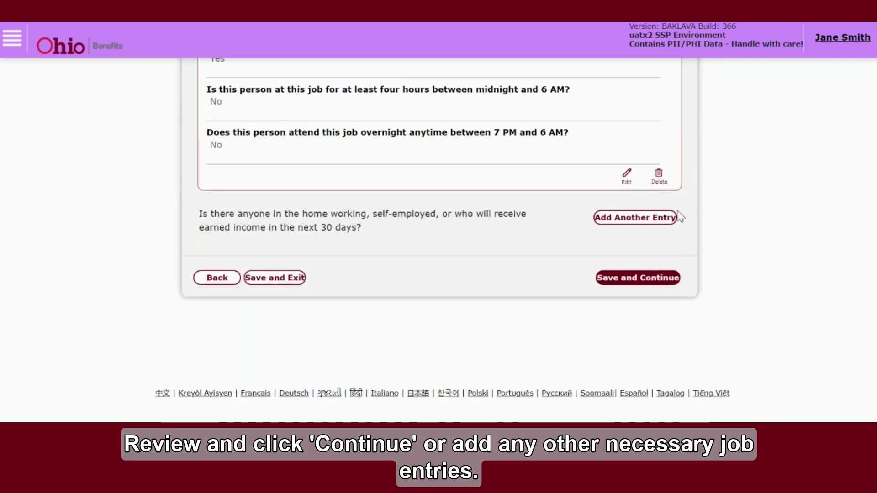
click(644, 281)
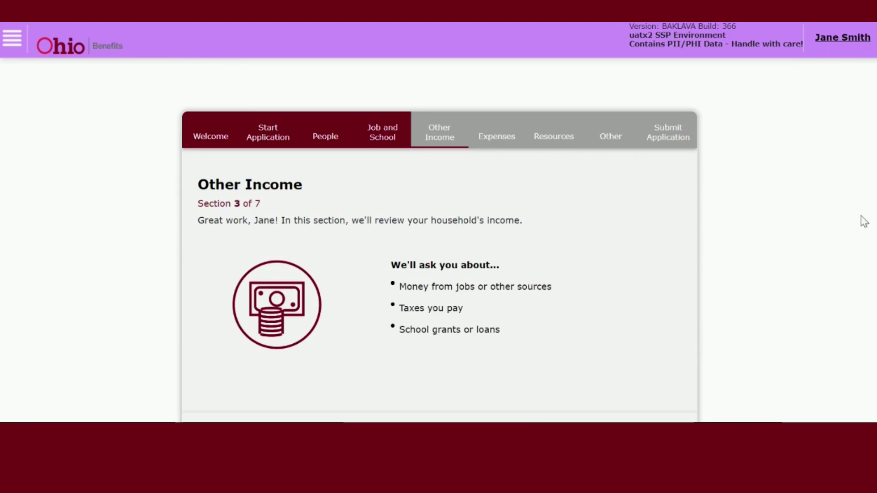
Step: Answer No to every other-income question, including grants, workers' compensation, settlements and free housing, and save
scroll(861, 223, down, 2)
click(652, 364)
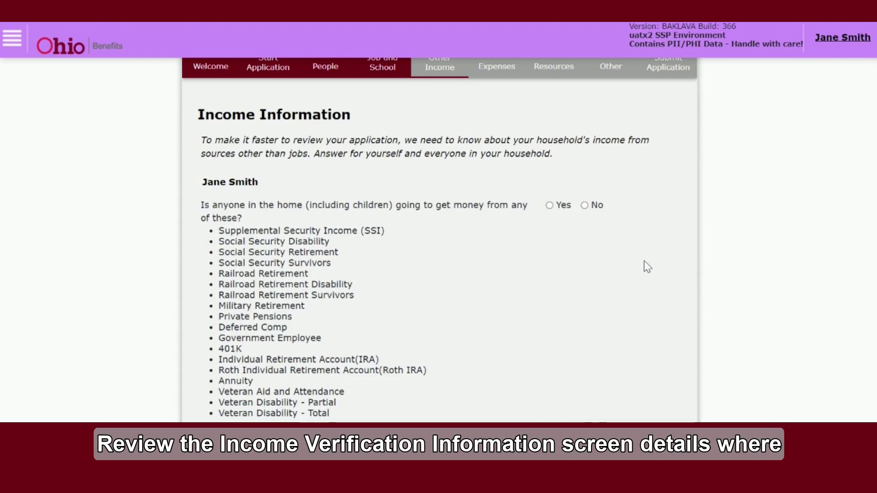
click(585, 205)
scroll(589, 228, down, 6)
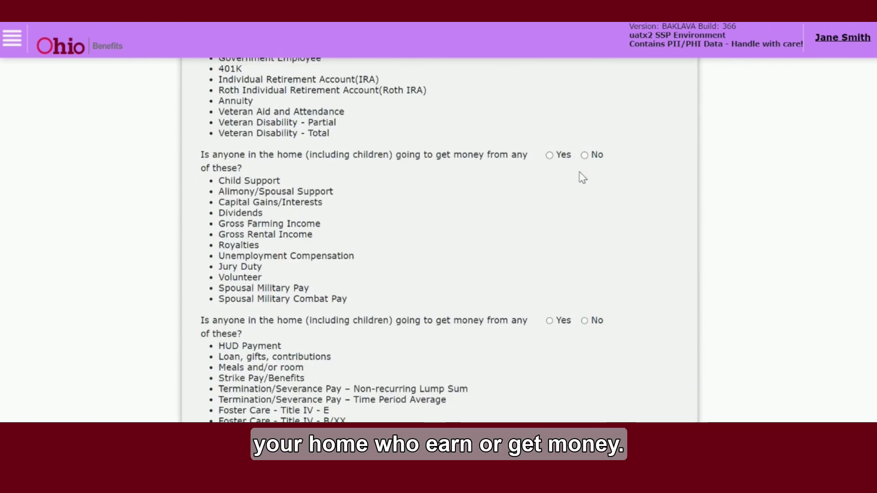
scroll(585, 162, down, 3)
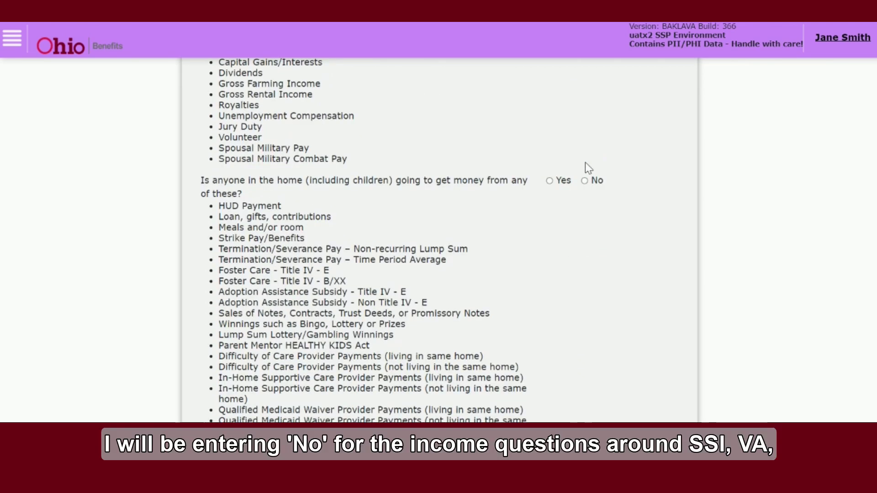
scroll(586, 180, down, 8)
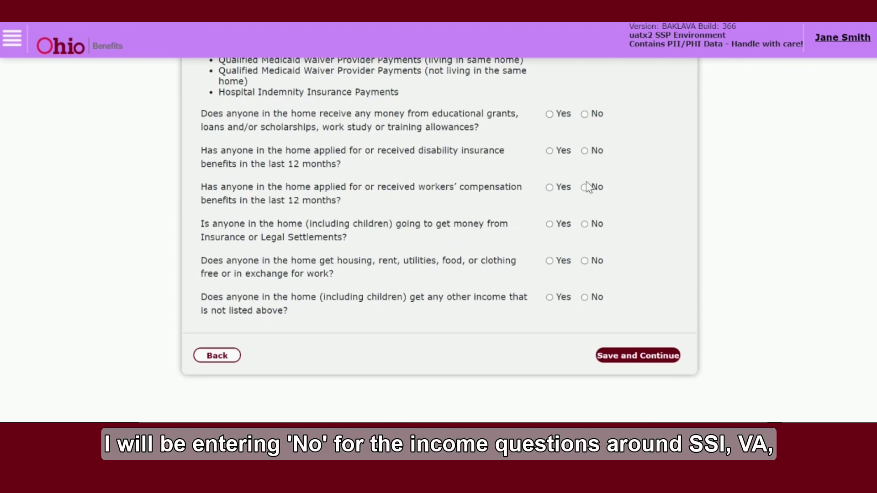
click(585, 114)
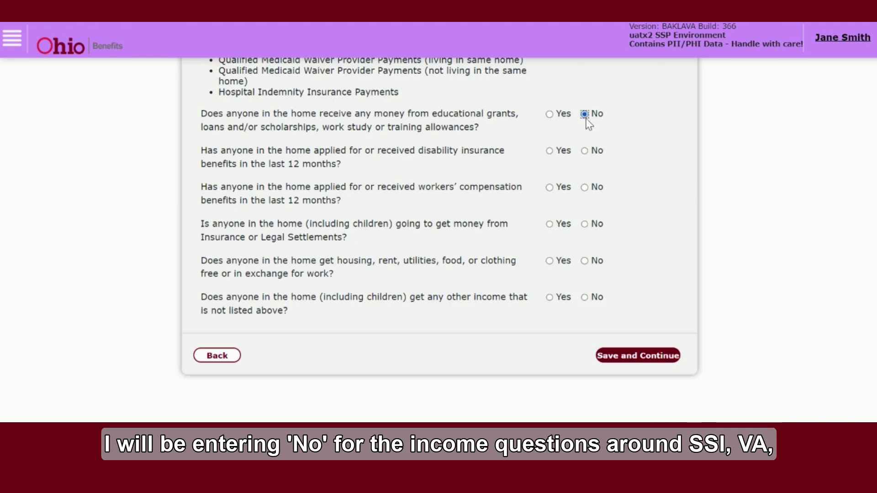
click(585, 187)
click(585, 225)
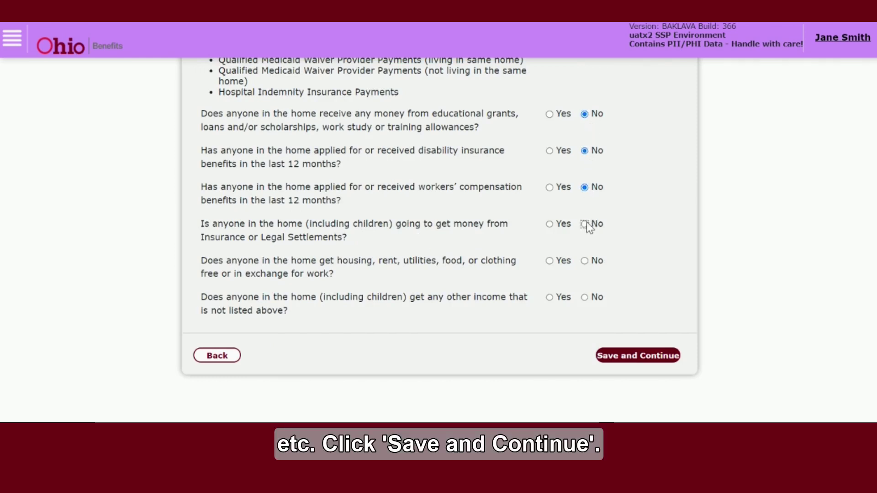
click(585, 260)
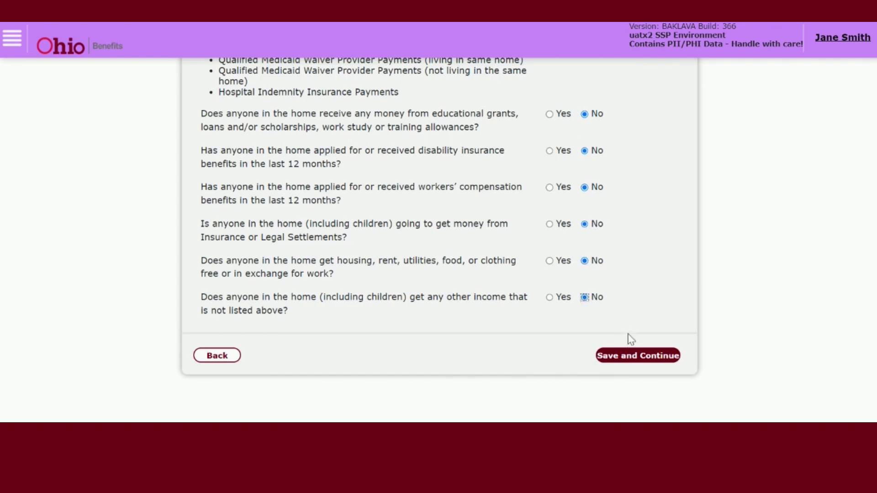
click(632, 358)
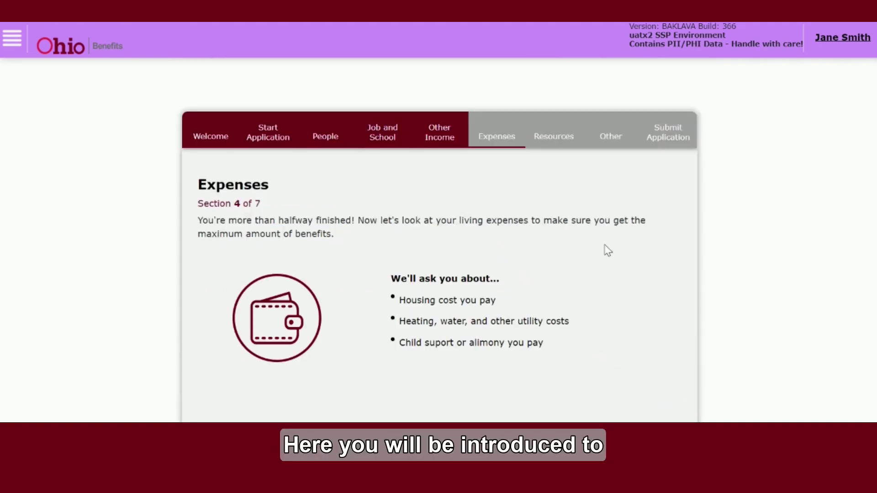
Step: Answer No to childcare, medical, child support and utilities expenses, and save
scroll(606, 251, down, 2)
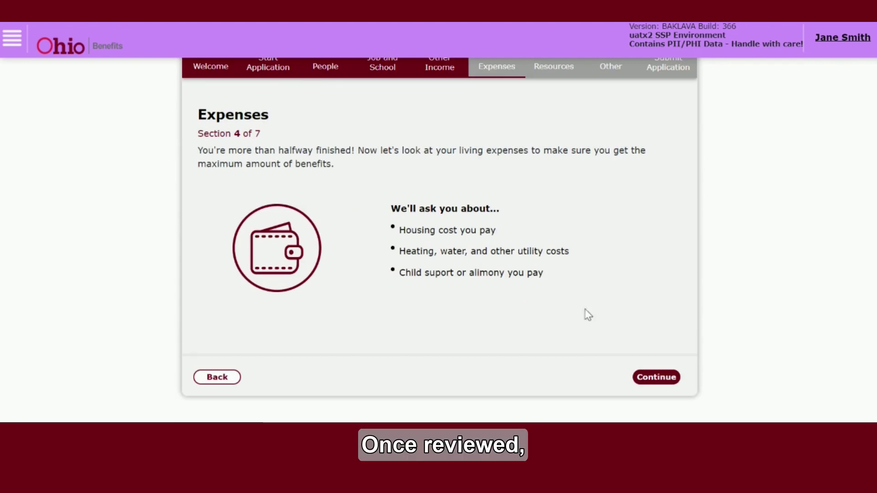
click(656, 378)
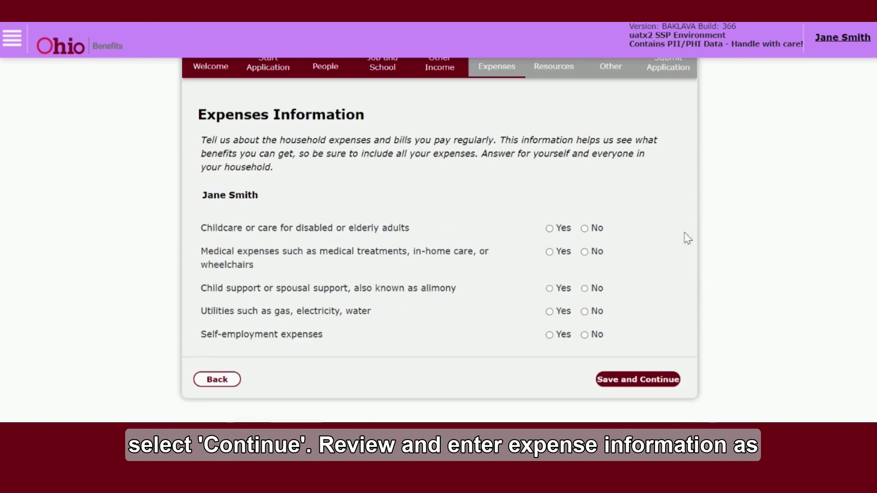
click(583, 229)
click(586, 252)
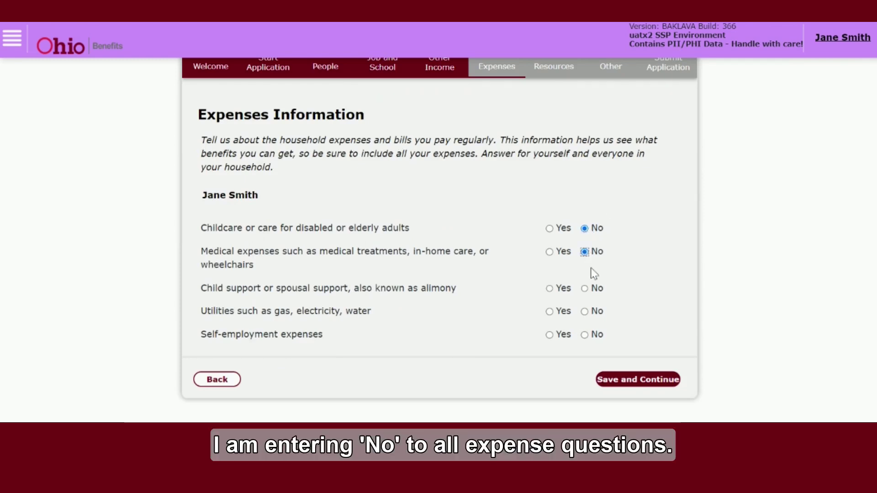
click(585, 289)
click(585, 311)
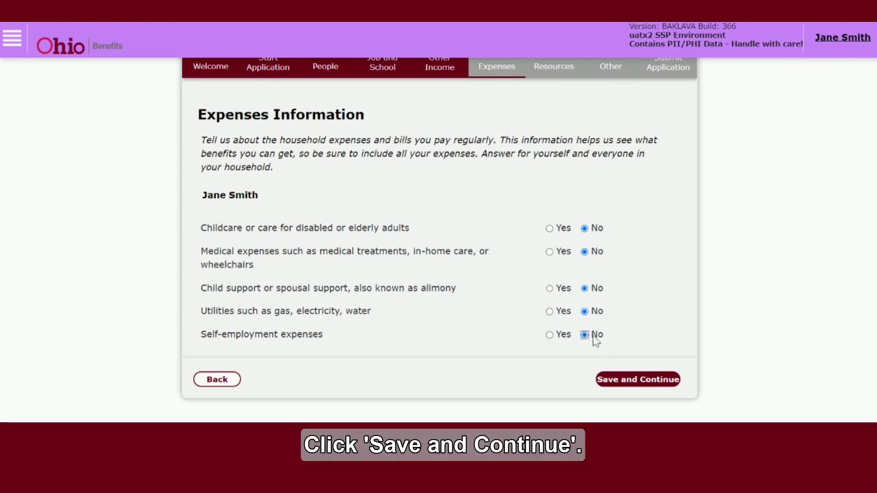
click(630, 380)
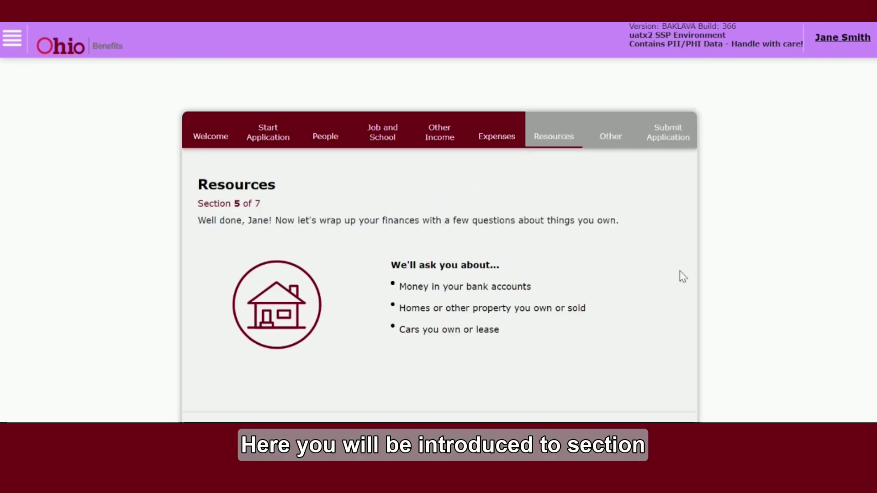
Step: Start the Resources questions and answer No to liquid resources and real estate
scroll(688, 275, down, 2)
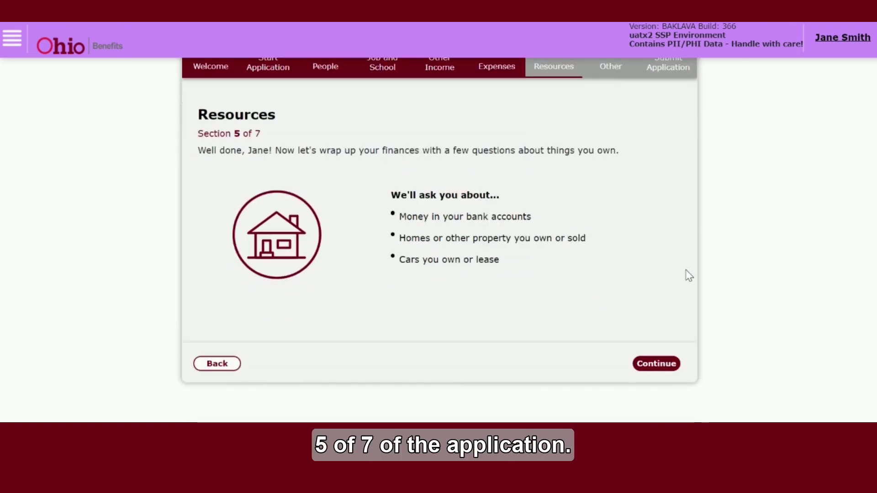
click(656, 363)
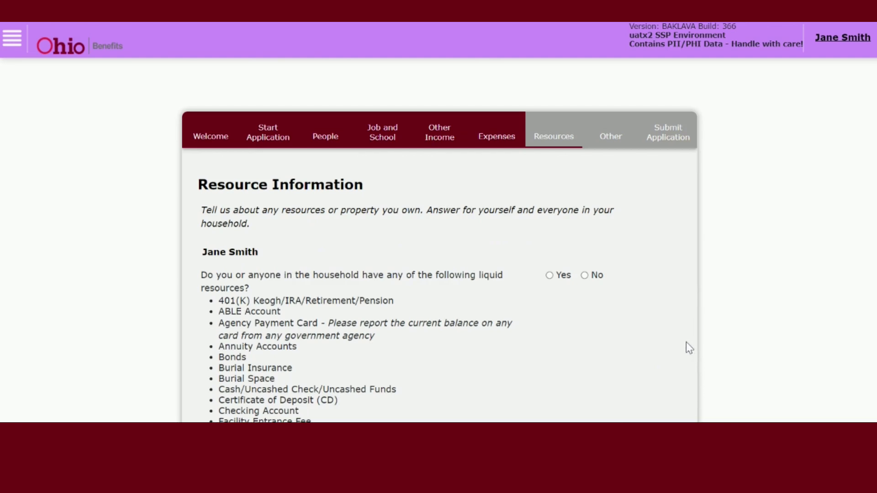
scroll(686, 338, down, 2)
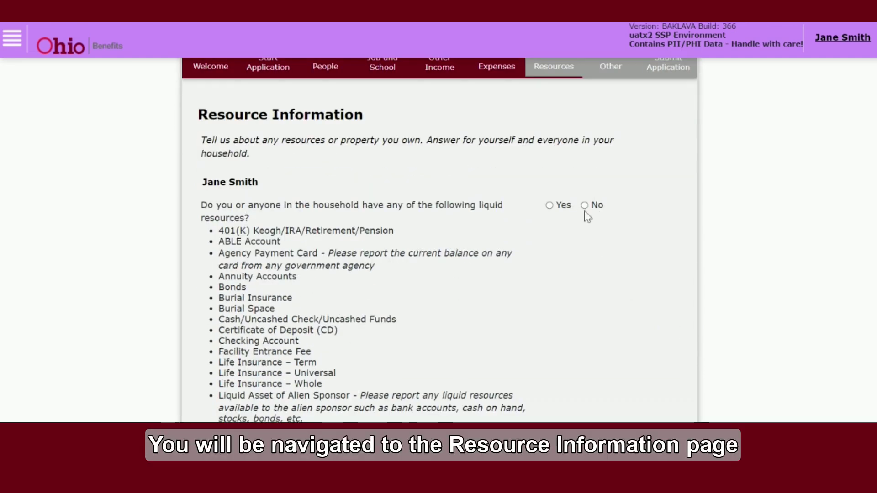
click(587, 207)
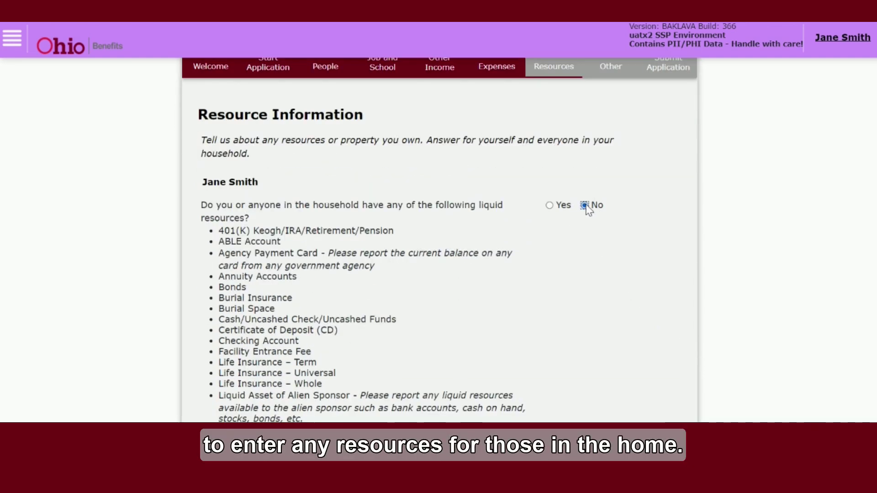
scroll(588, 210, down, 2)
scroll(589, 210, down, 6)
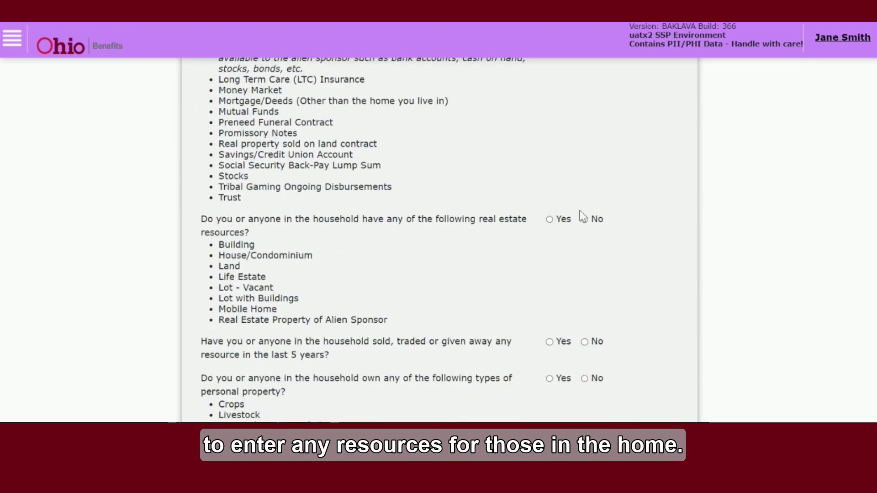
click(585, 220)
Step: Answer No to personal property, motor vehicle and over-a-million-dollar assets, then save
scroll(587, 223, down, 3)
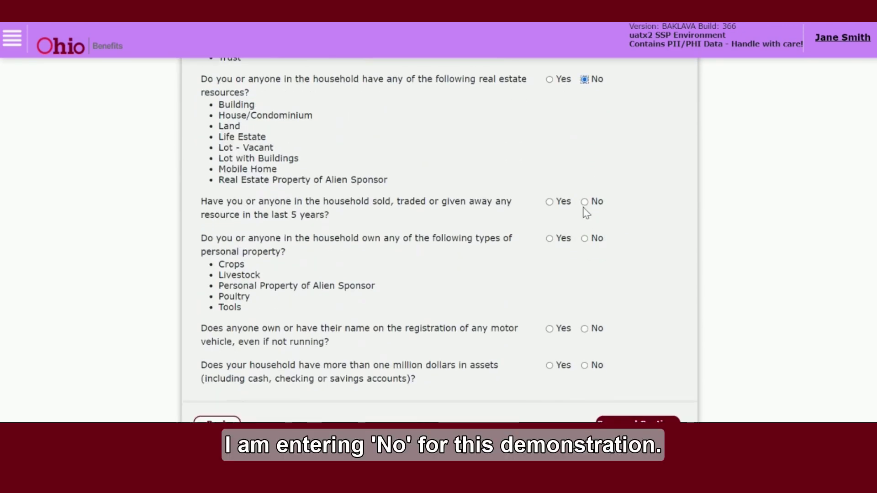
click(584, 238)
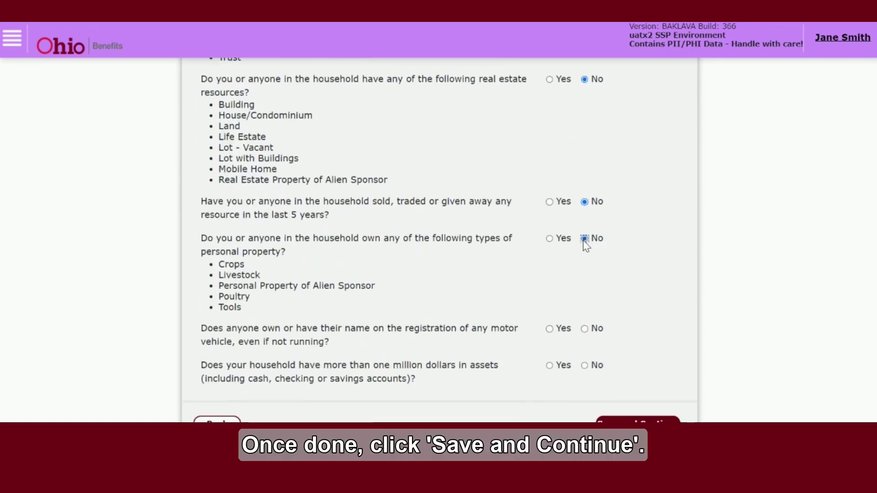
click(585, 329)
click(584, 365)
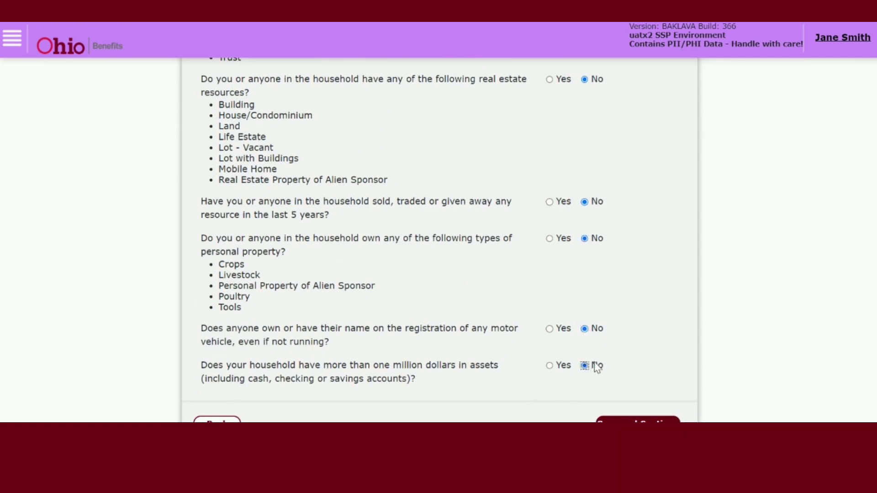
scroll(594, 361, down, 3)
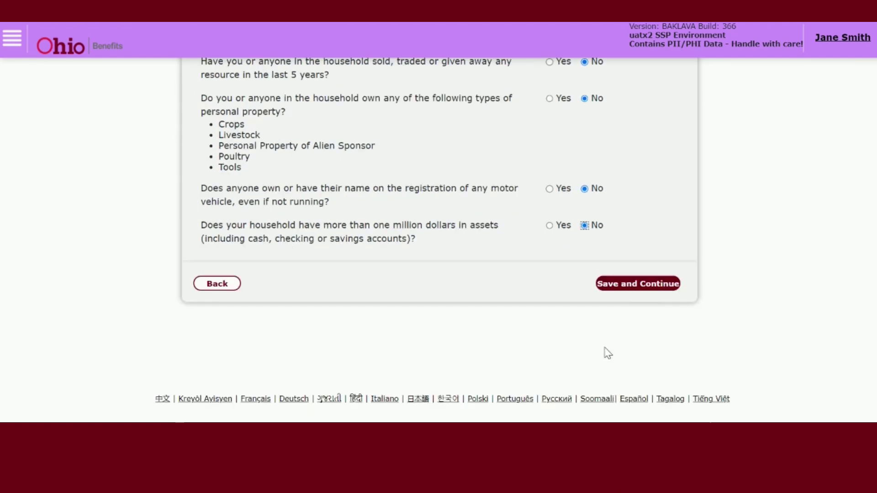
click(646, 285)
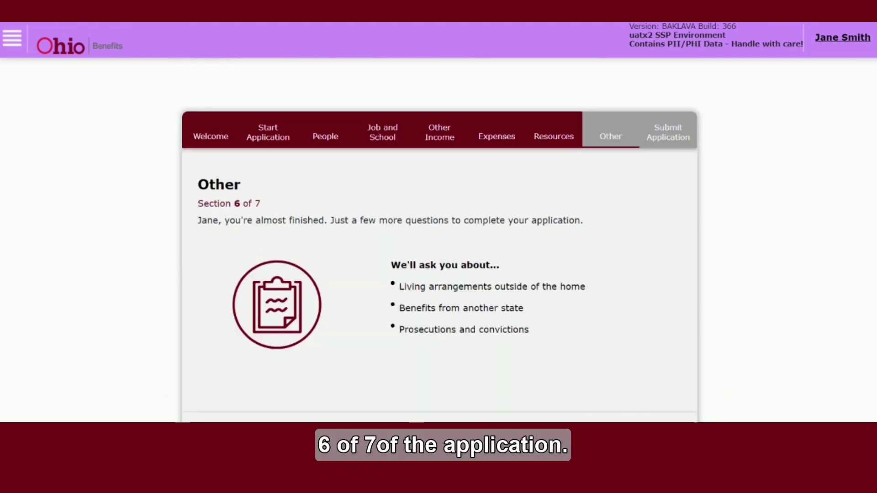
Step: Record the applicant as the daughter's Parent (biological/adoptive) since 01/01/2016 and save
scroll(785, 228, down, 2)
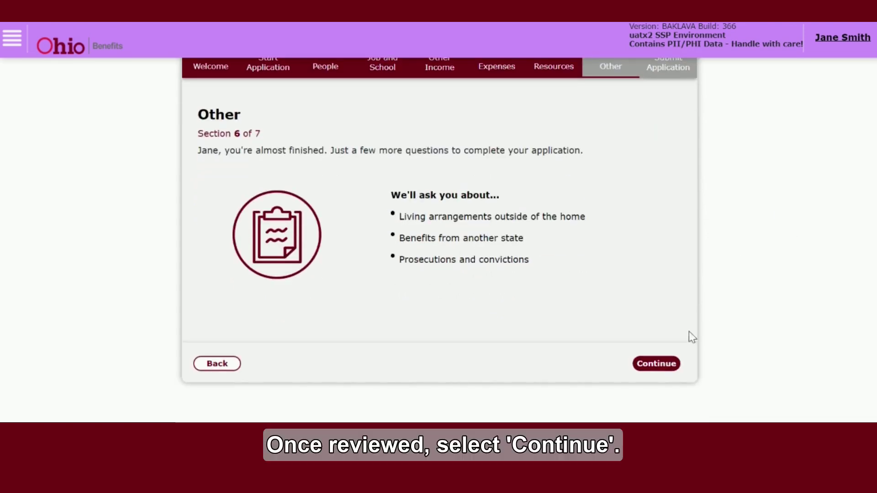
click(666, 371)
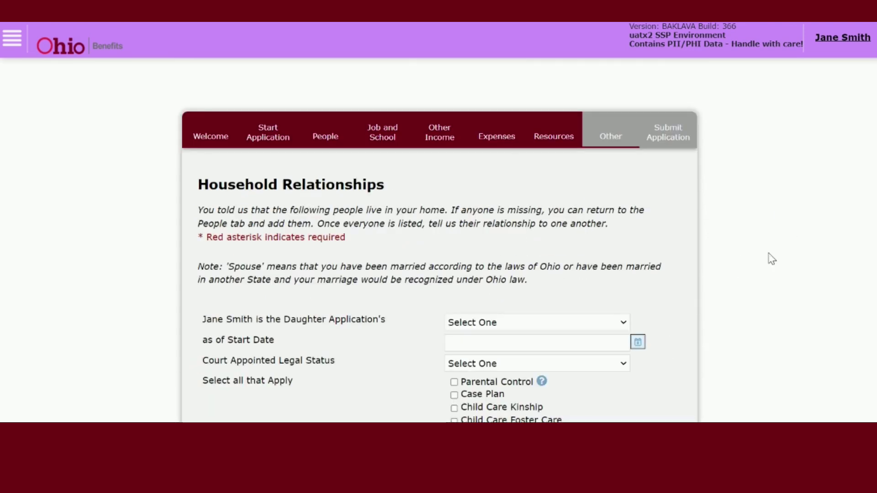
scroll(733, 236, down, 2)
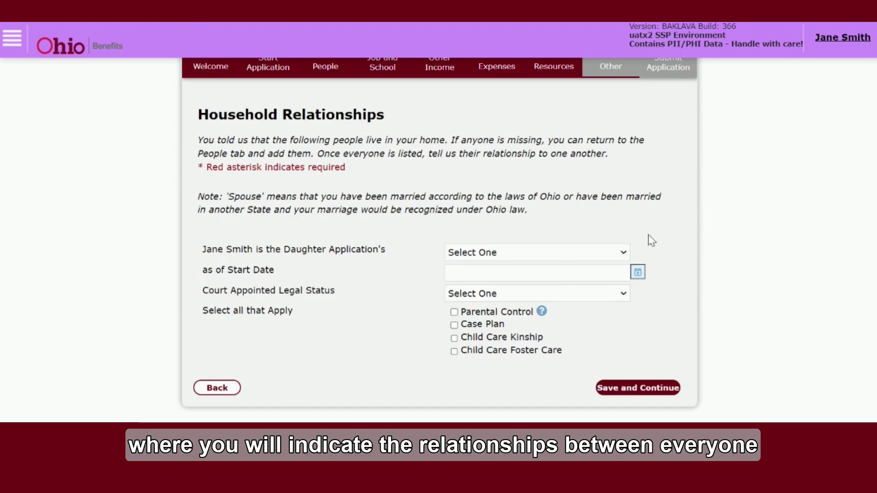
click(627, 252)
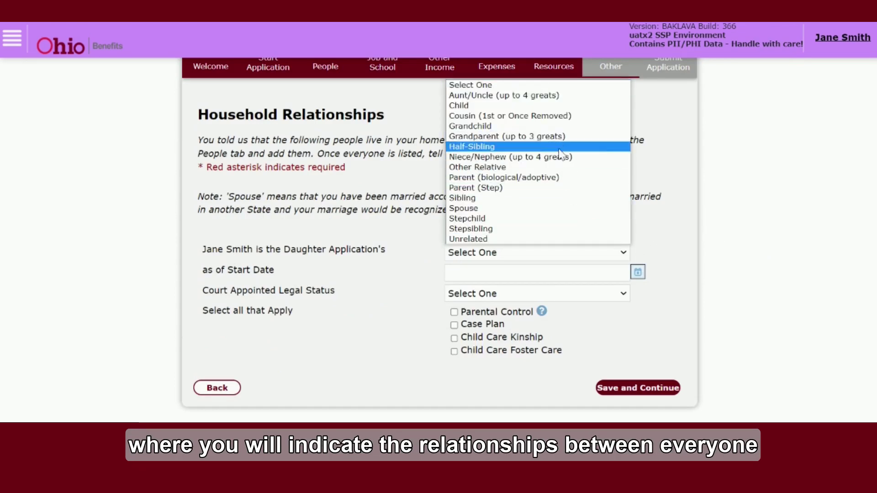
click(560, 178)
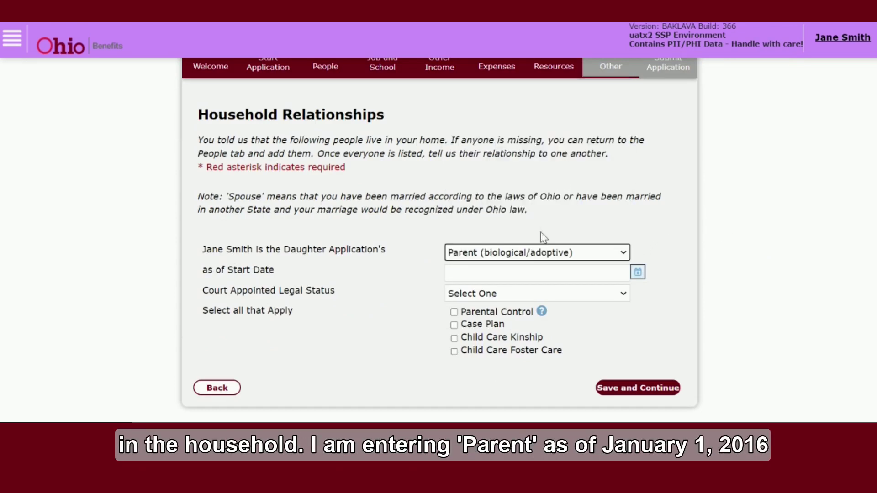
click(534, 270)
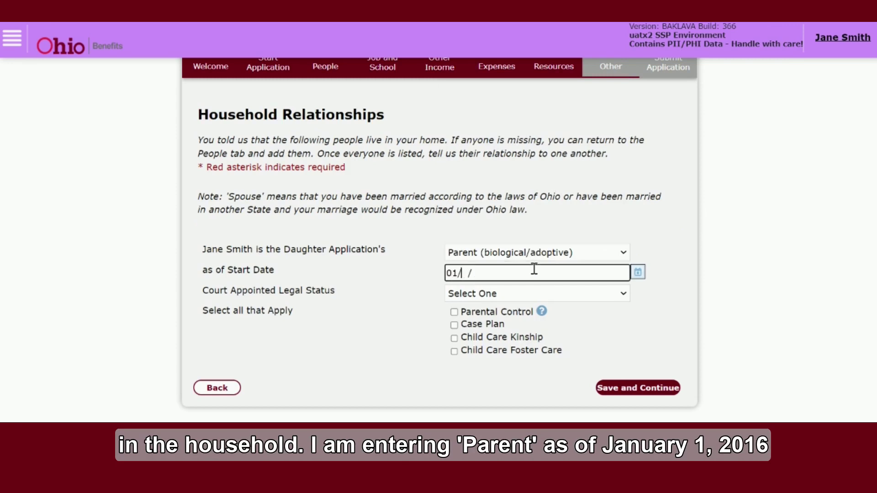
text(01/01/2016)
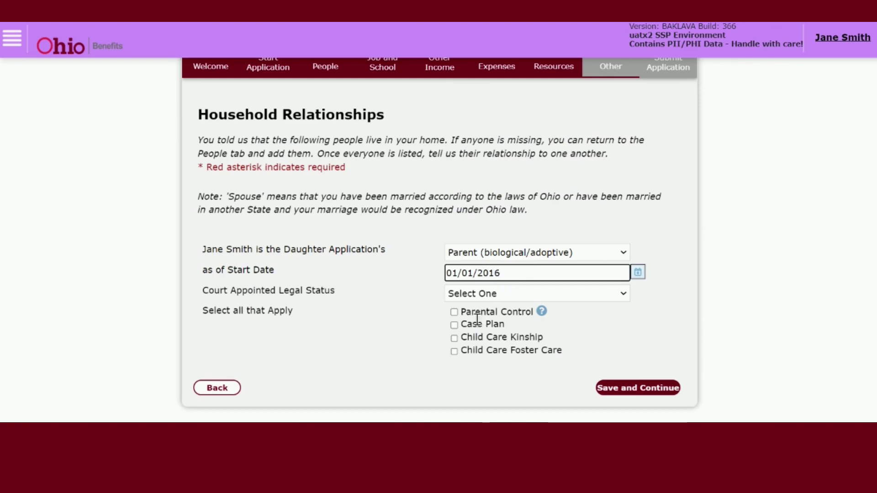
click(623, 388)
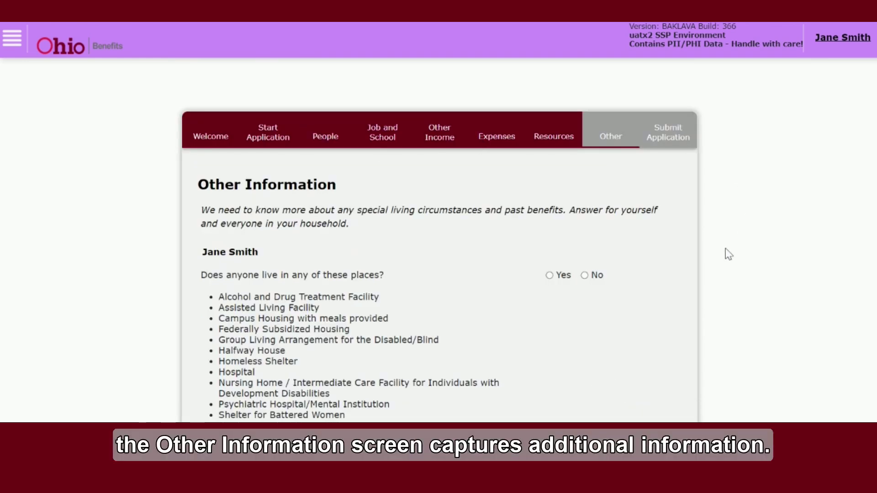
Step: Answer No to living in listed facilities, stopped Cash Assistance/SNAP, child care overpayment and incarceration
click(584, 275)
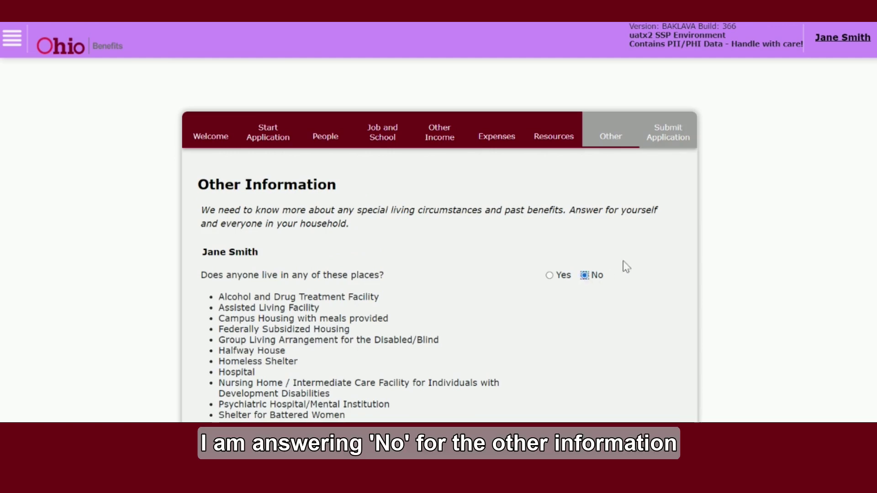
scroll(644, 258, down, 4)
scroll(644, 262, down, 2)
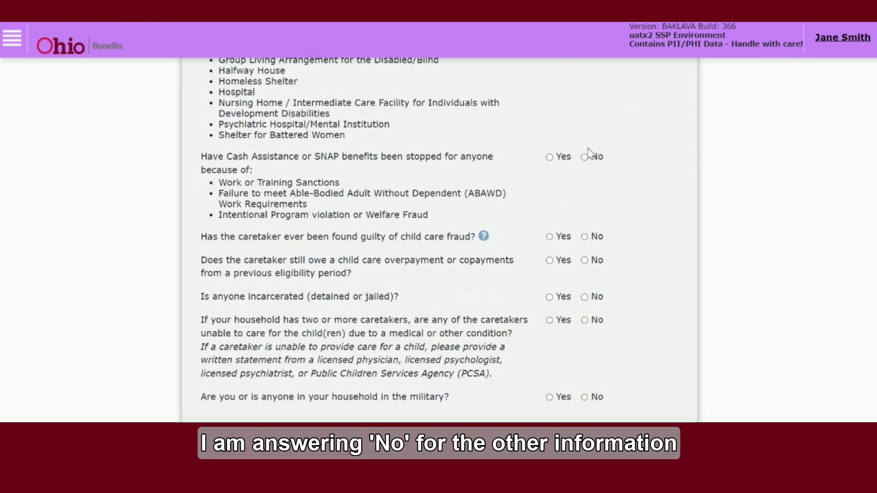
click(585, 157)
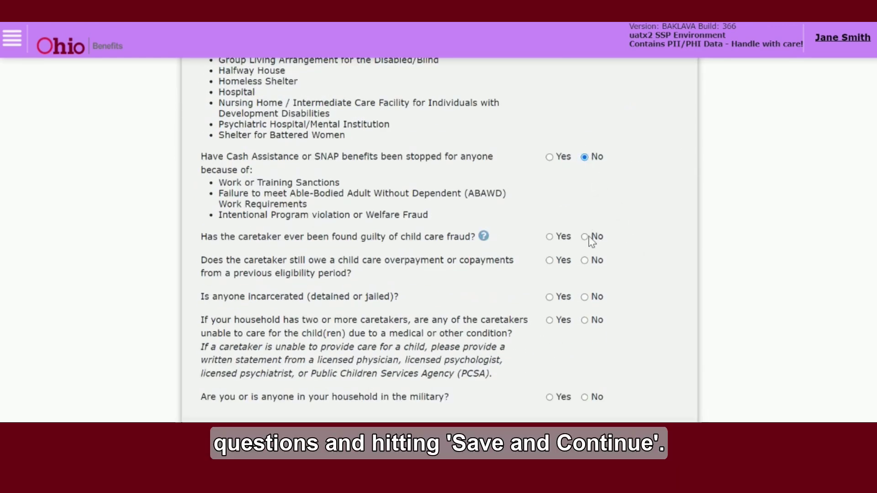
click(585, 260)
click(585, 297)
Step: Answer No to the household military and felony prosecution questions, saving both pages
scroll(586, 325, down, 2)
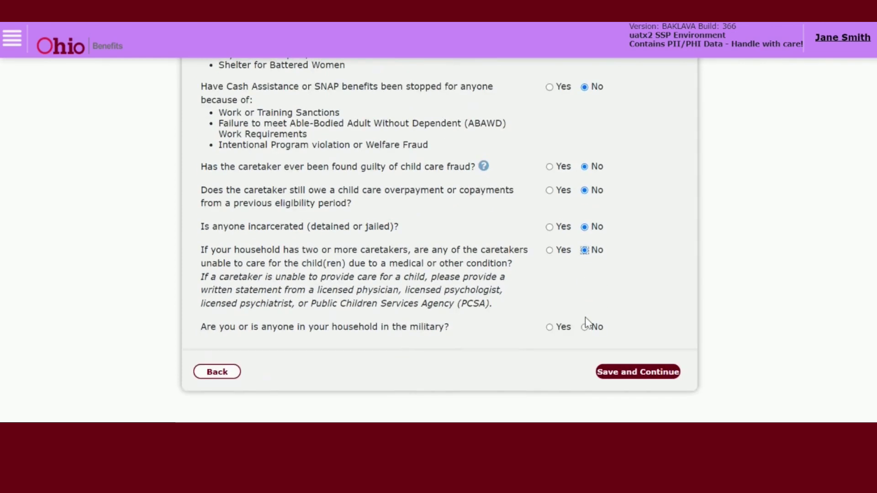
click(584, 327)
click(616, 371)
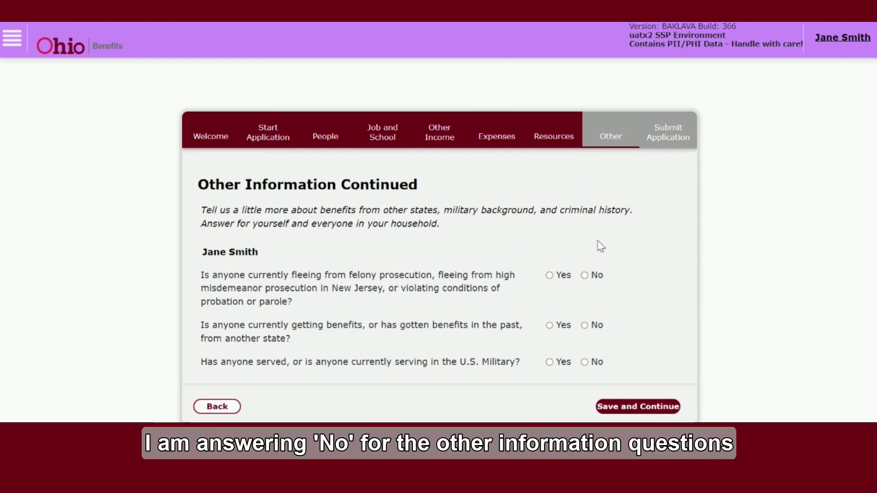
click(584, 275)
click(630, 406)
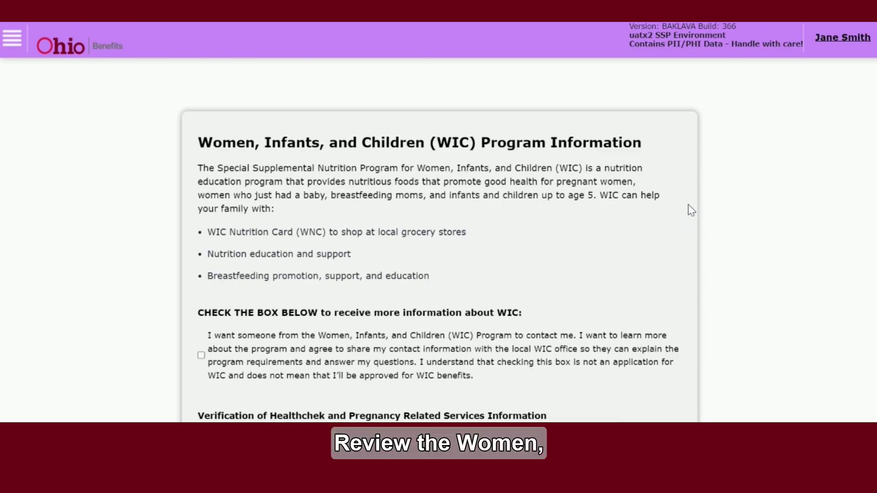
Step: Acknowledge reading the Healthchek information sheet and continue past the WIC page
scroll(699, 208, down, 1)
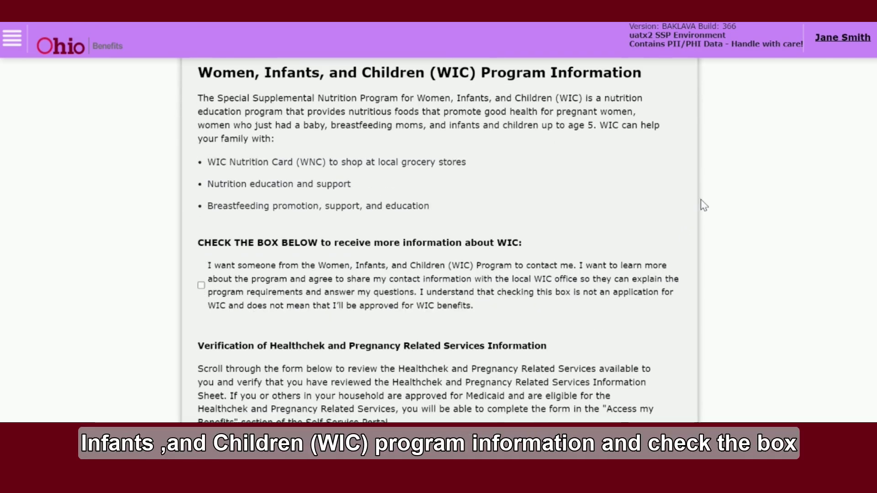
scroll(704, 205, down, 3)
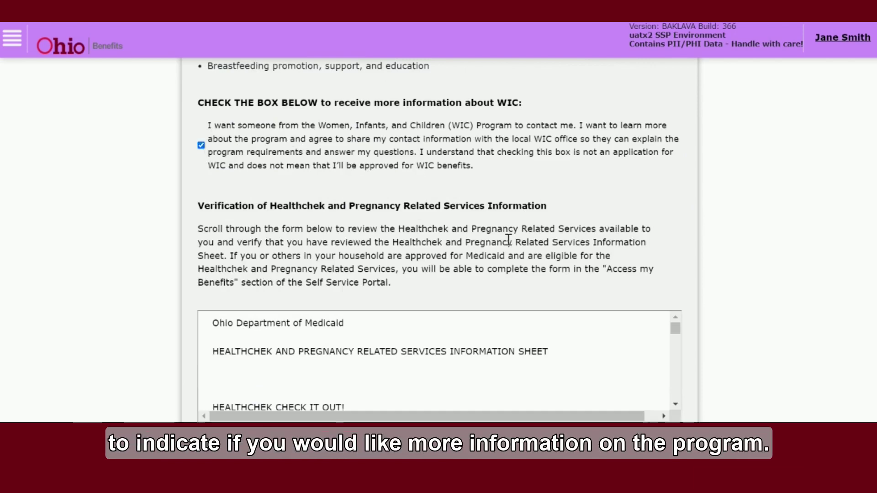
scroll(508, 240, down, 3)
scroll(505, 240, down, 5)
scroll(503, 239, down, 10)
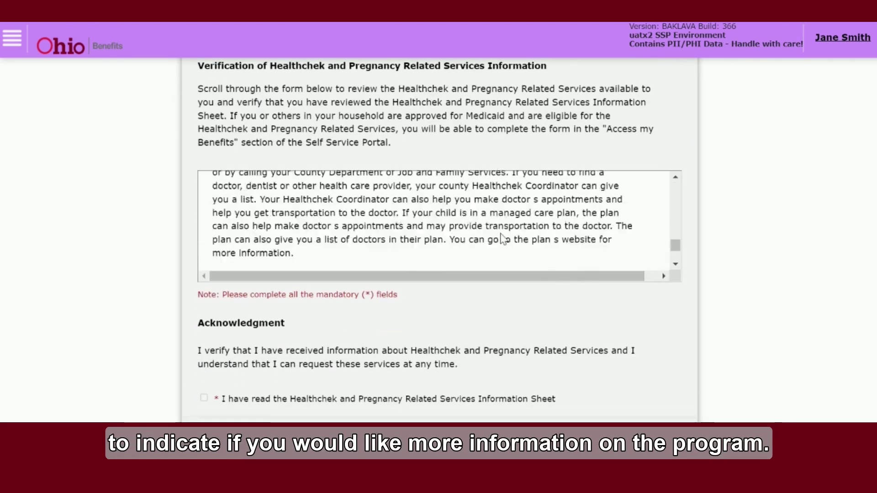
scroll(450, 309, down, 3)
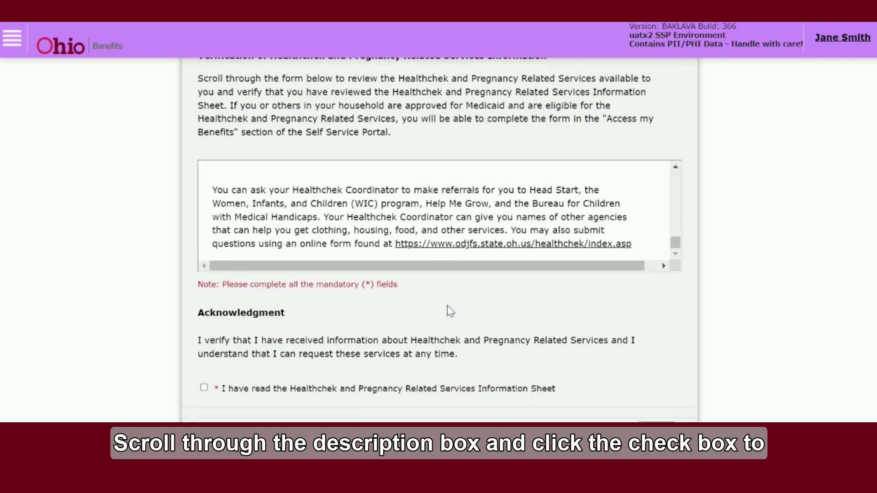
click(204, 258)
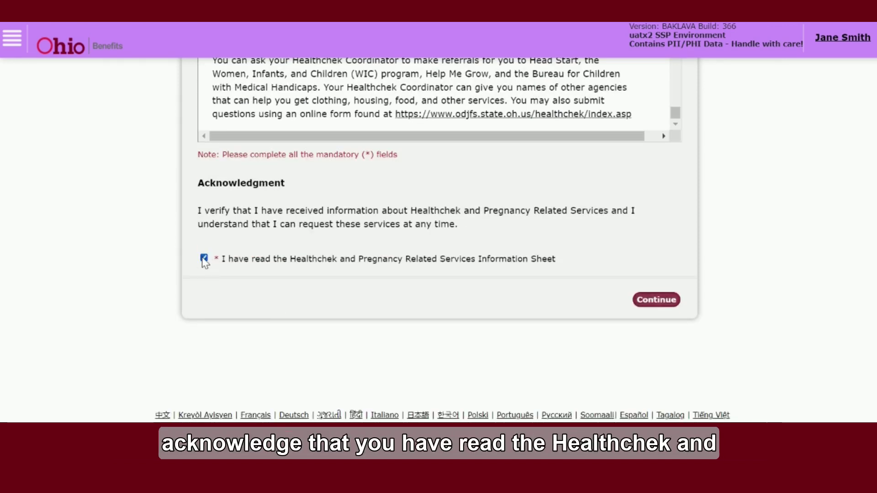
click(658, 302)
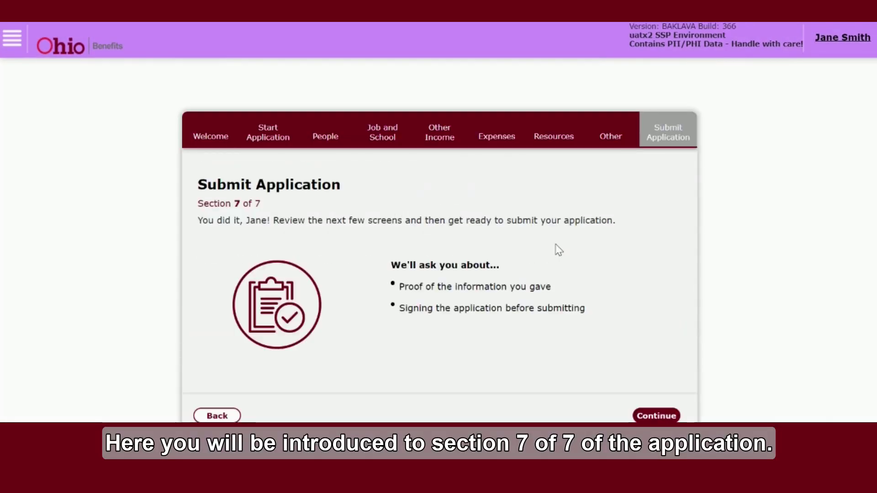
Step: Continue past the Submit intro and Verification Documents without uploading any documents
scroll(558, 250, down, 2)
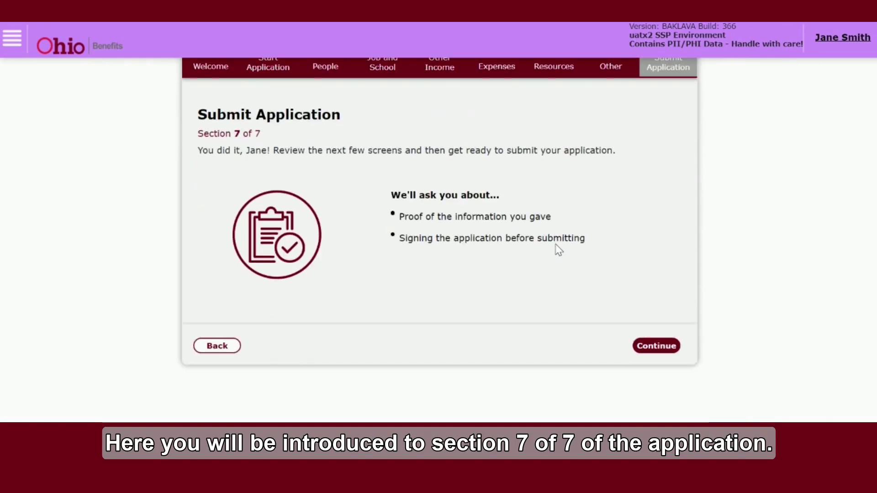
click(655, 348)
scroll(641, 320, down, 2)
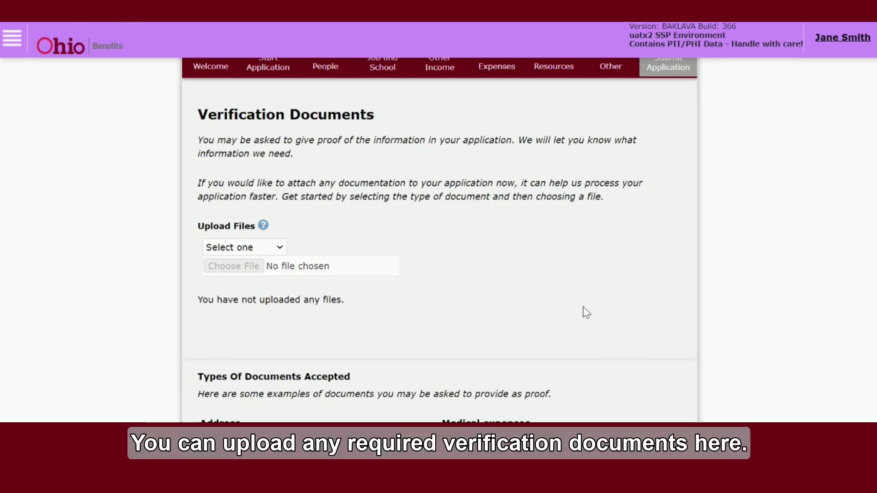
scroll(587, 314, down, 10)
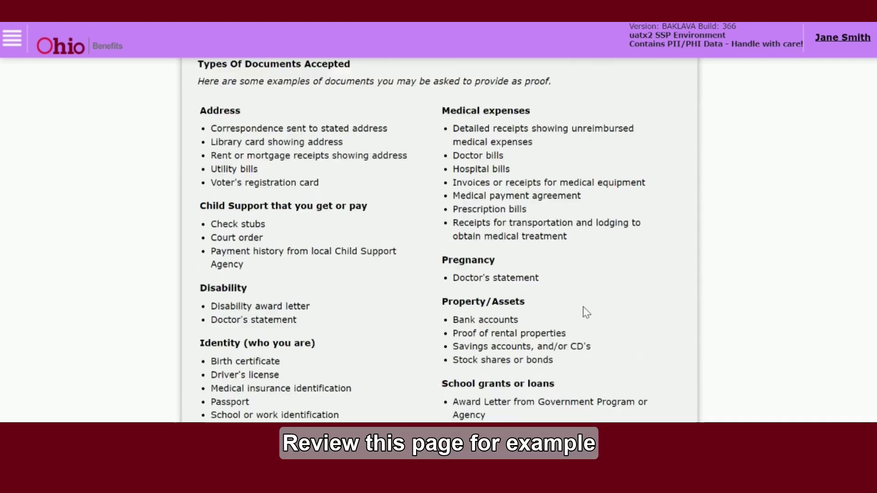
scroll(584, 306, down, 10)
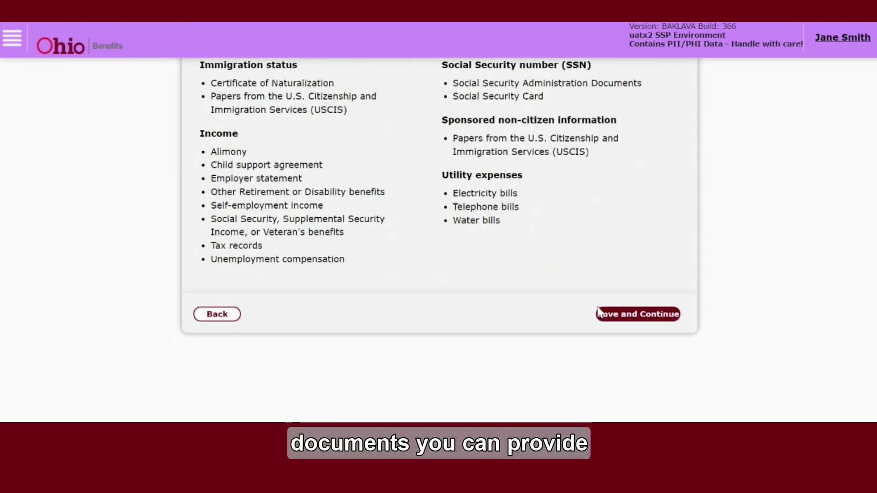
click(648, 316)
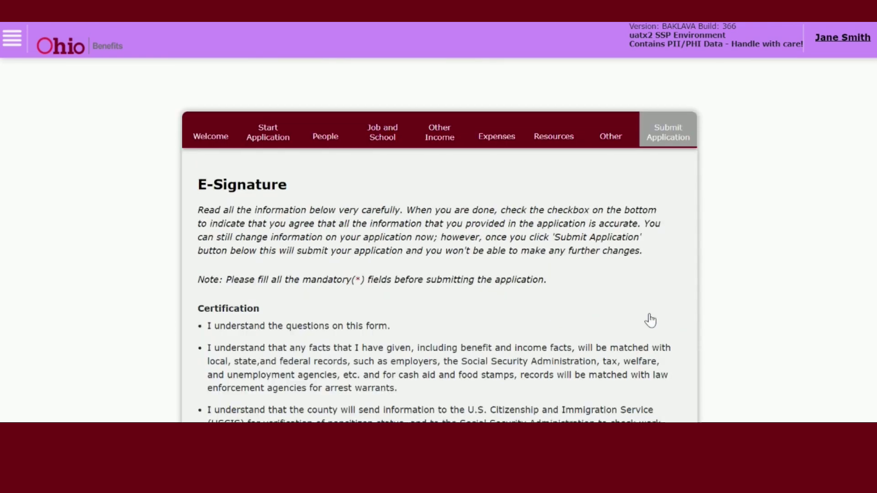
Step: Confirm the privacy notice, agree to e-sign, enter the signer's full name, and submit
scroll(650, 310, down, 20)
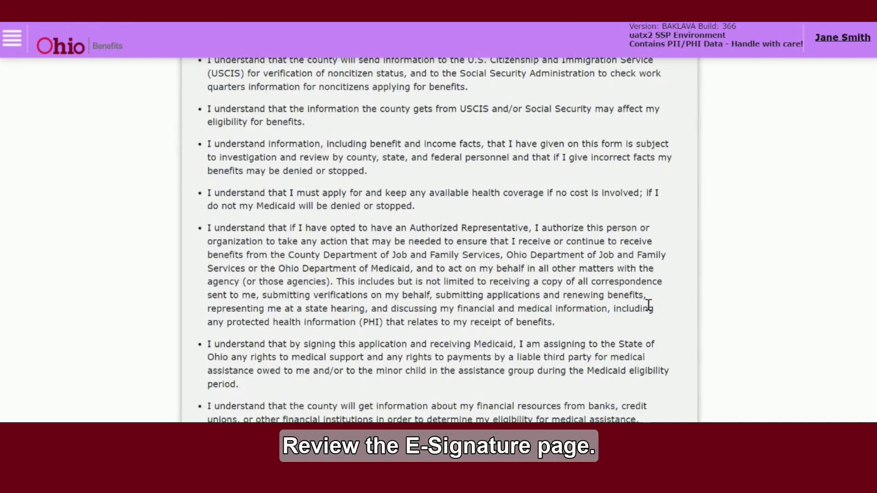
scroll(650, 311, down, 15)
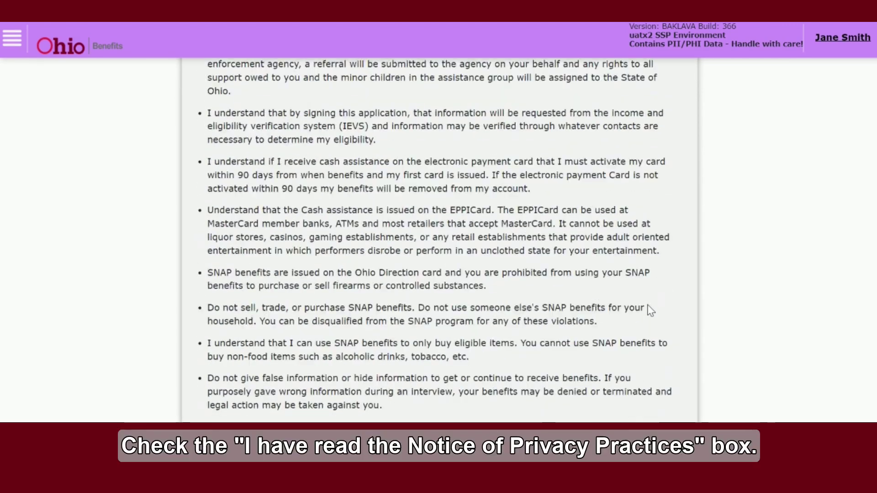
scroll(650, 311, down, 15)
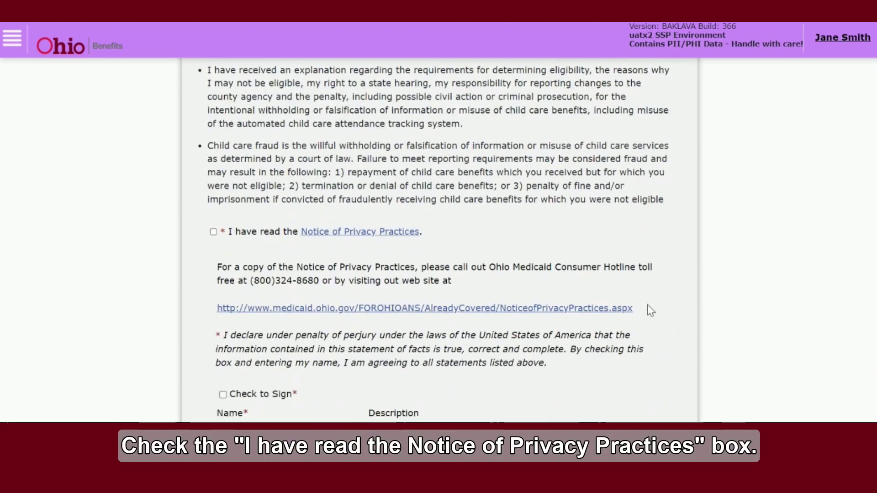
click(213, 161)
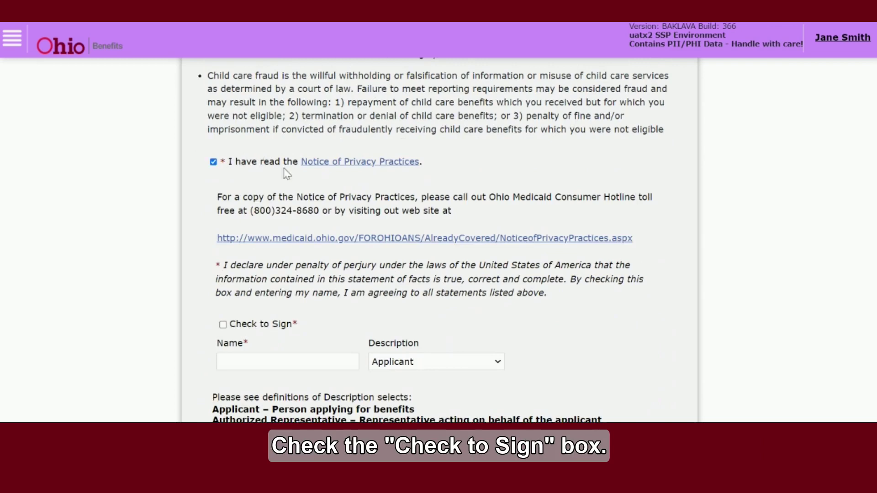
scroll(410, 350, down, 2)
click(222, 255)
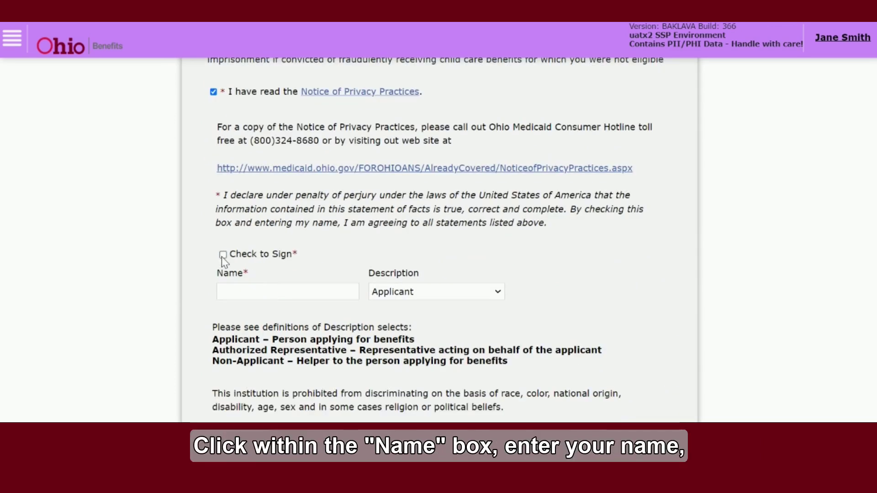
click(243, 285)
text(Jan)
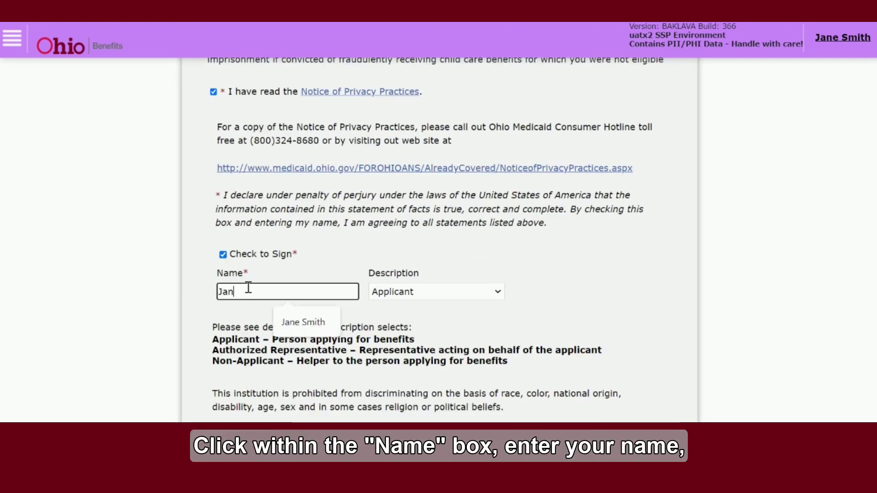
text(e Smith)
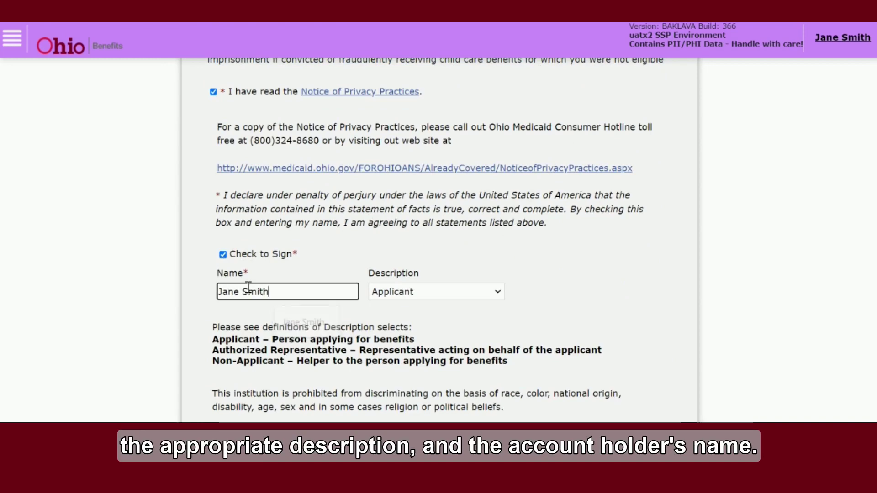
scroll(626, 254, down, 4)
scroll(626, 254, down, 15)
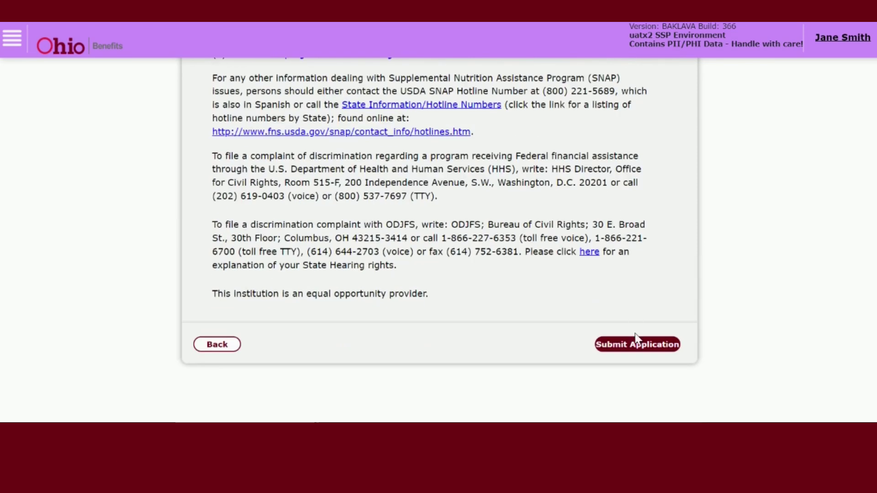
click(636, 347)
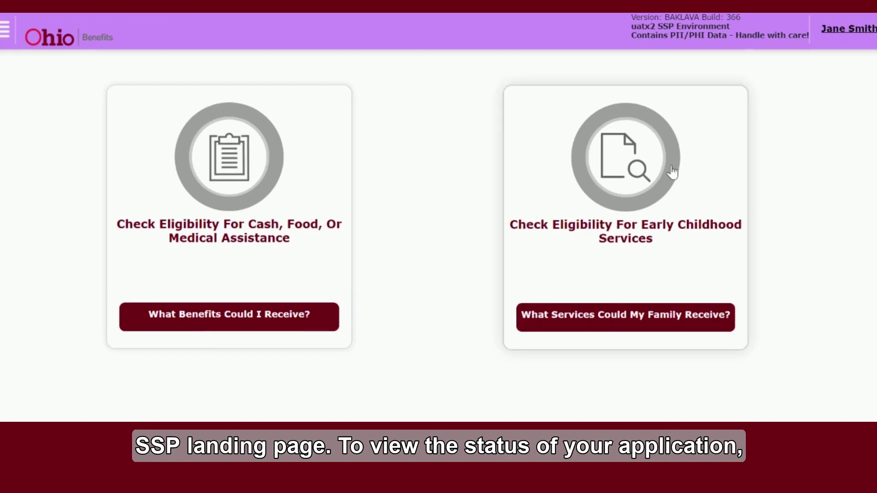
Step: Open View application status under Manage My Applications and select the 01/18/2023 application
scroll(790, 182, down, 9)
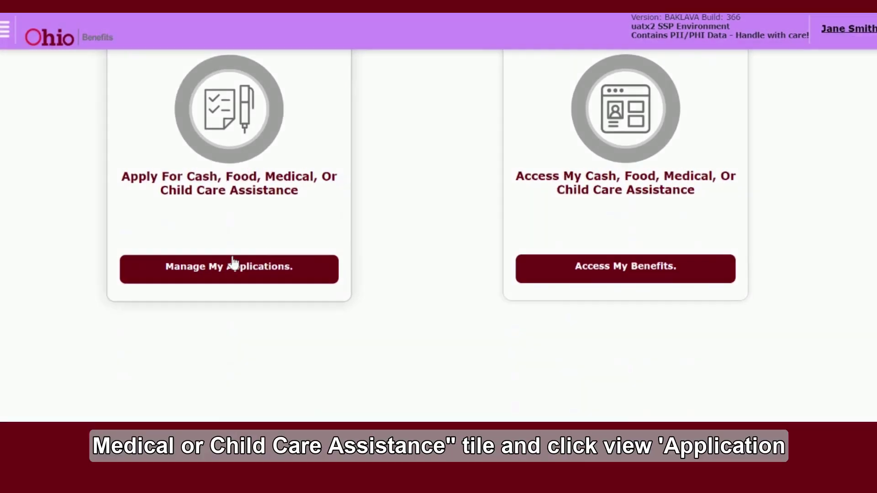
click(241, 269)
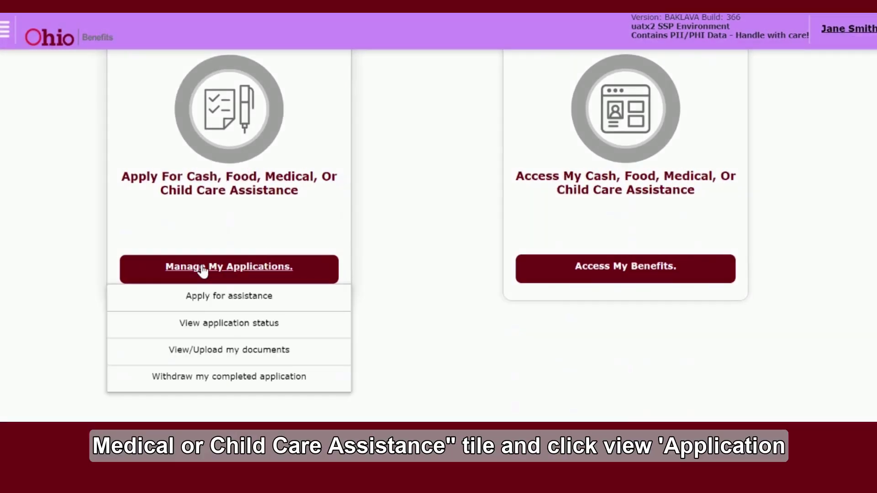
click(229, 324)
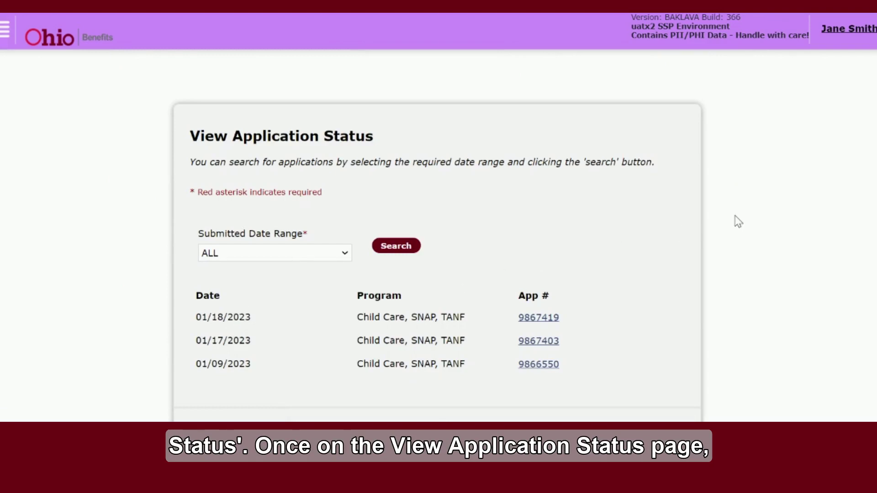
scroll(738, 222, down, 2)
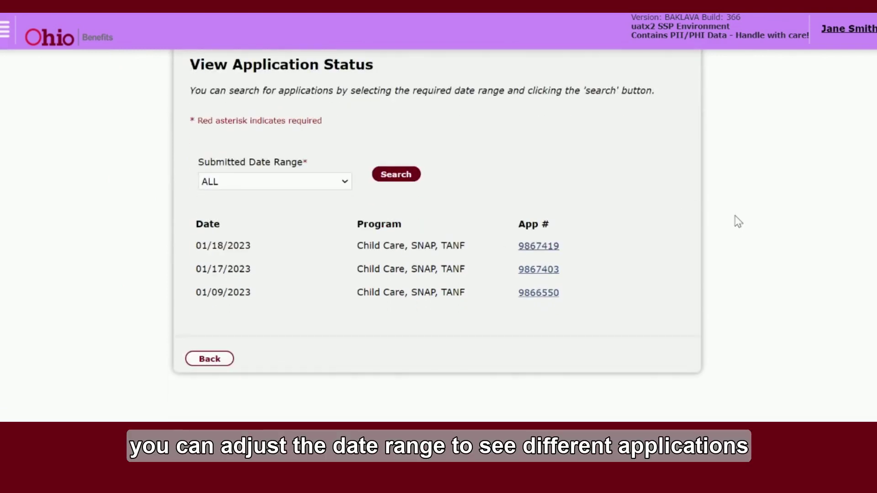
click(538, 249)
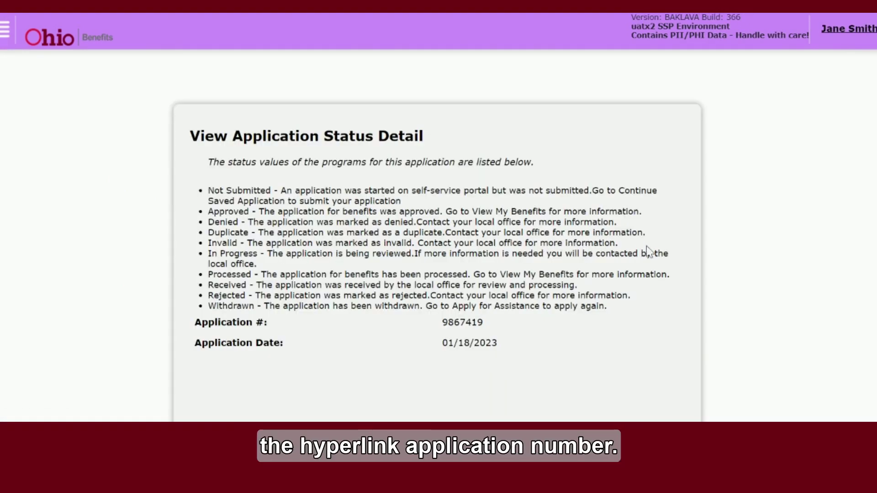
Step: Review the Received statuses for SNAP, TANF and Child Care, then exit
scroll(669, 244, down, 5)
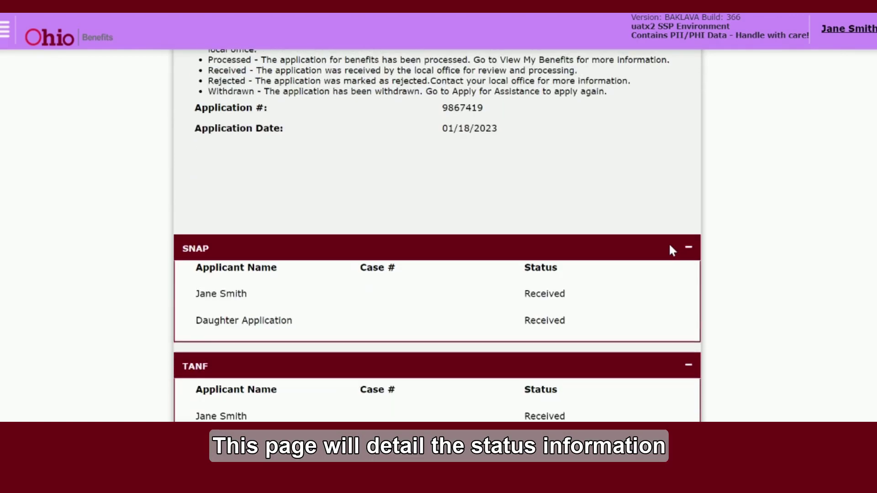
scroll(669, 246, down, 3)
scroll(669, 247, down, 3)
scroll(669, 245, down, 2)
scroll(460, 252, up, 3)
scroll(459, 254, down, 2)
click(204, 352)
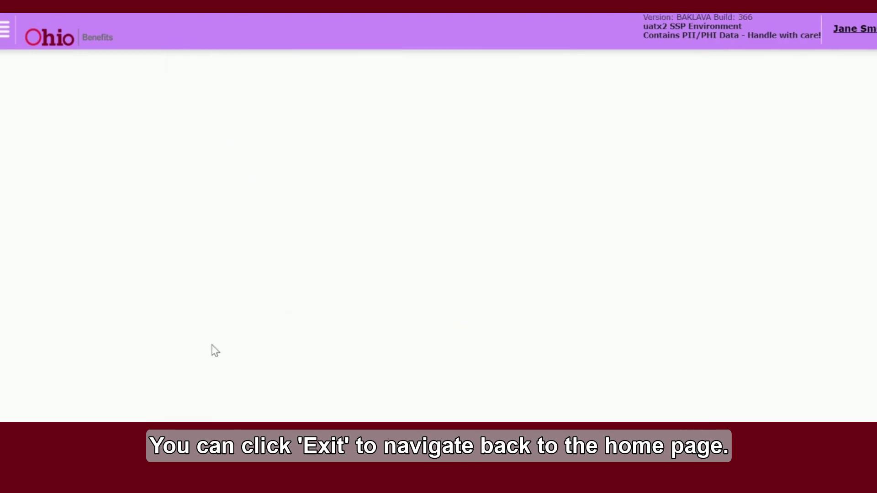